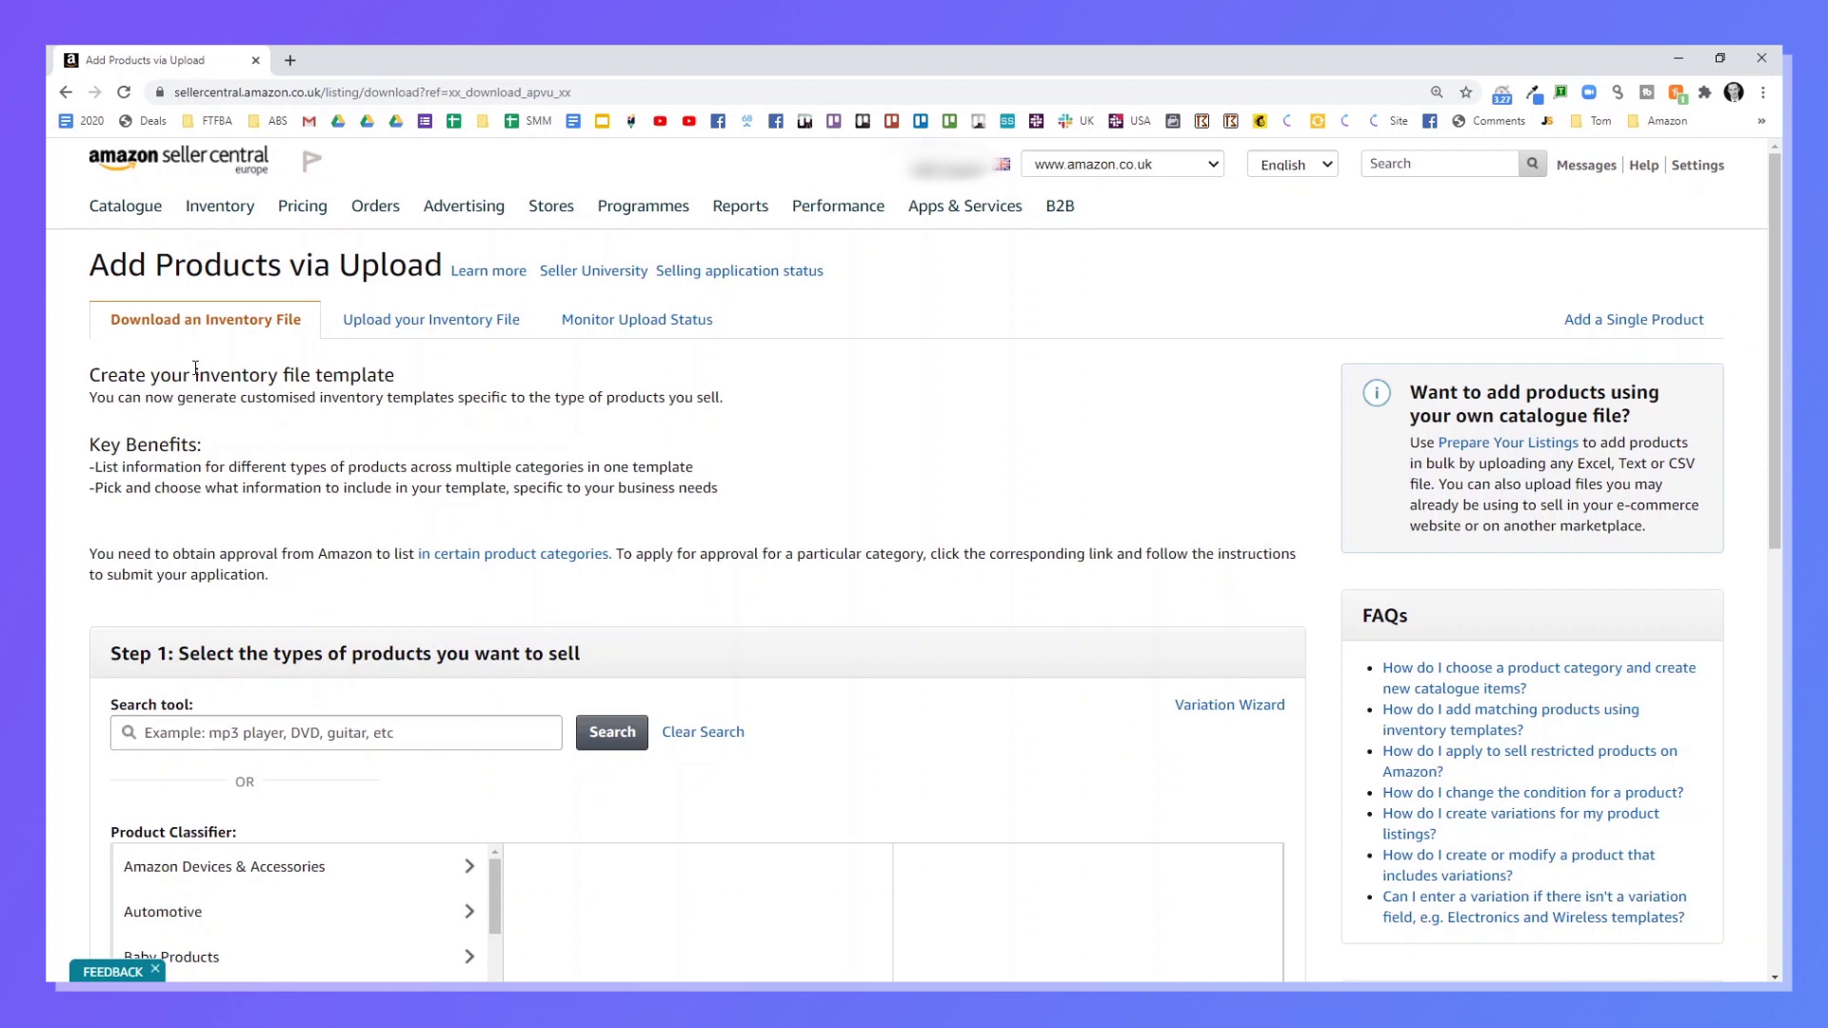
Go to Inventory > Add Products via Upload and expand the Inventory Files table at the bottom.
mouse_move(219, 208)
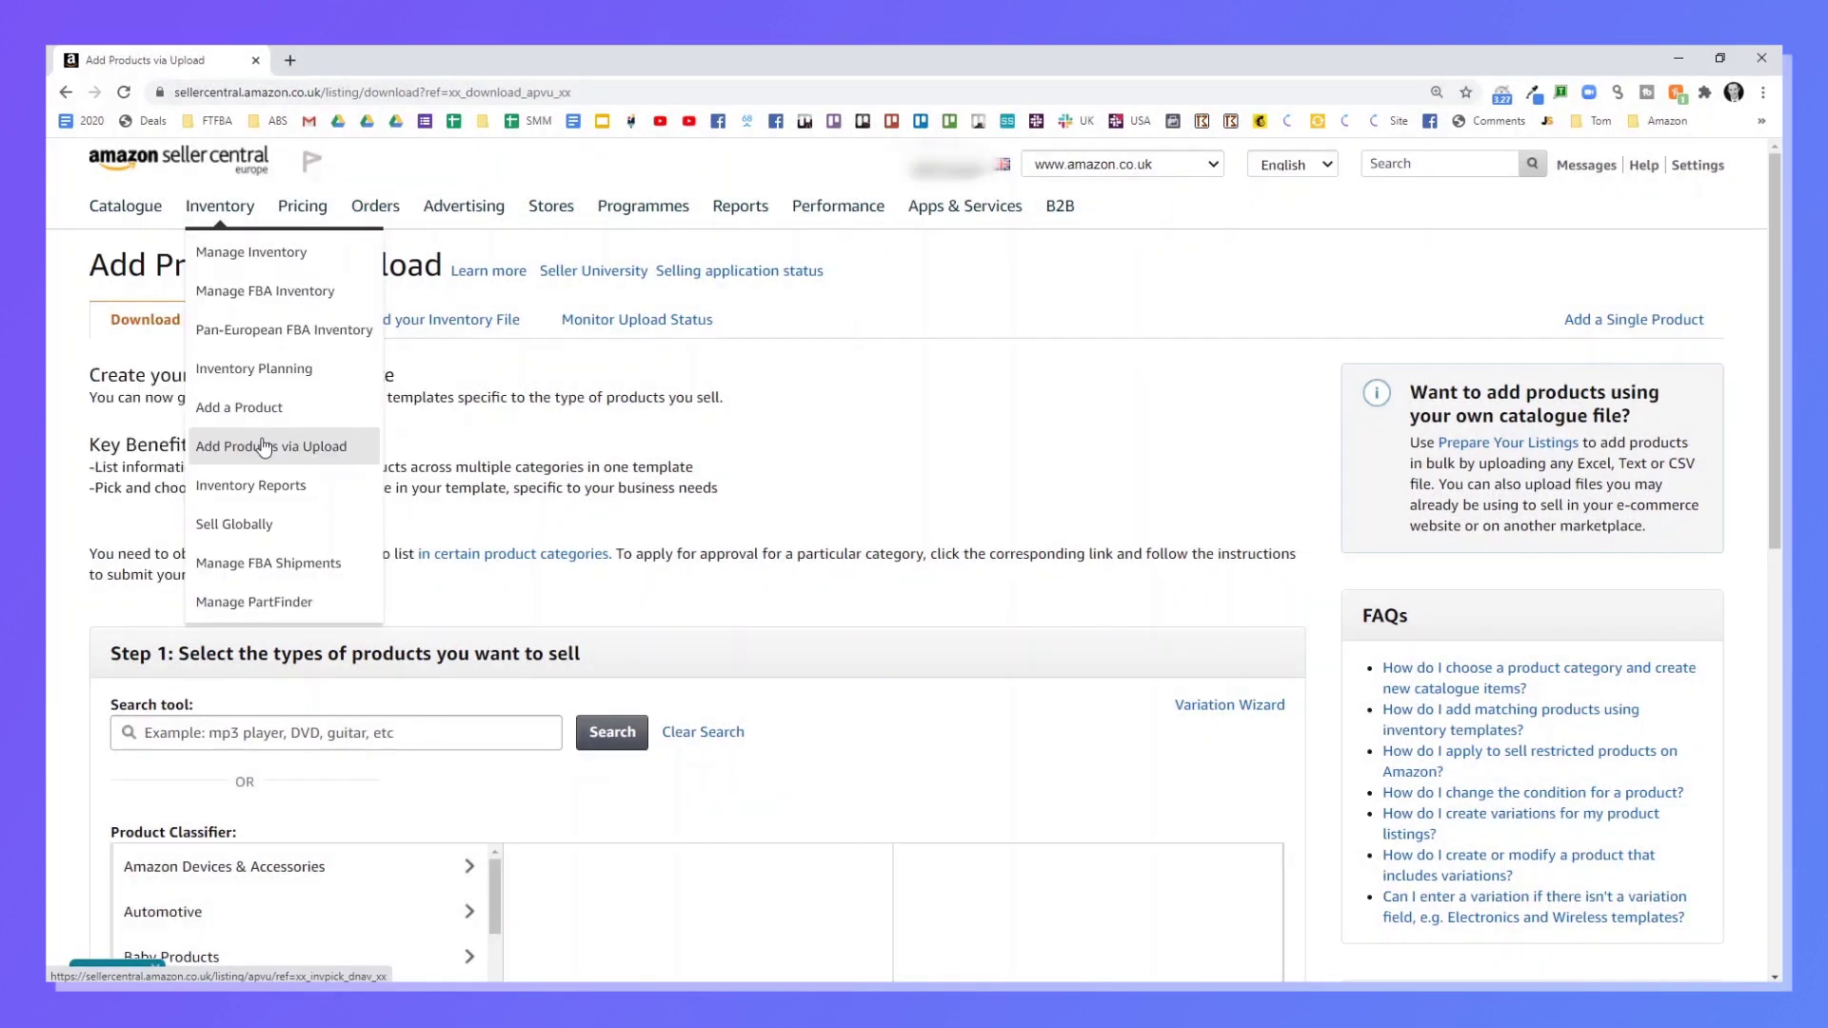
click(265, 447)
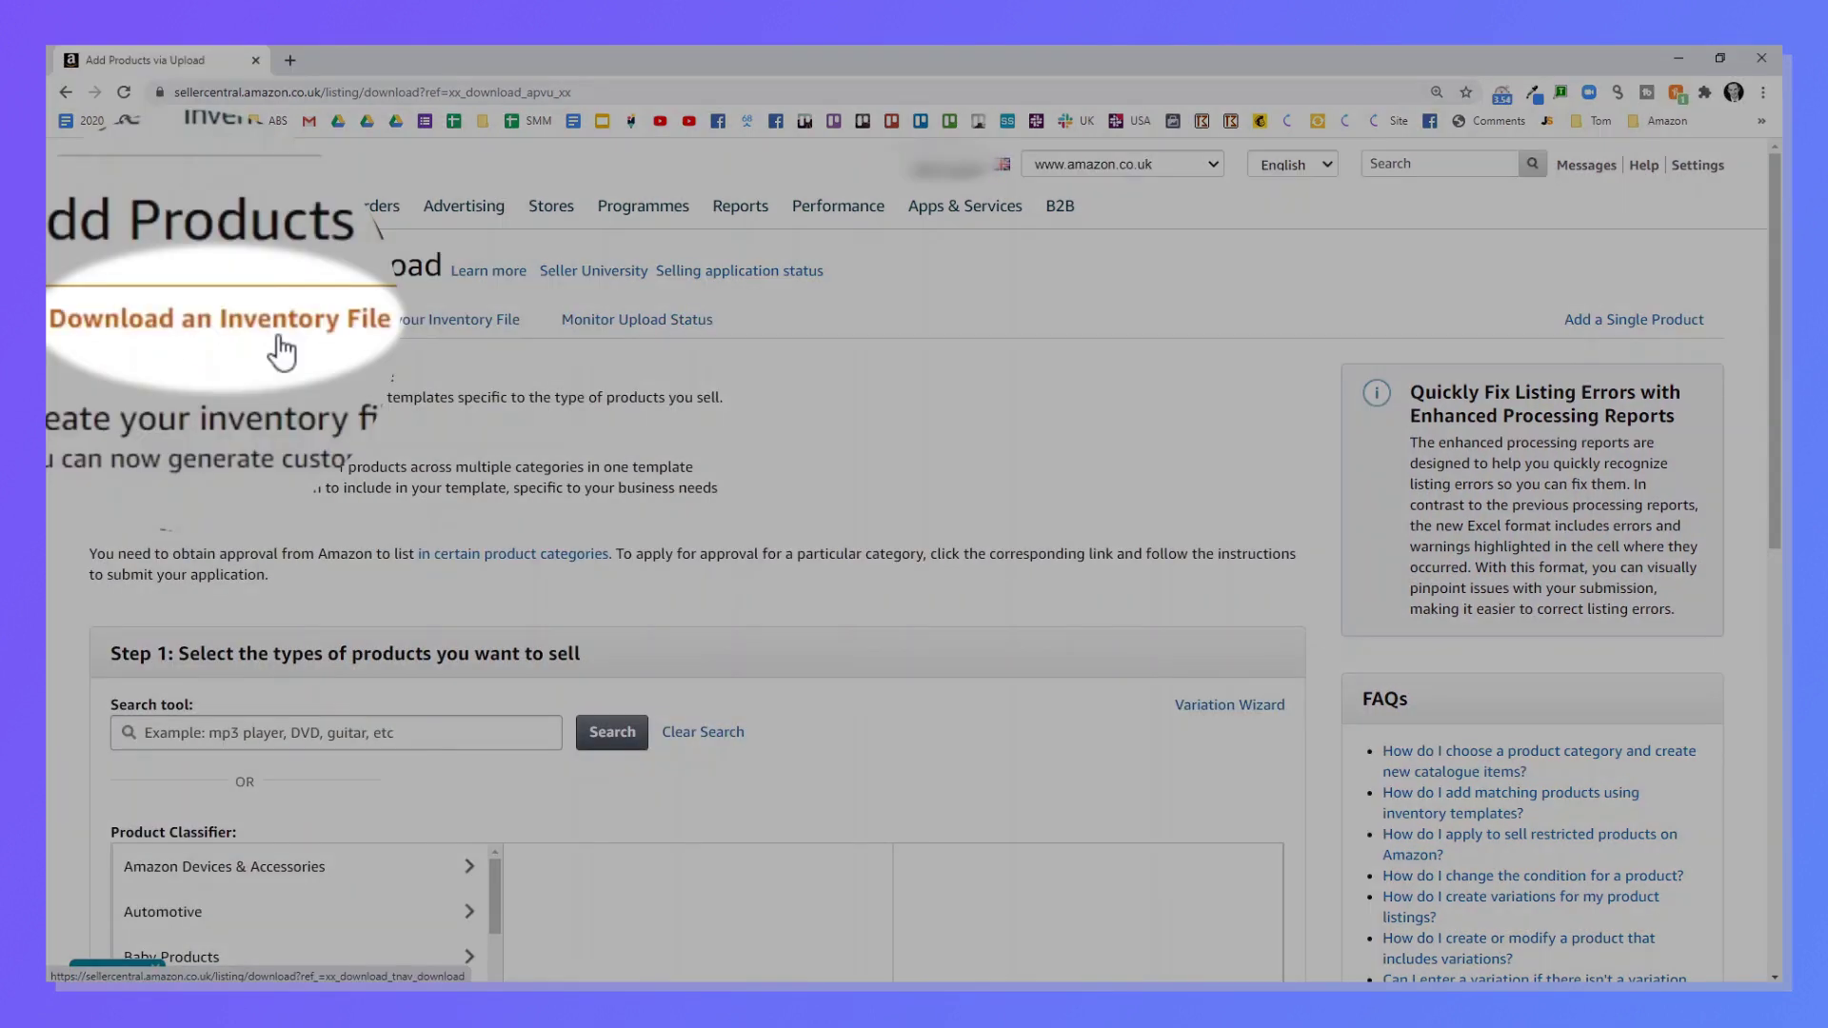
scroll(240, 337, down, 9)
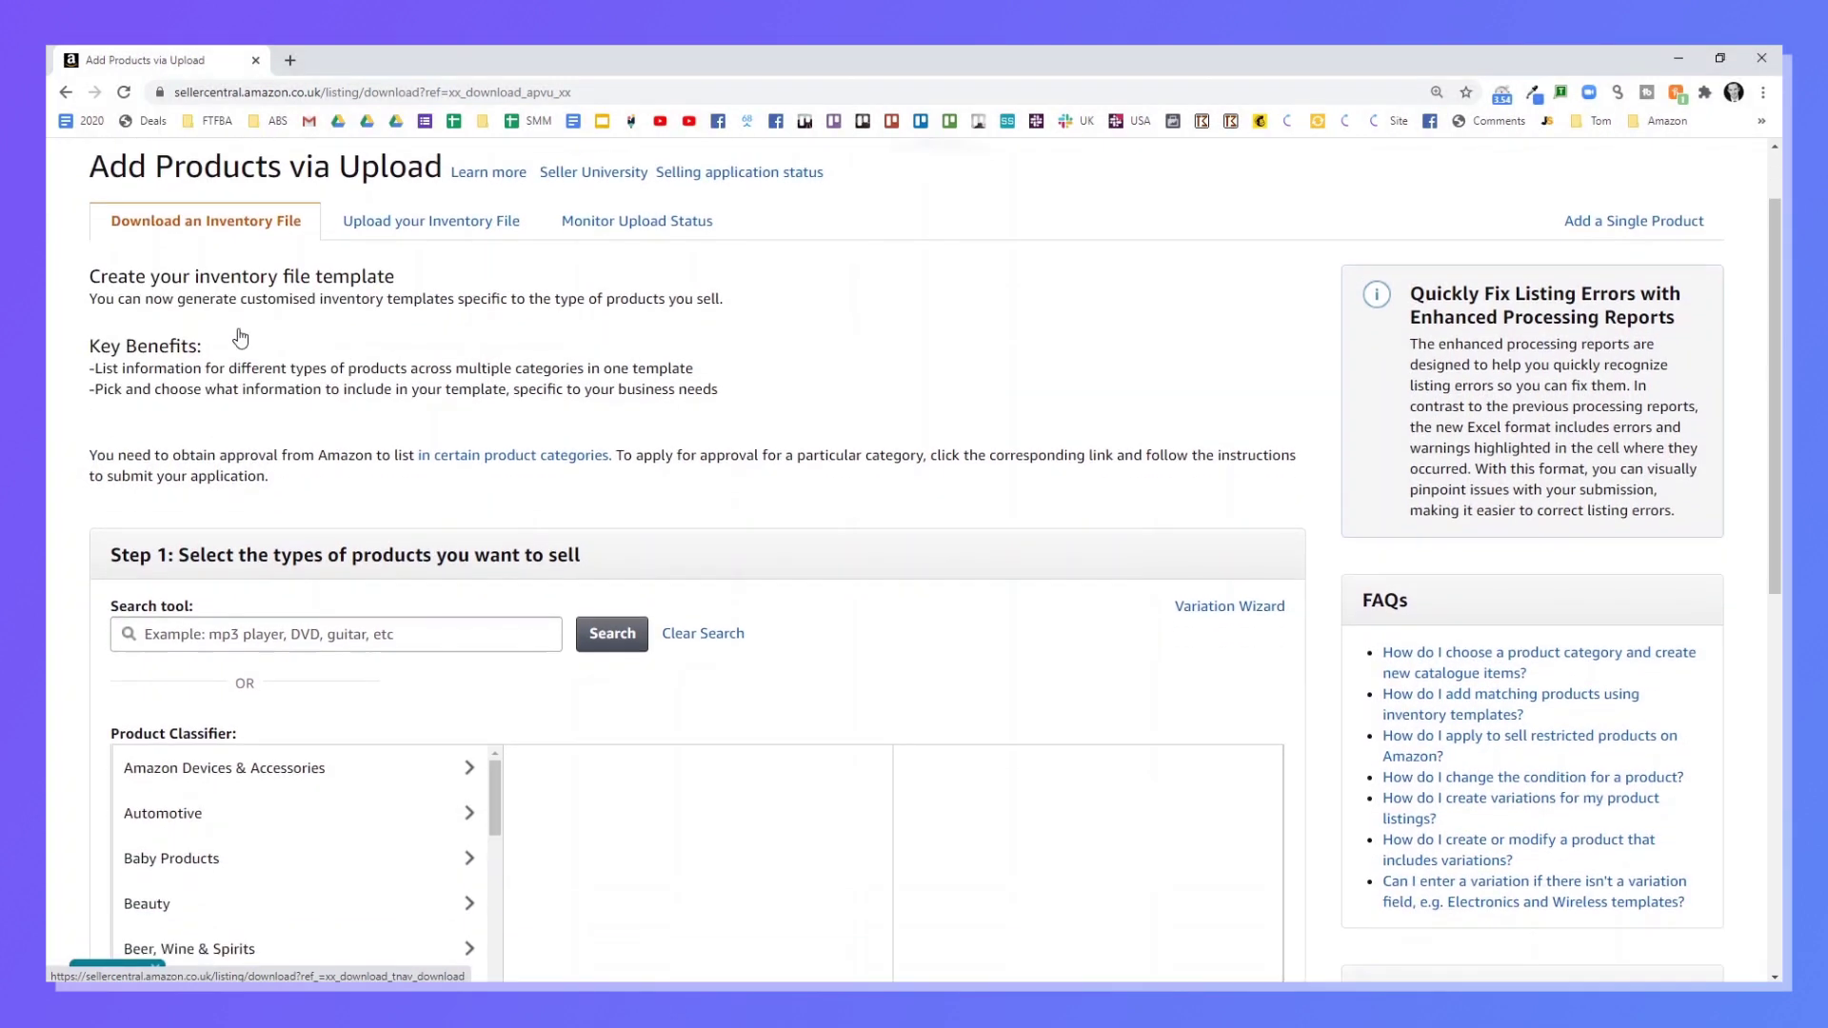
scroll(240, 337, down, 6)
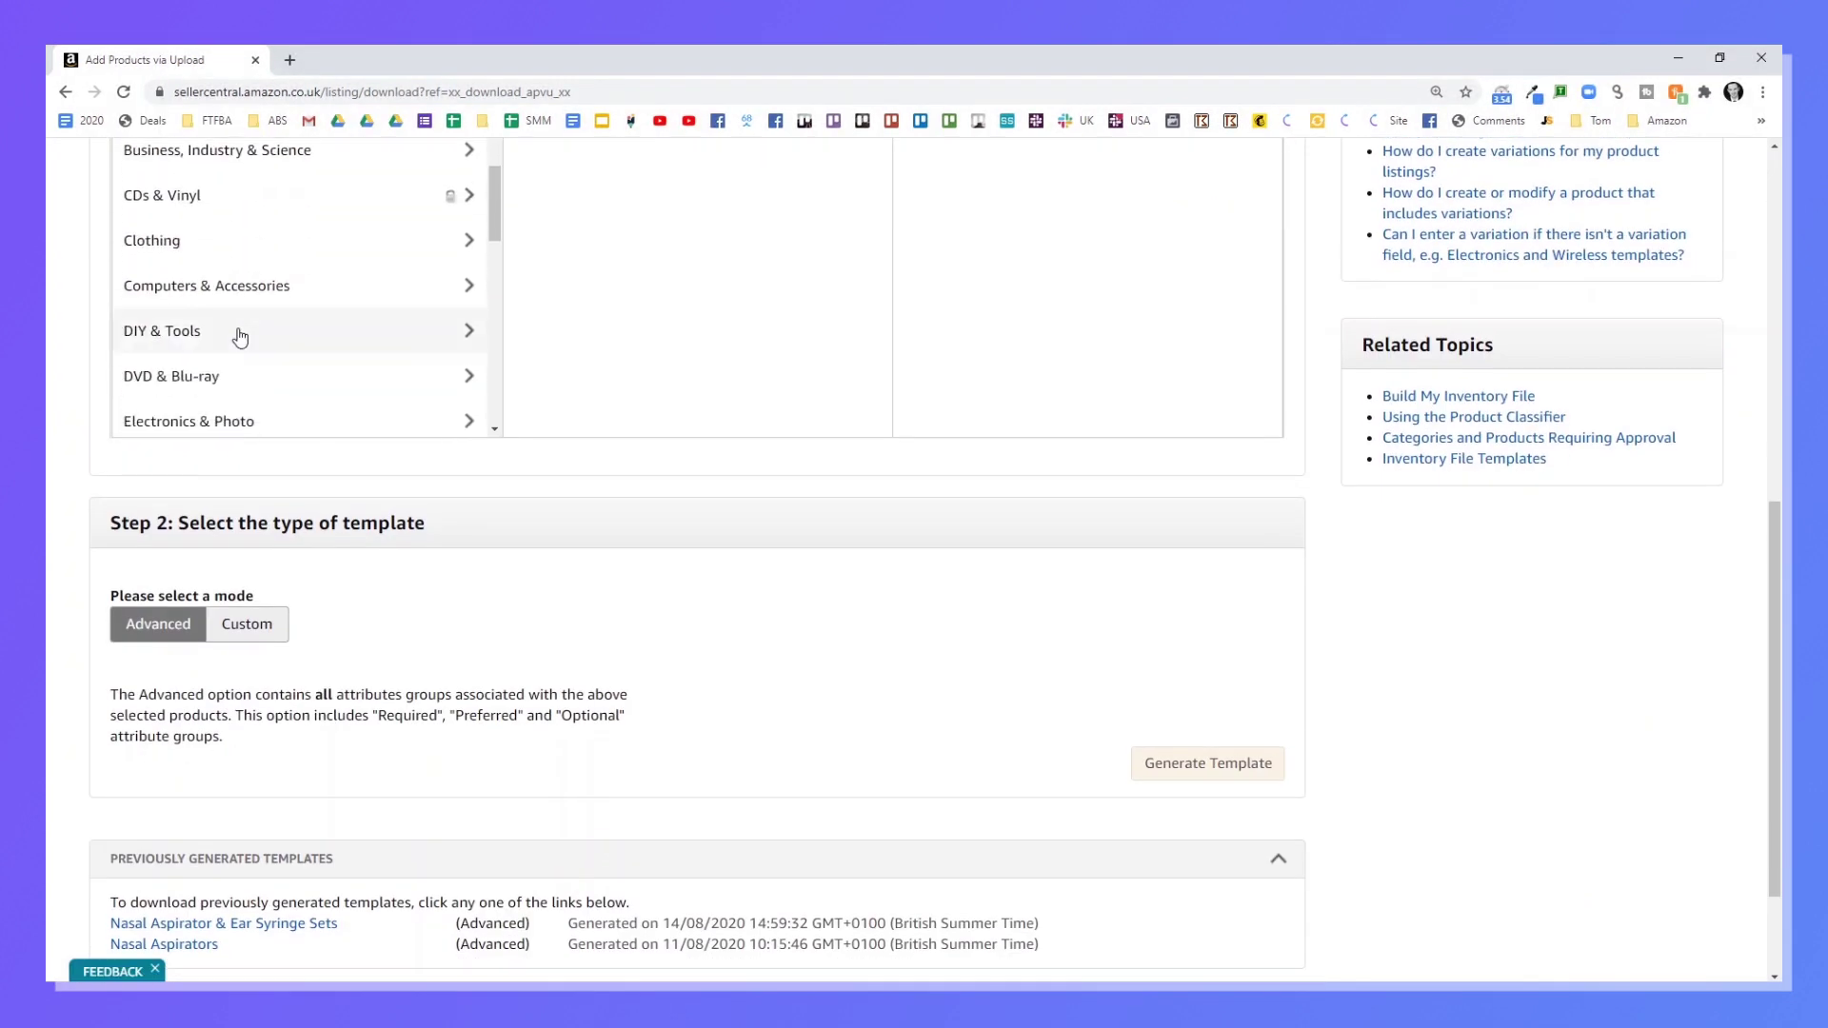
scroll(449, 517, down, 2)
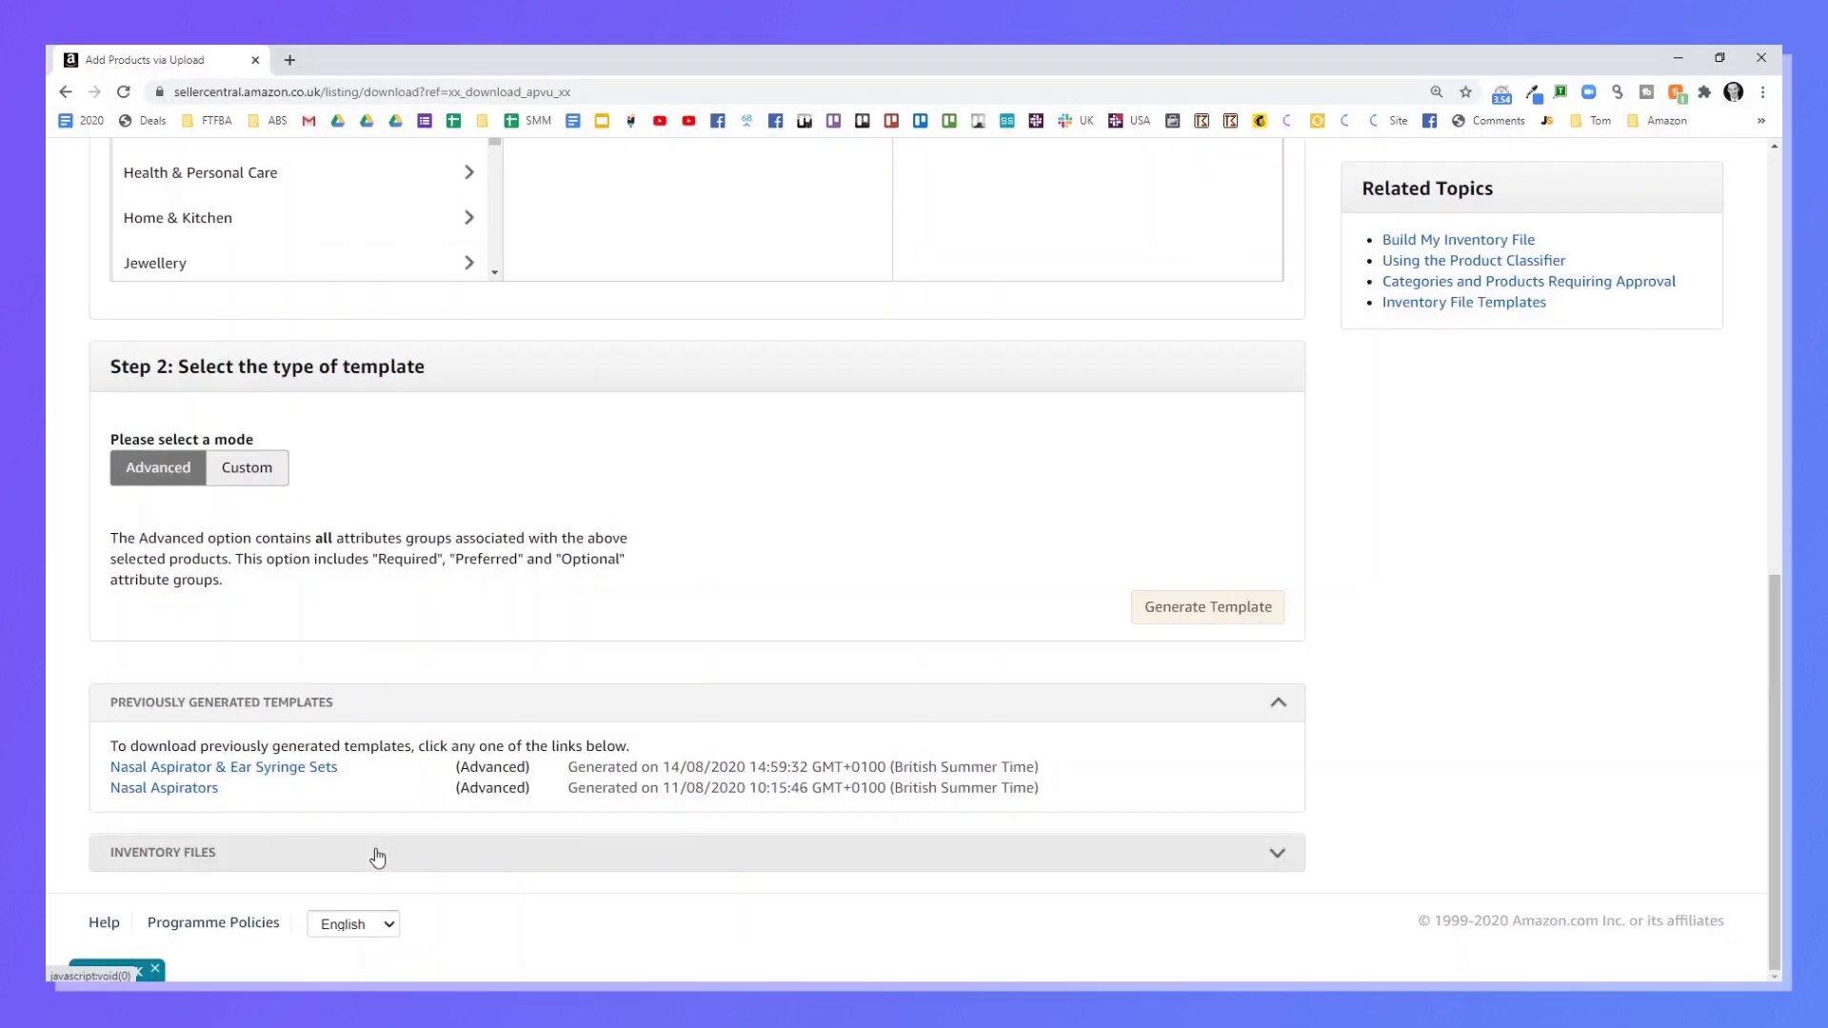
click(1275, 855)
scroll(1275, 855, down, 6)
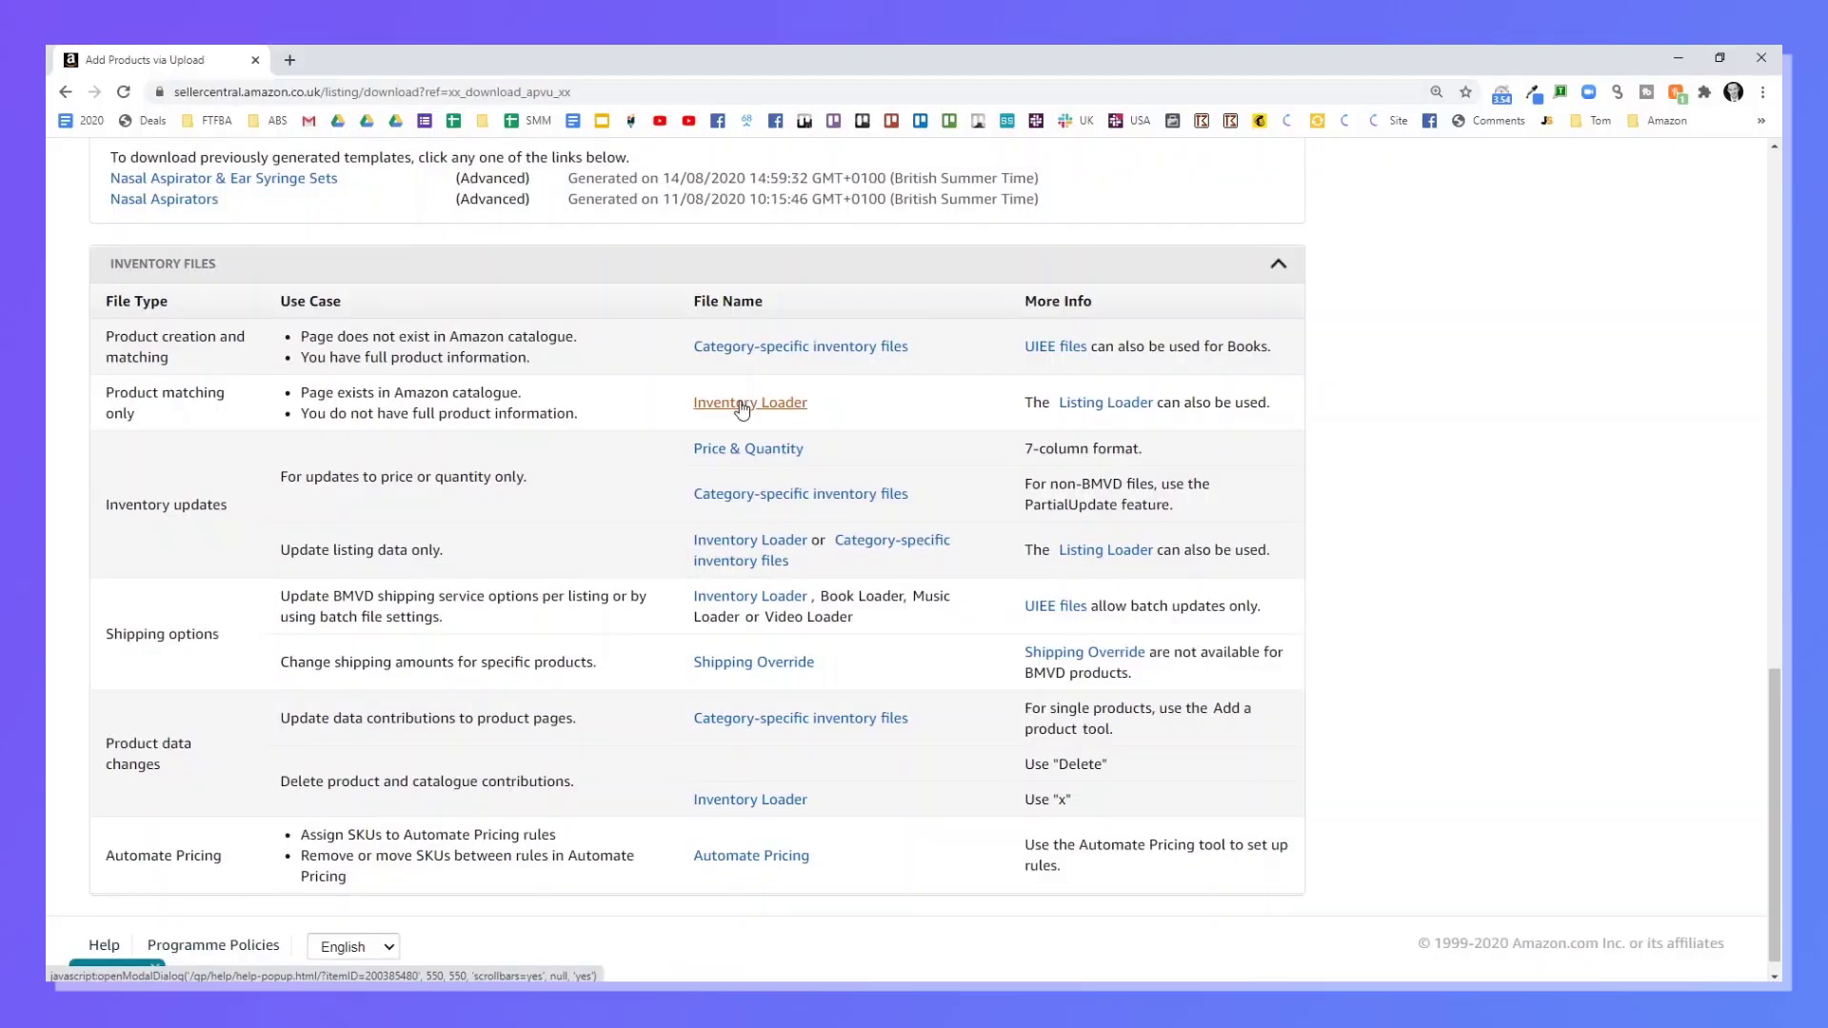
Open the Inventory Loader help popup and download the Flat.File.InventoryLoader.uk template.
click(744, 402)
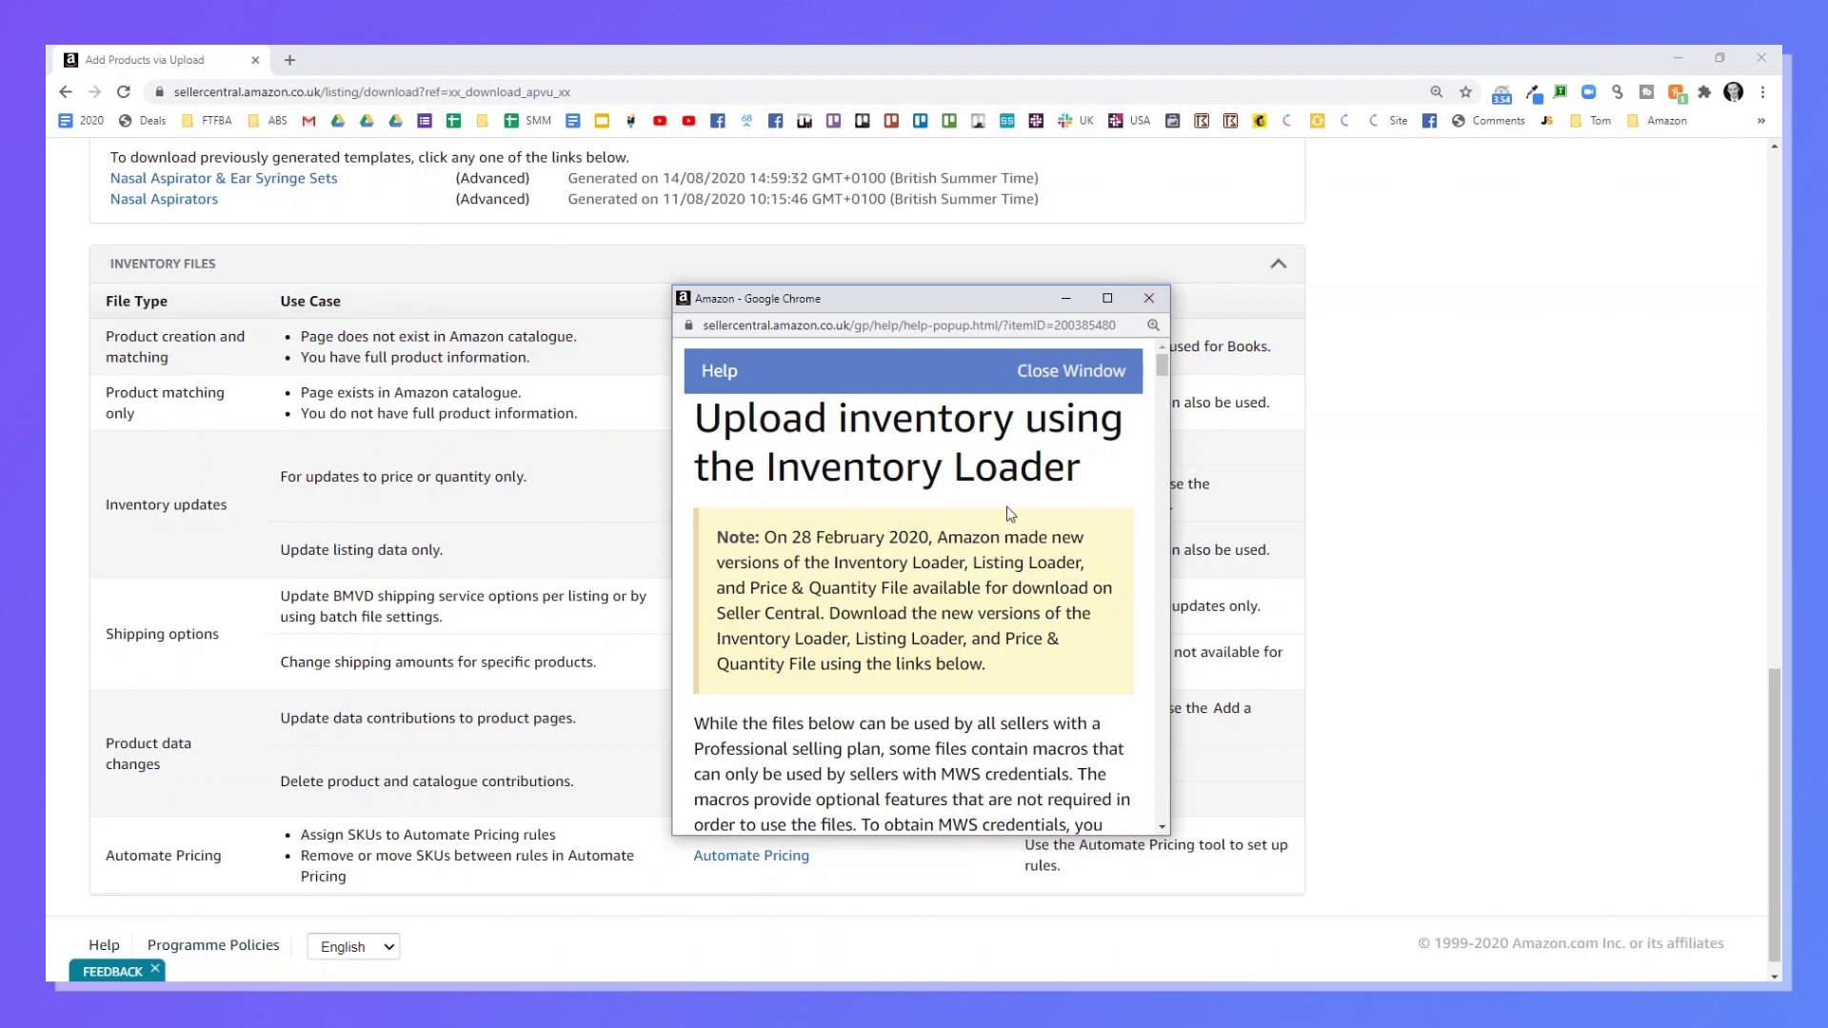
scroll(1047, 458, down, 3)
scroll(1008, 507, down, 2)
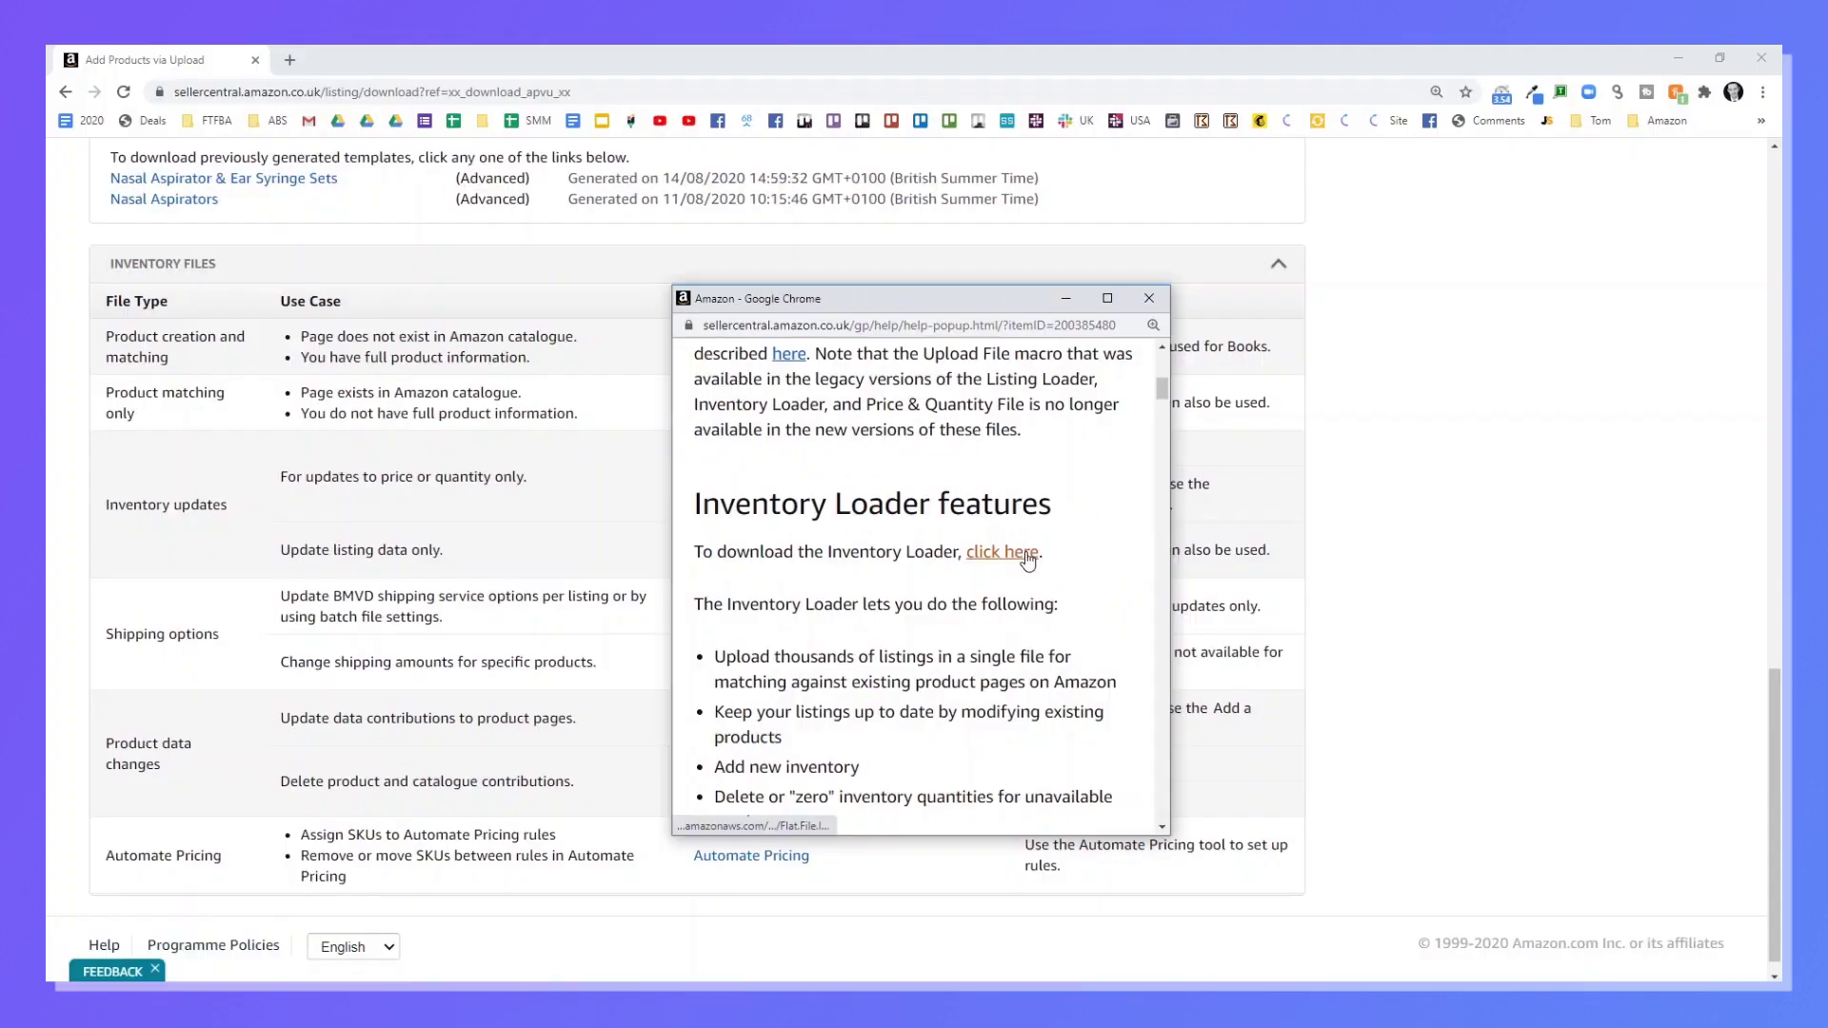
click(1027, 562)
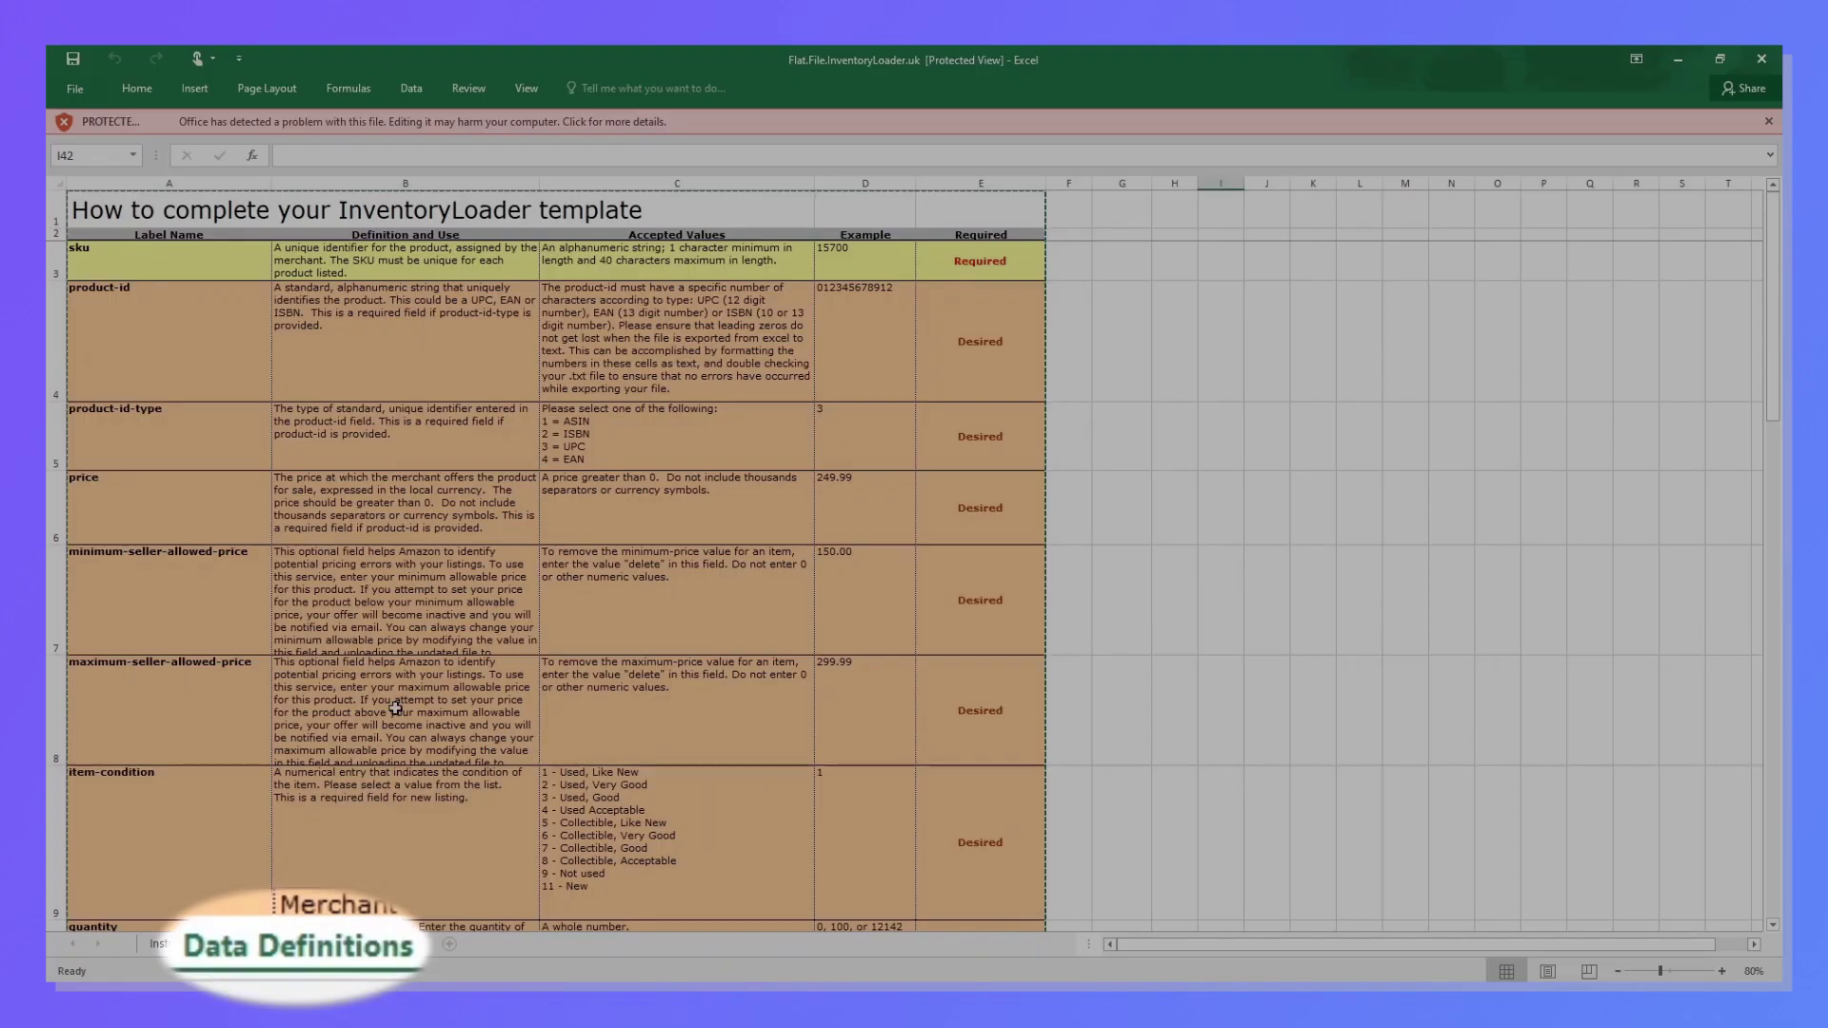
Scroll through the Data Definitions field descriptions, then switch to the Template sheet.
scroll(396, 708, down, 2)
scroll(397, 708, down, 5)
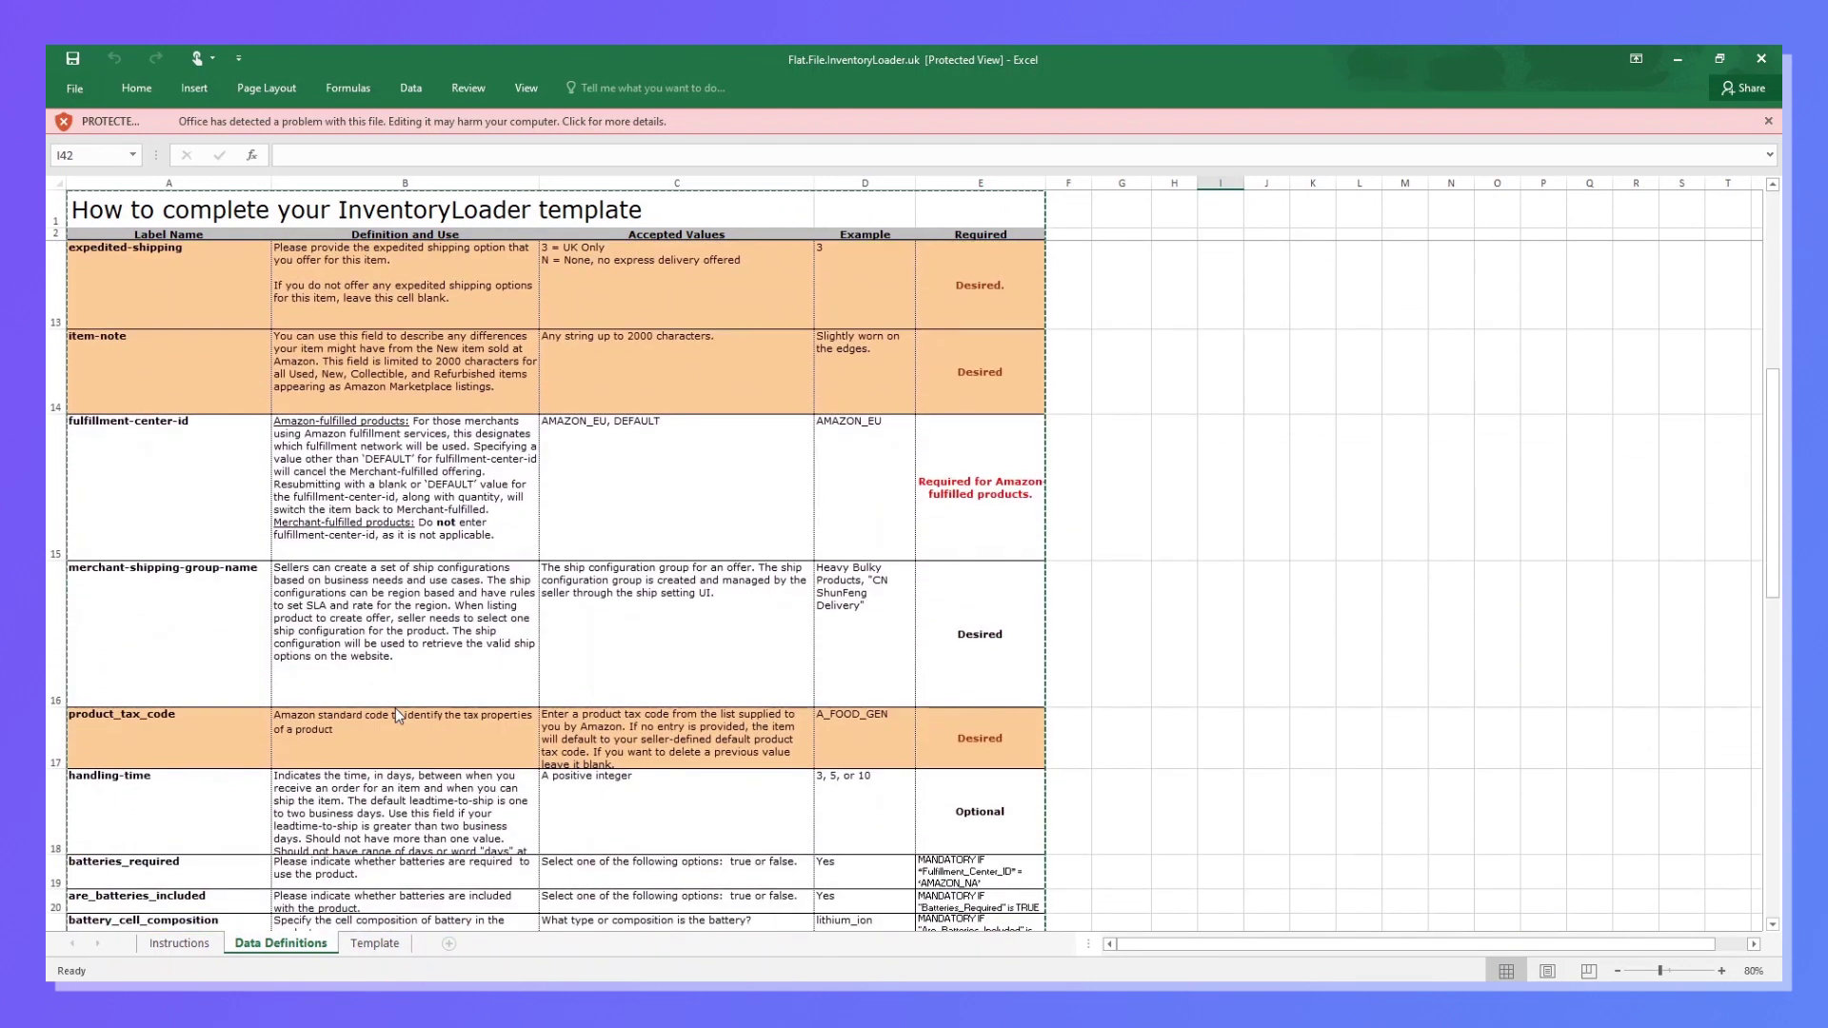
scroll(396, 708, up, 8)
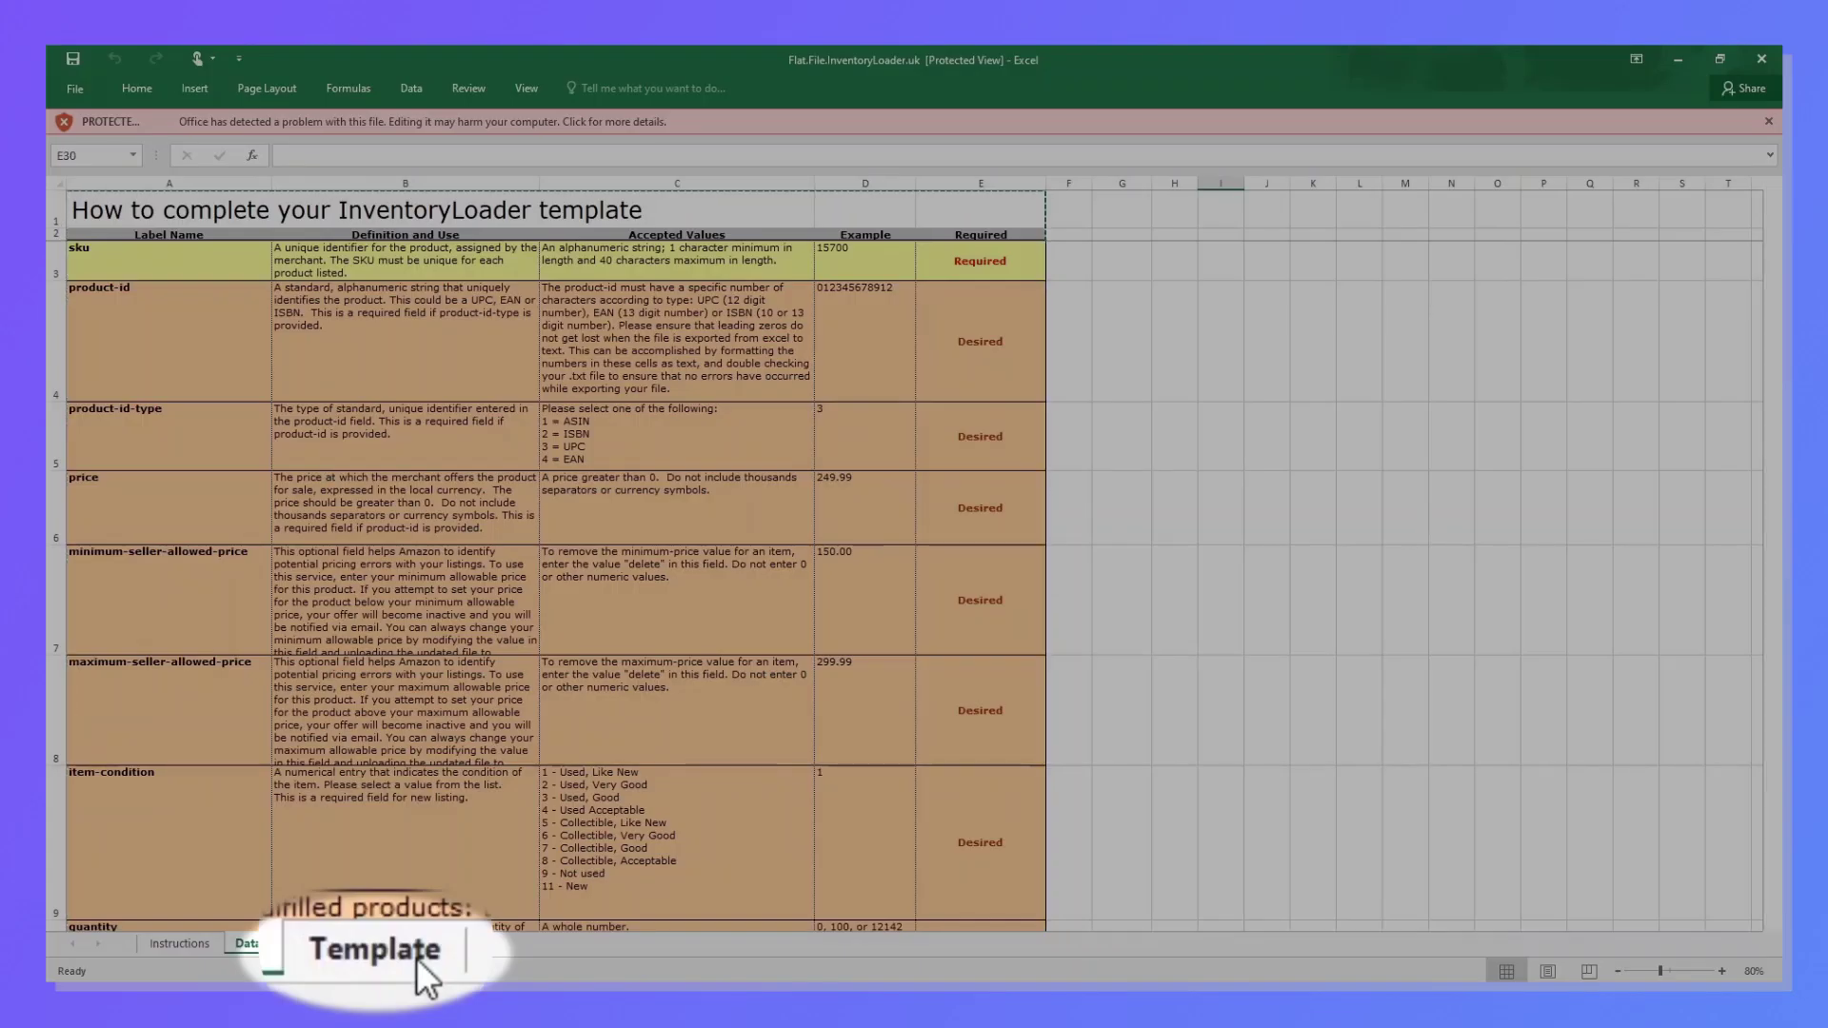
click(374, 942)
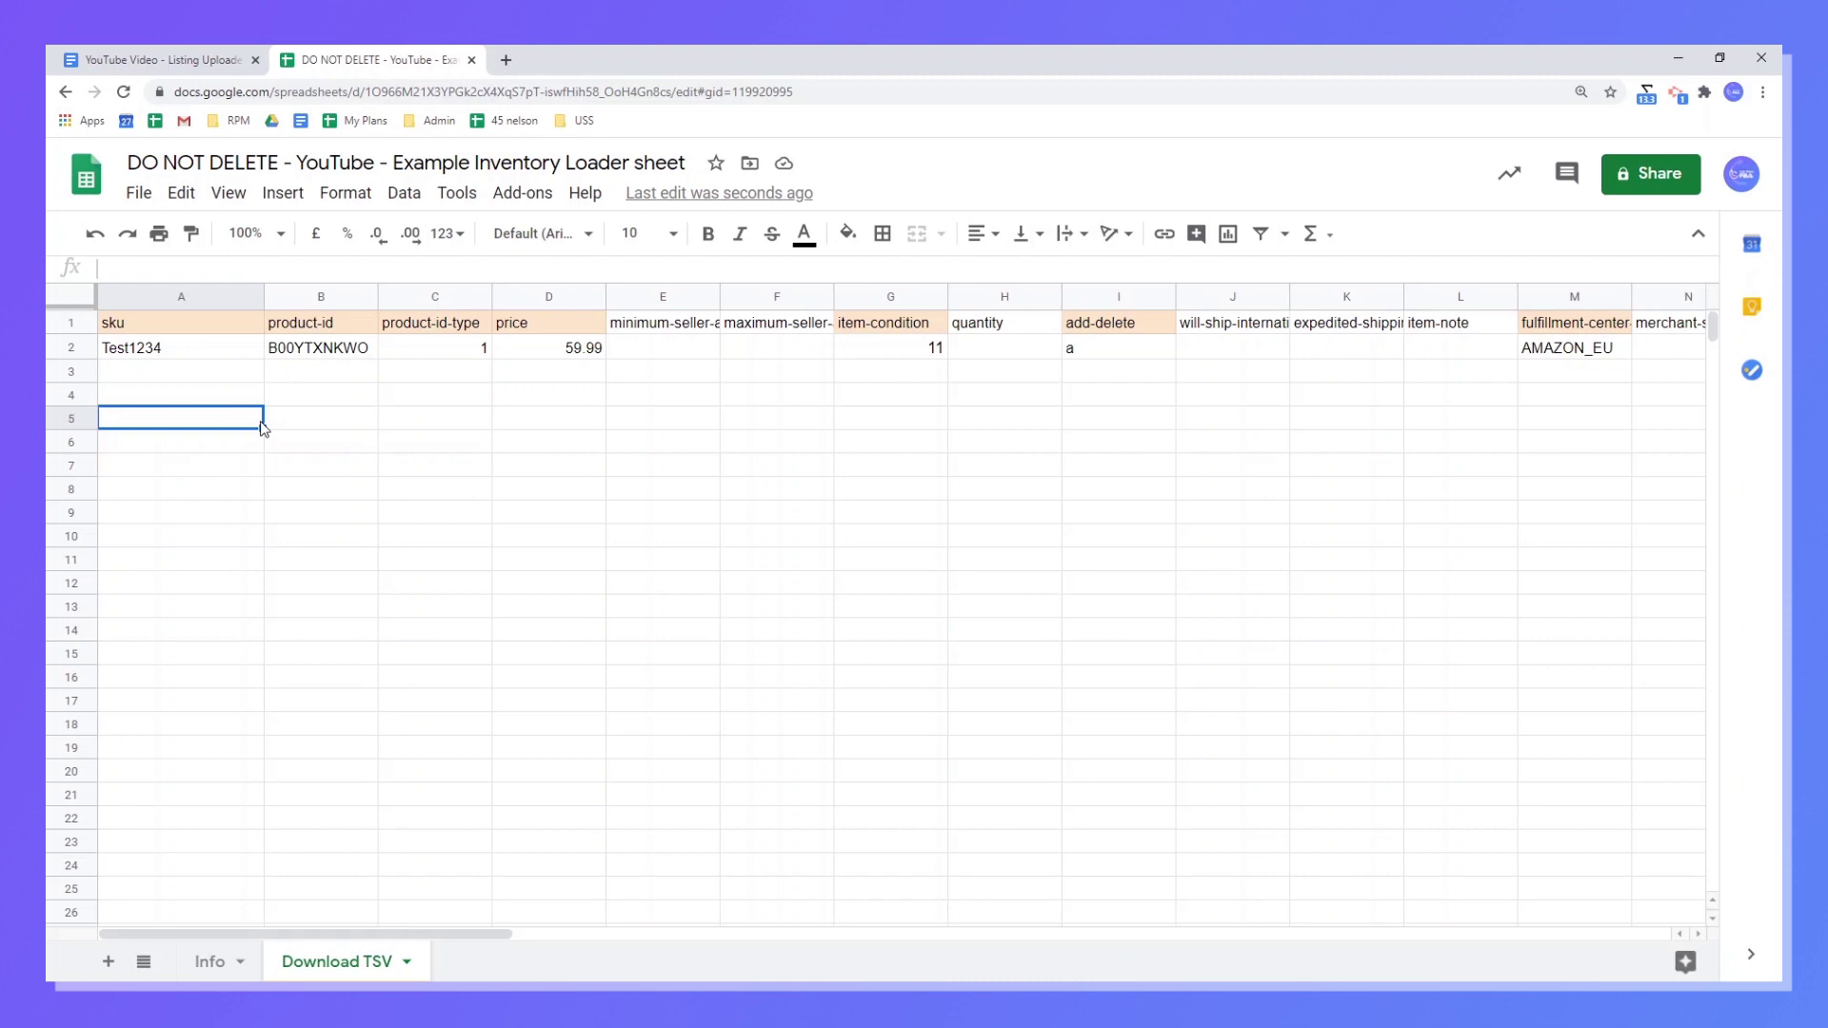
key(ctrl+plus)
key(ctrl+plus)
key(ctrl+plus)
click(270, 437)
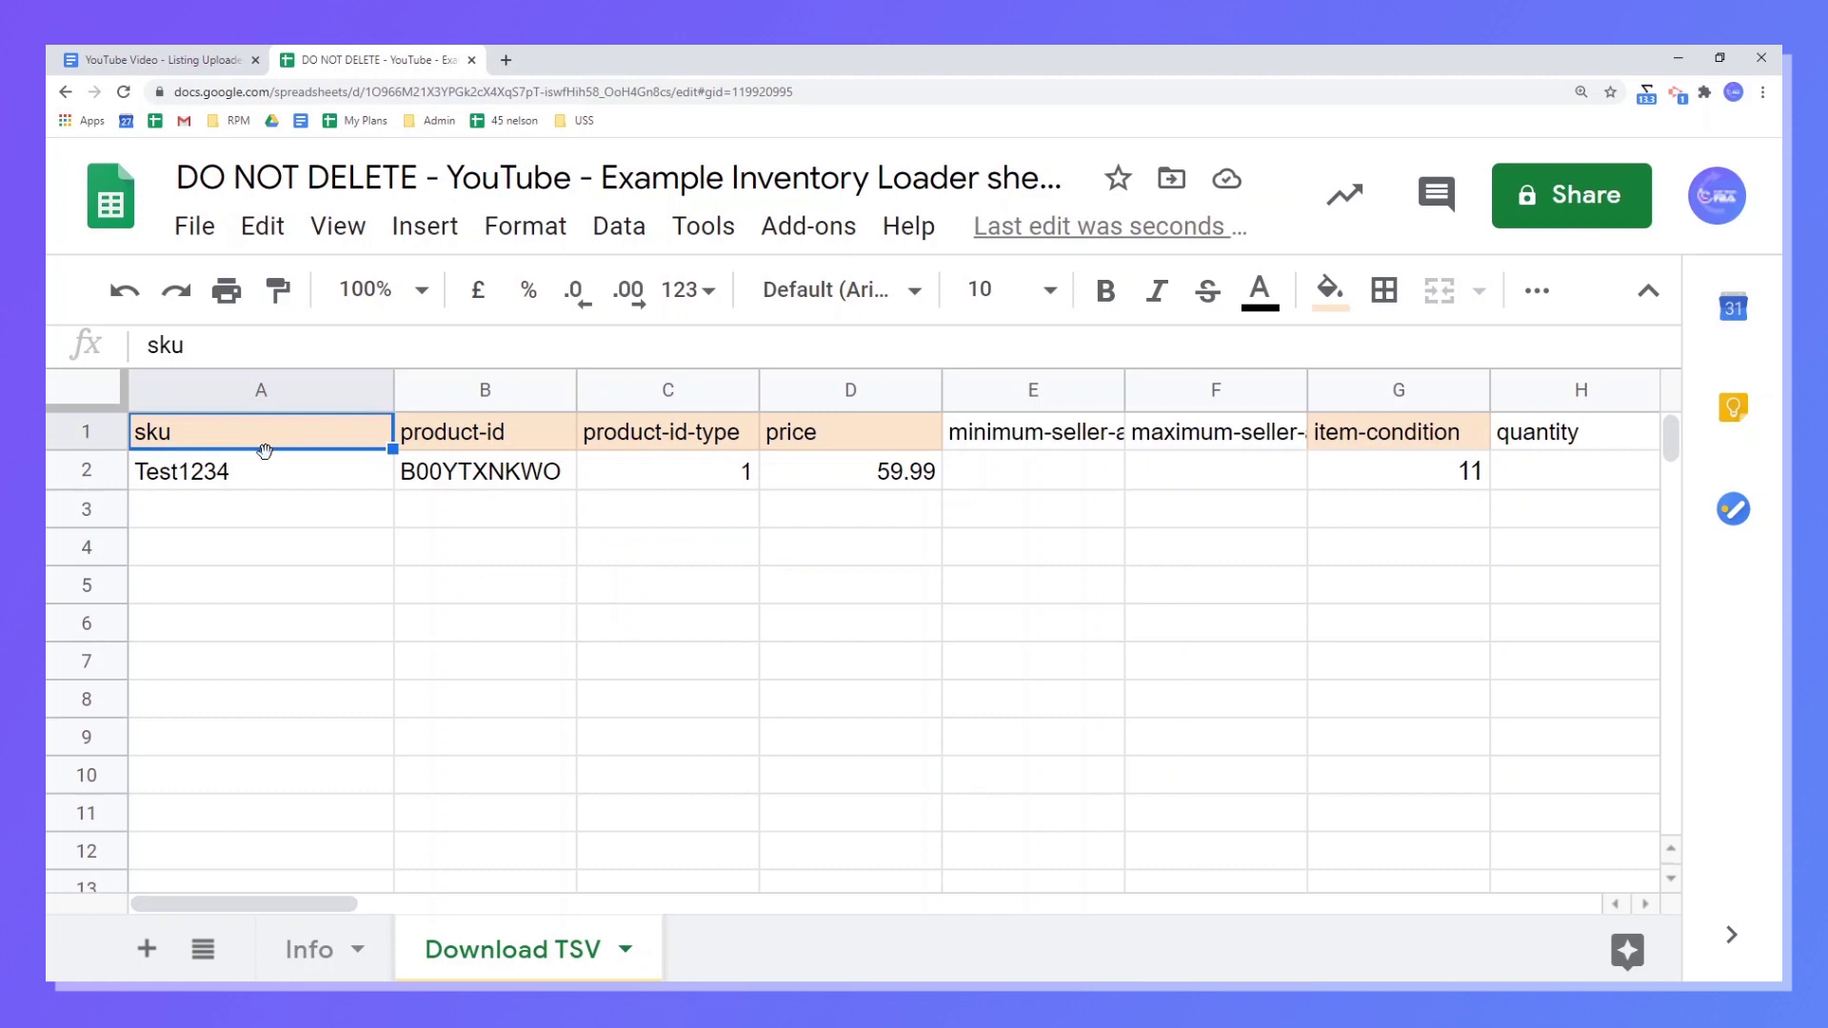
click(261, 475)
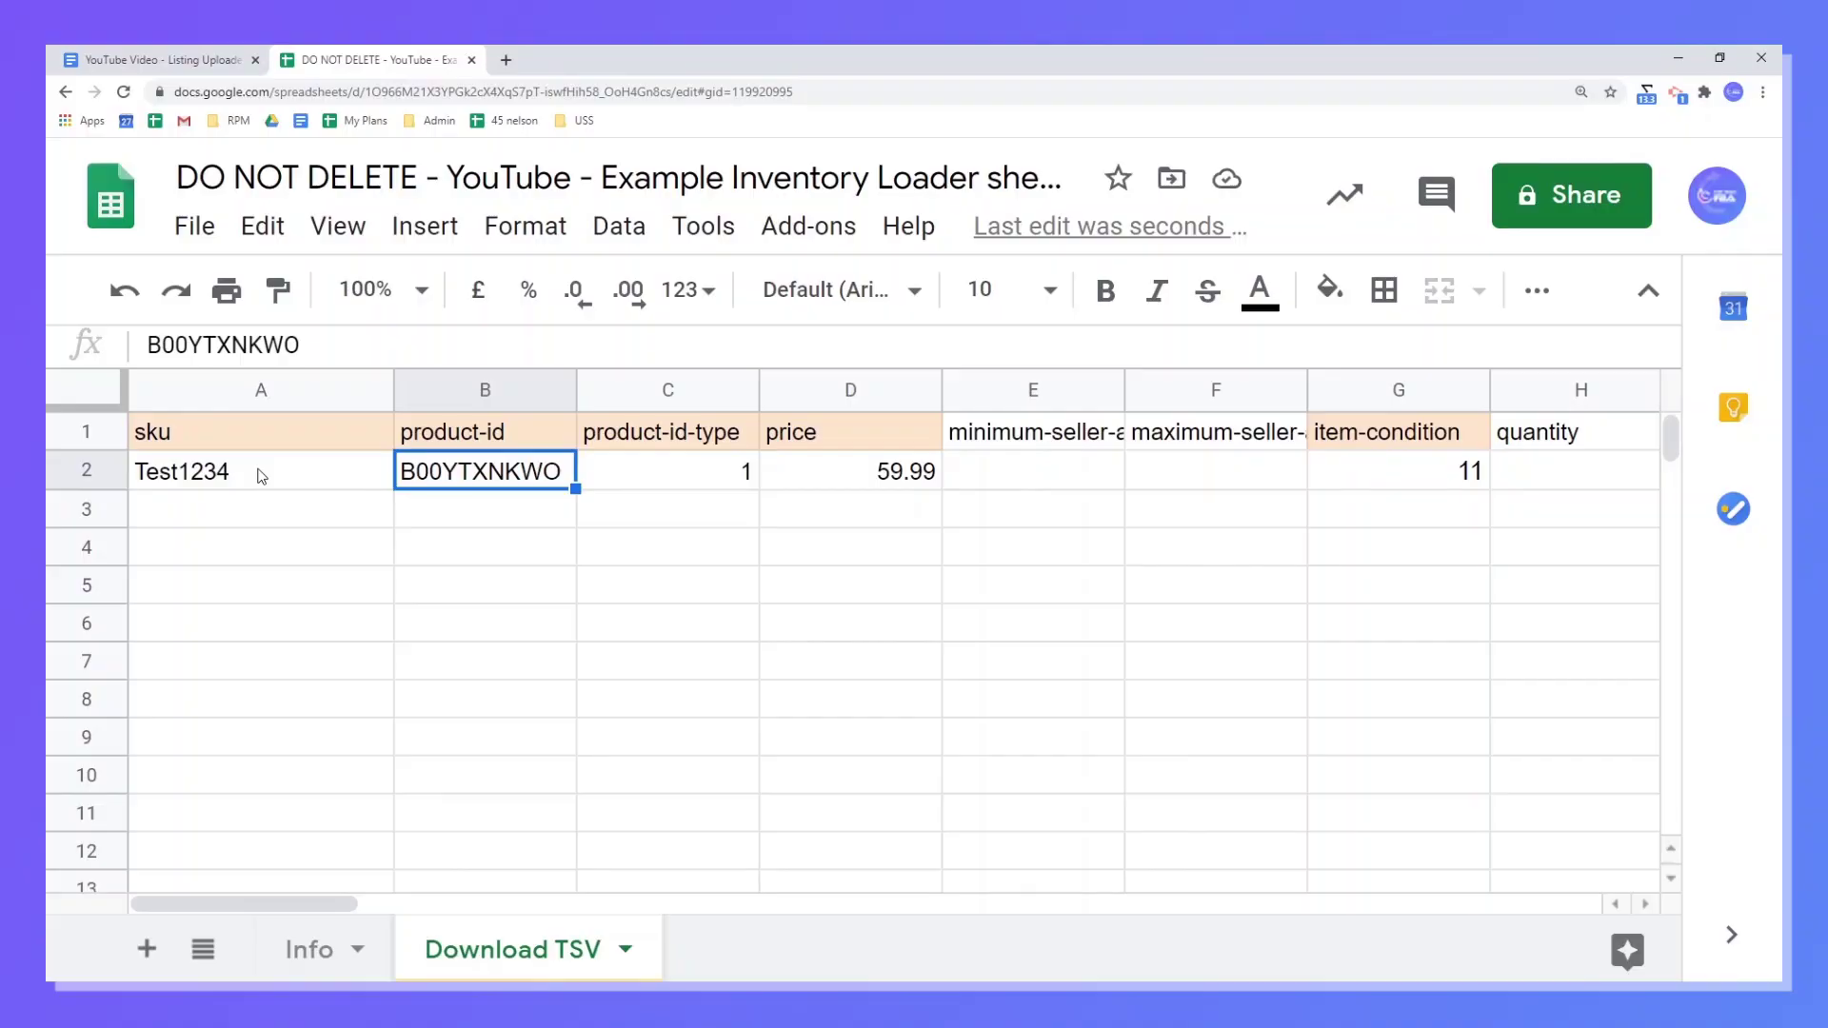
key(Right)
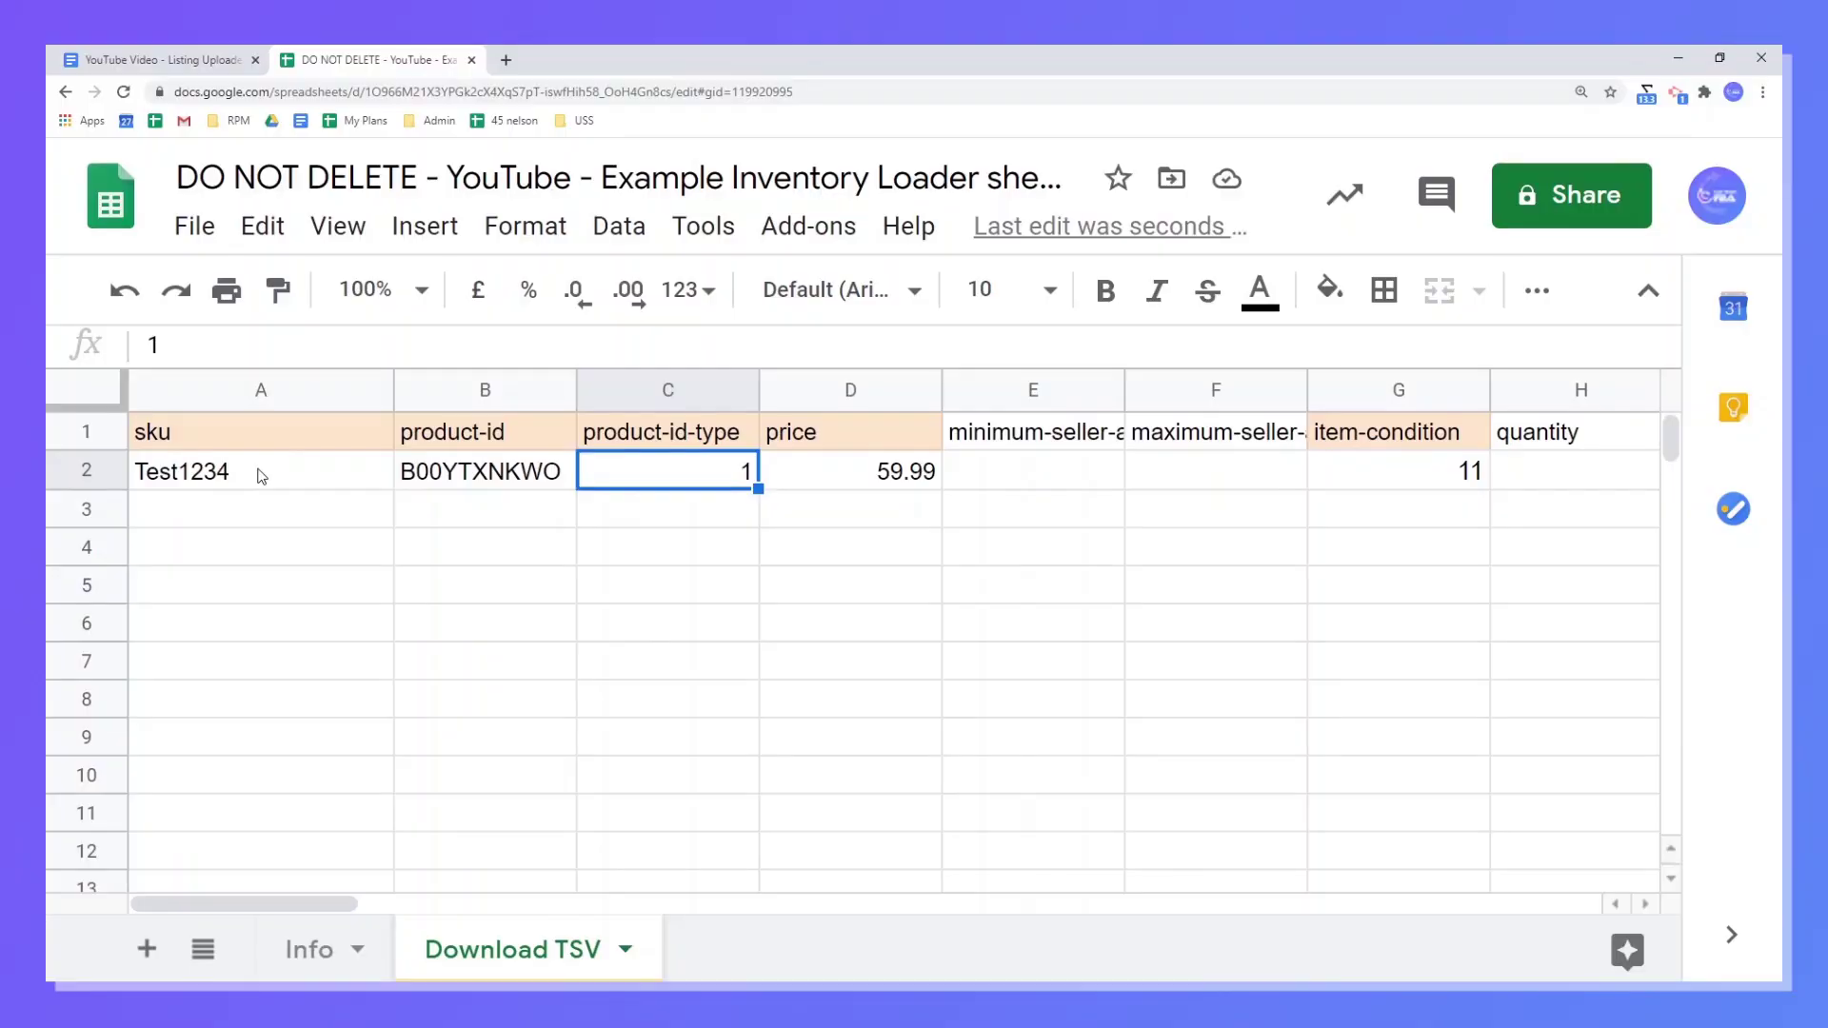
key(Right)
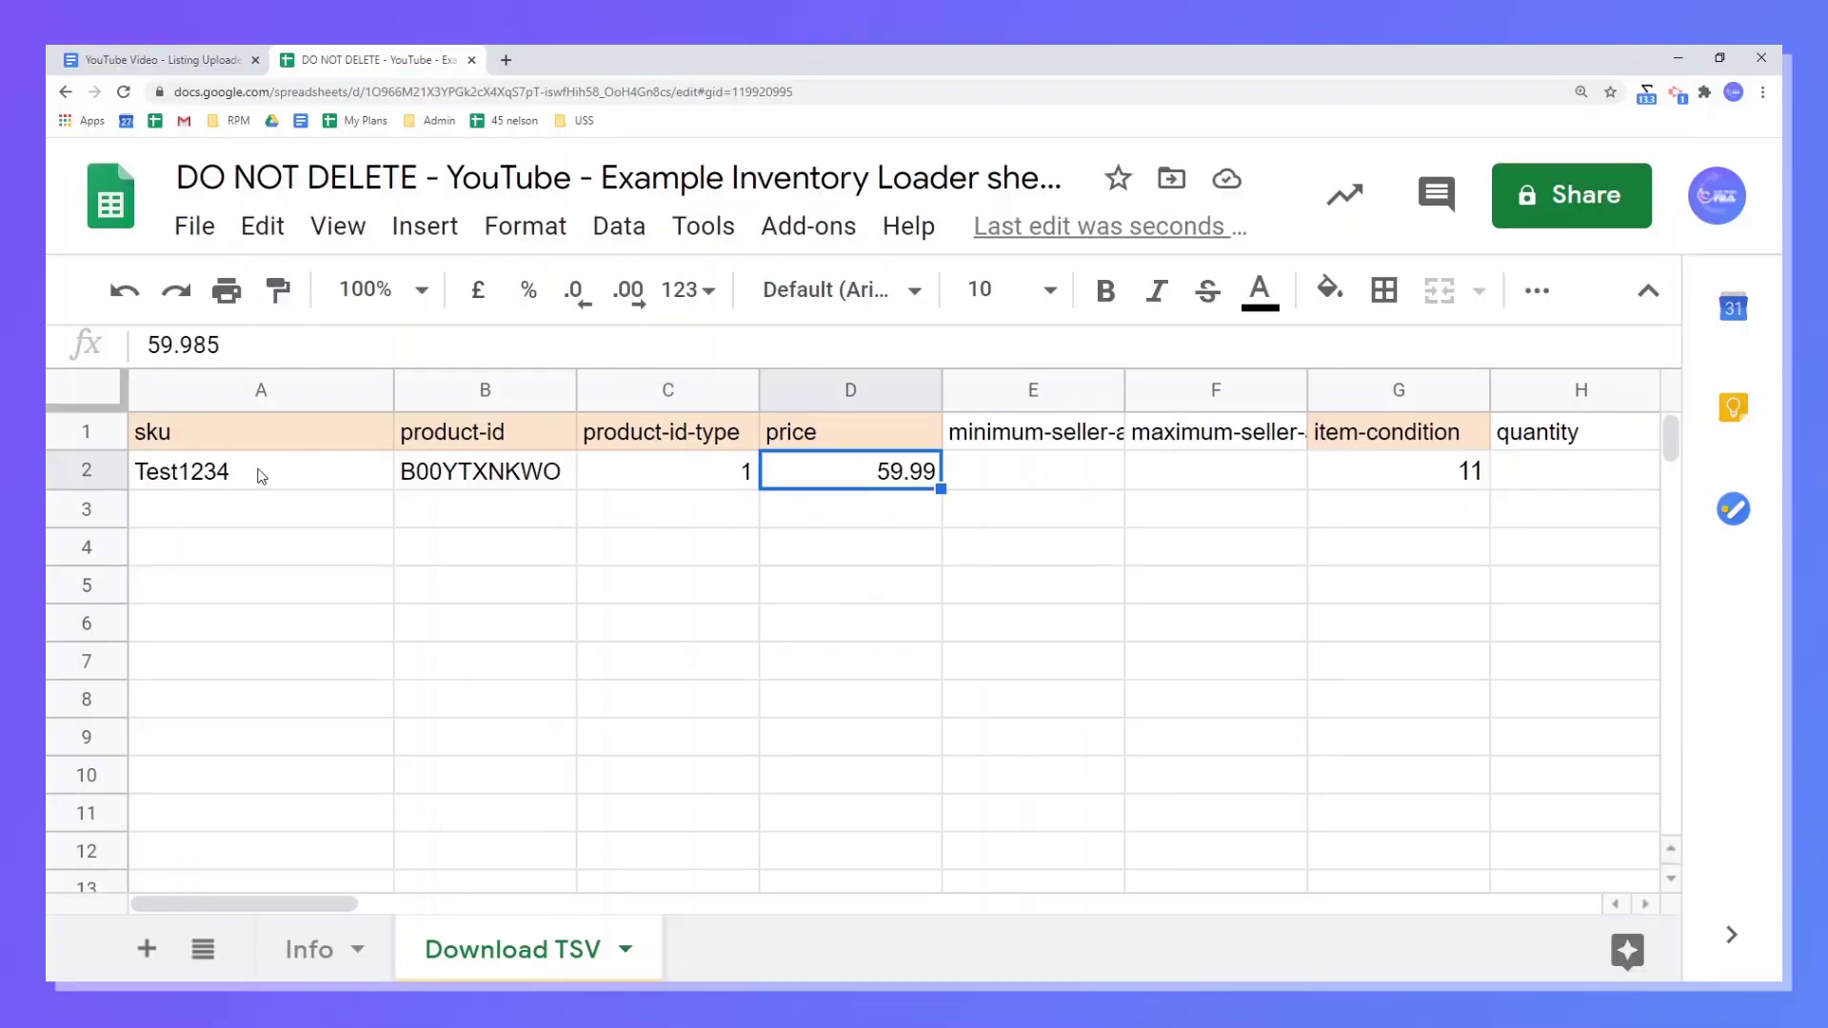
key(Right)
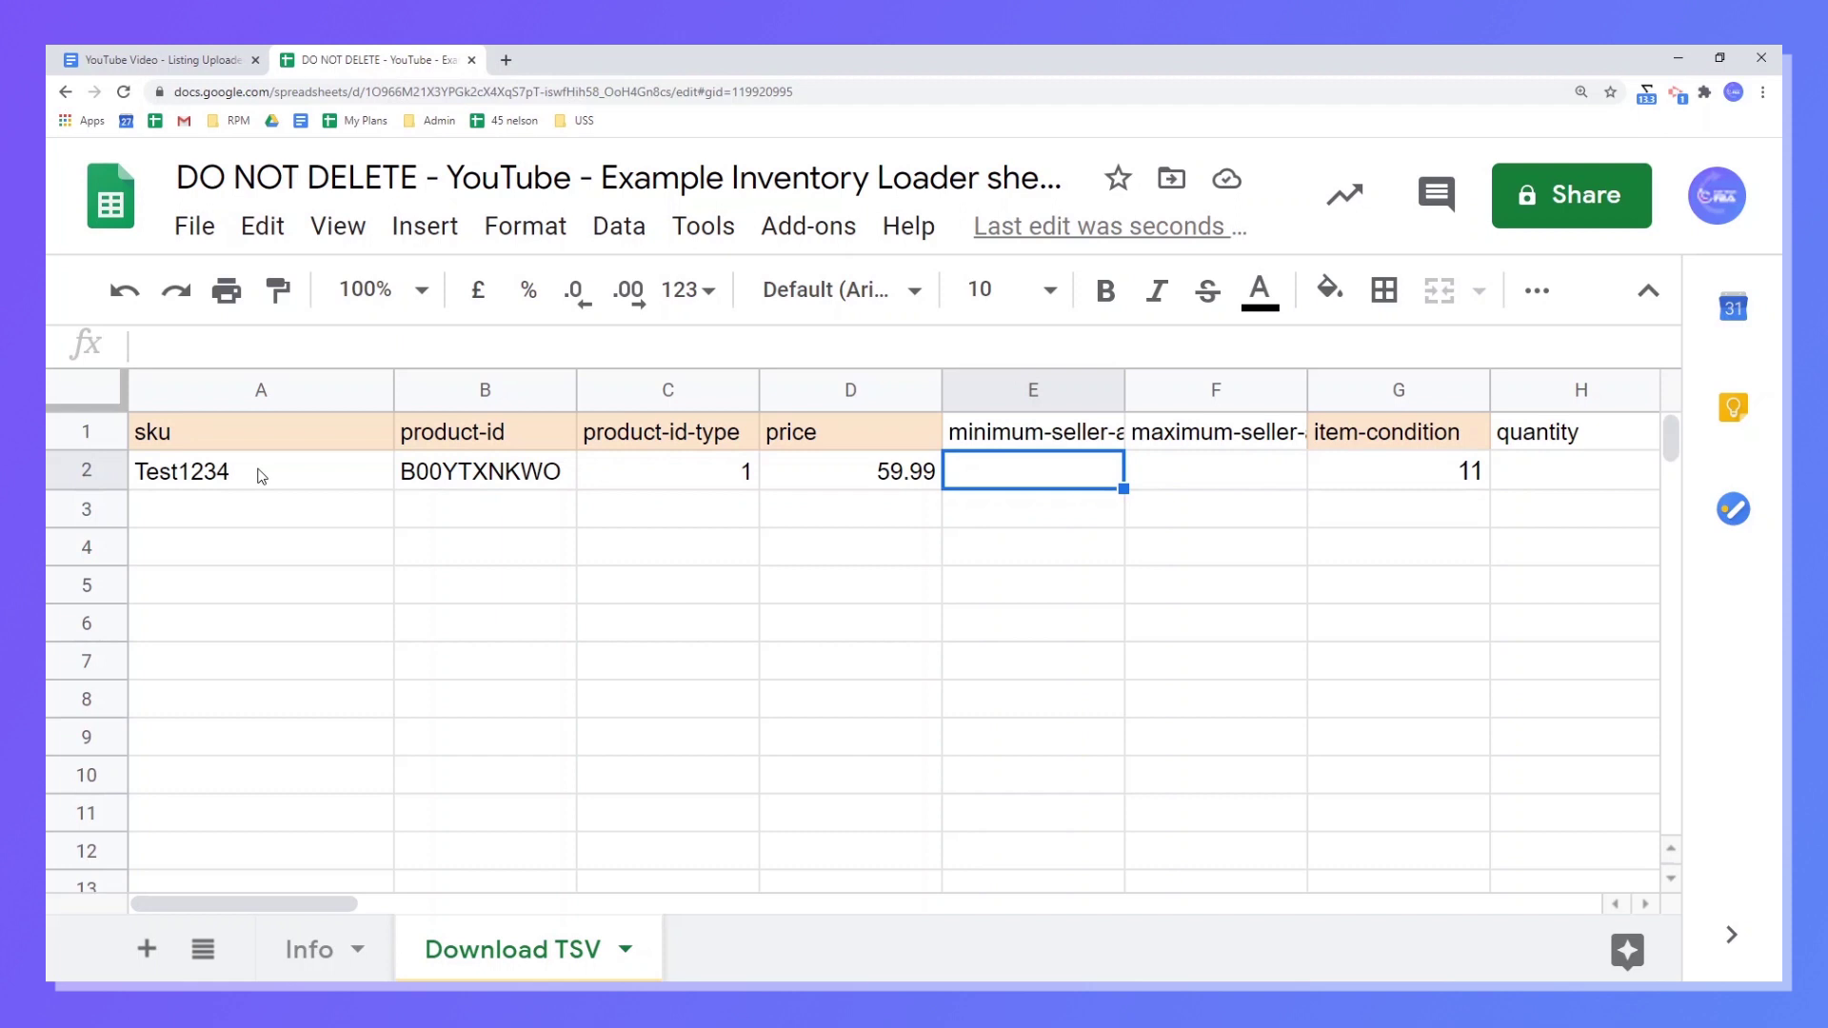
key(Right)
key(Right)
scroll(262, 476, right, 2)
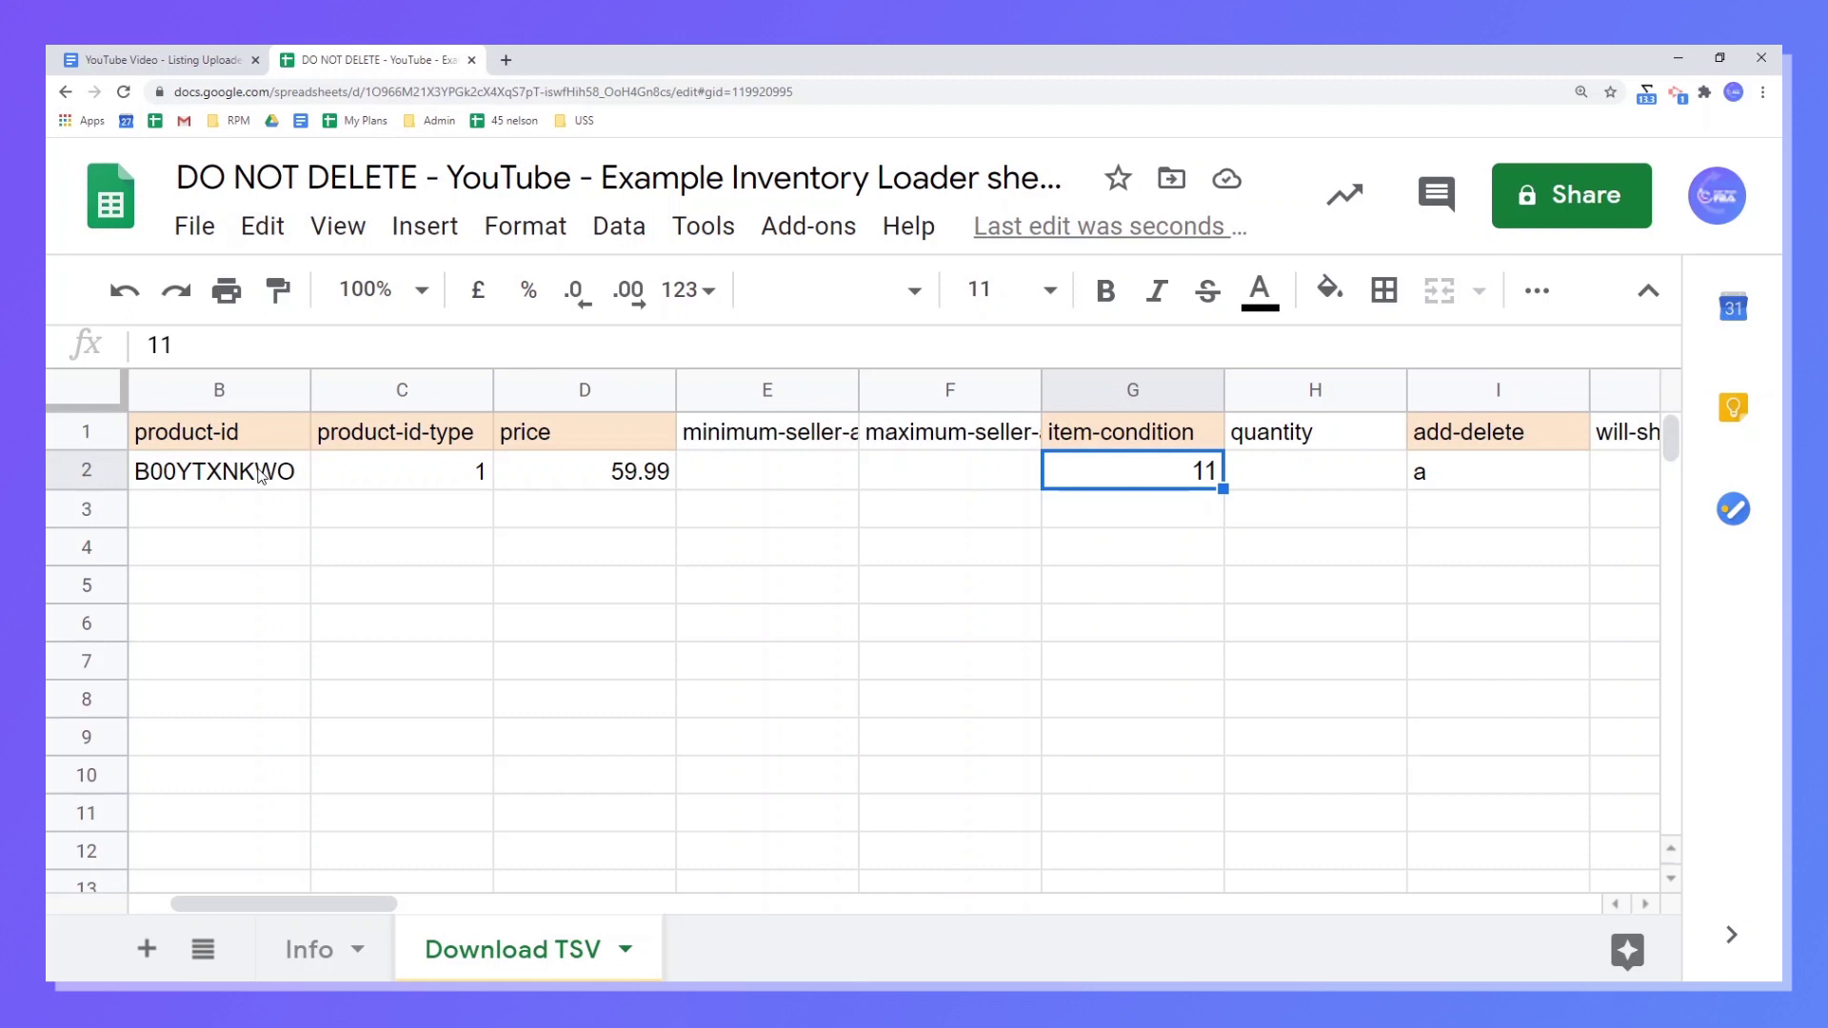
key(Right)
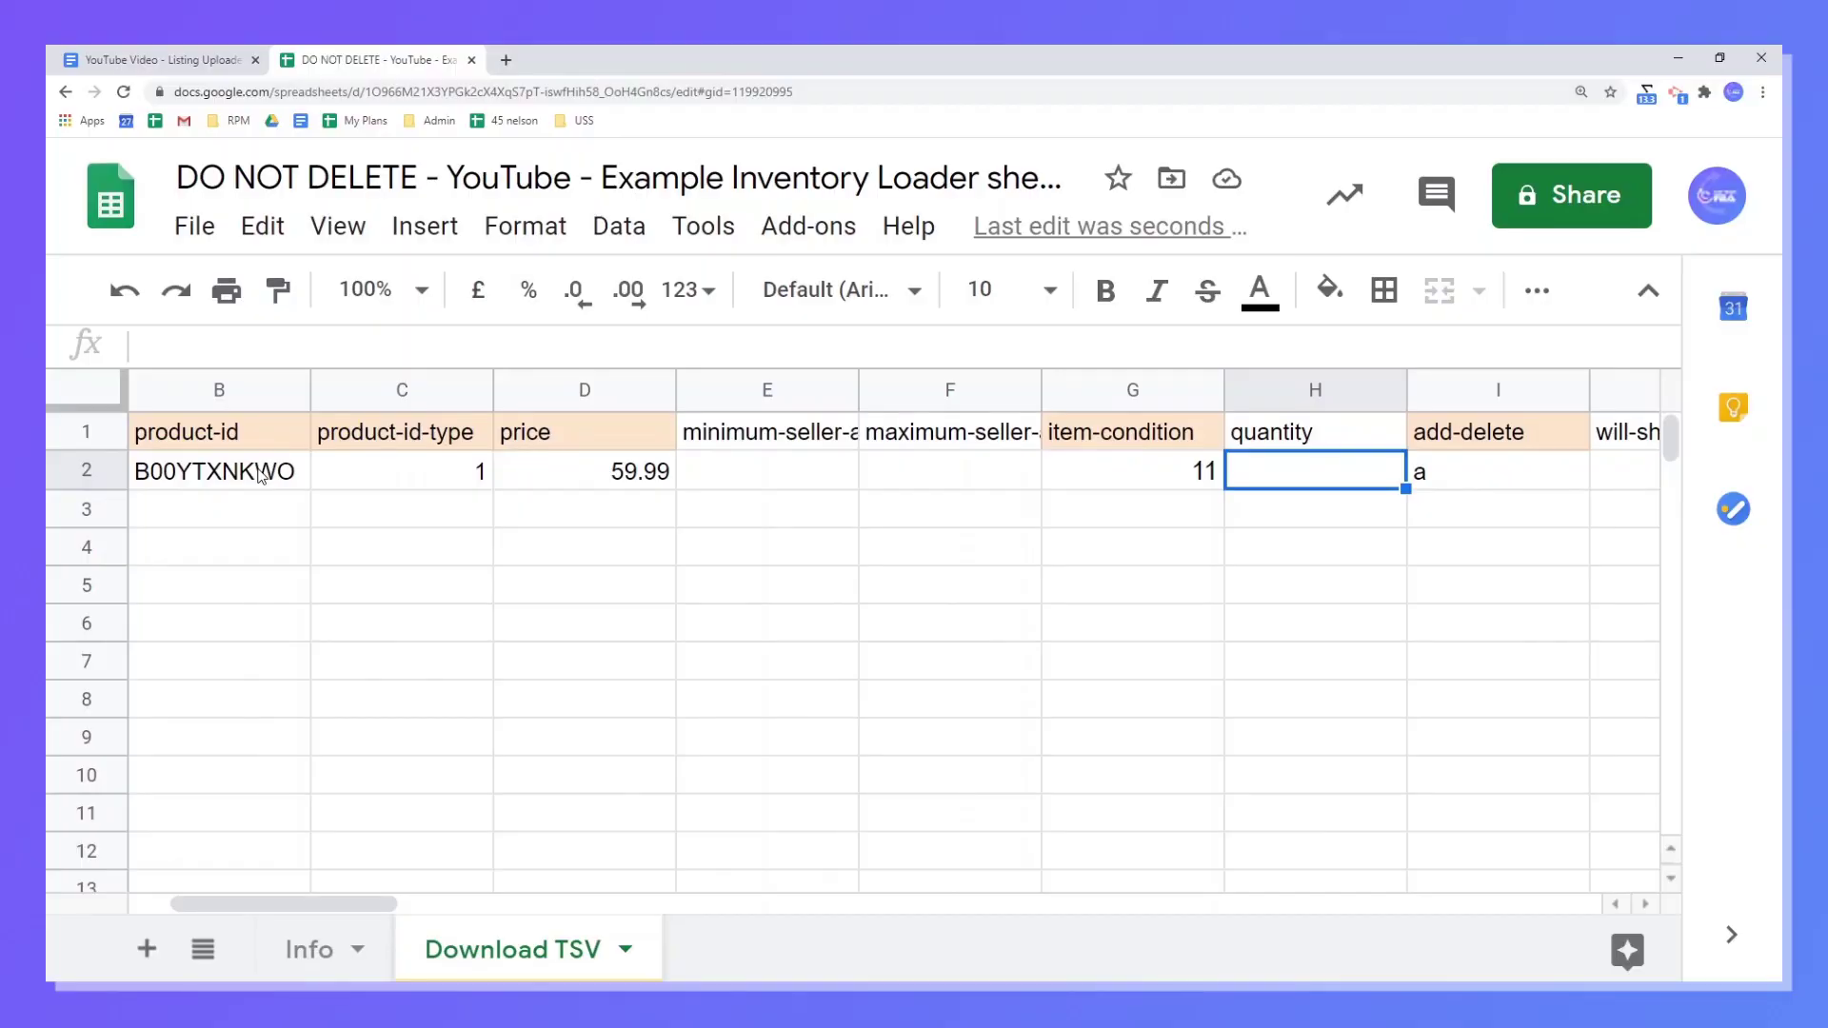
key(Right)
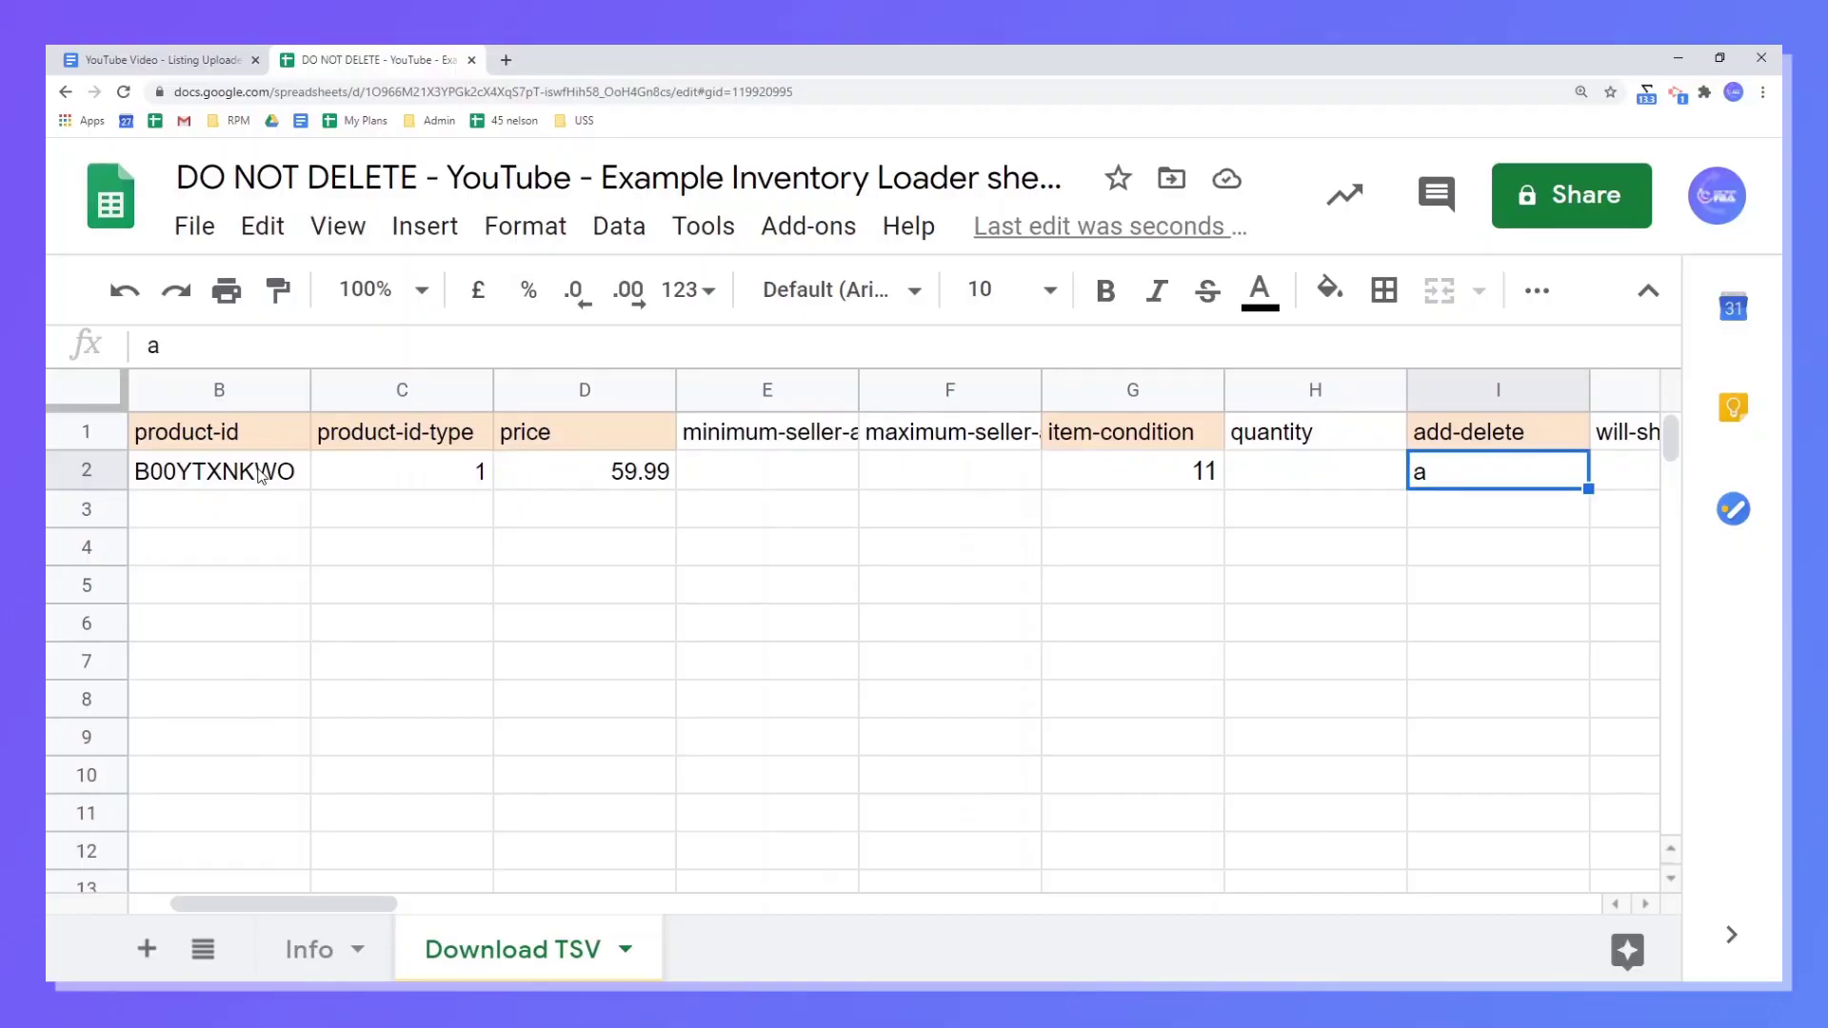
key(Right)
key(Right)
key(Right)
key(Right)
key(Right)
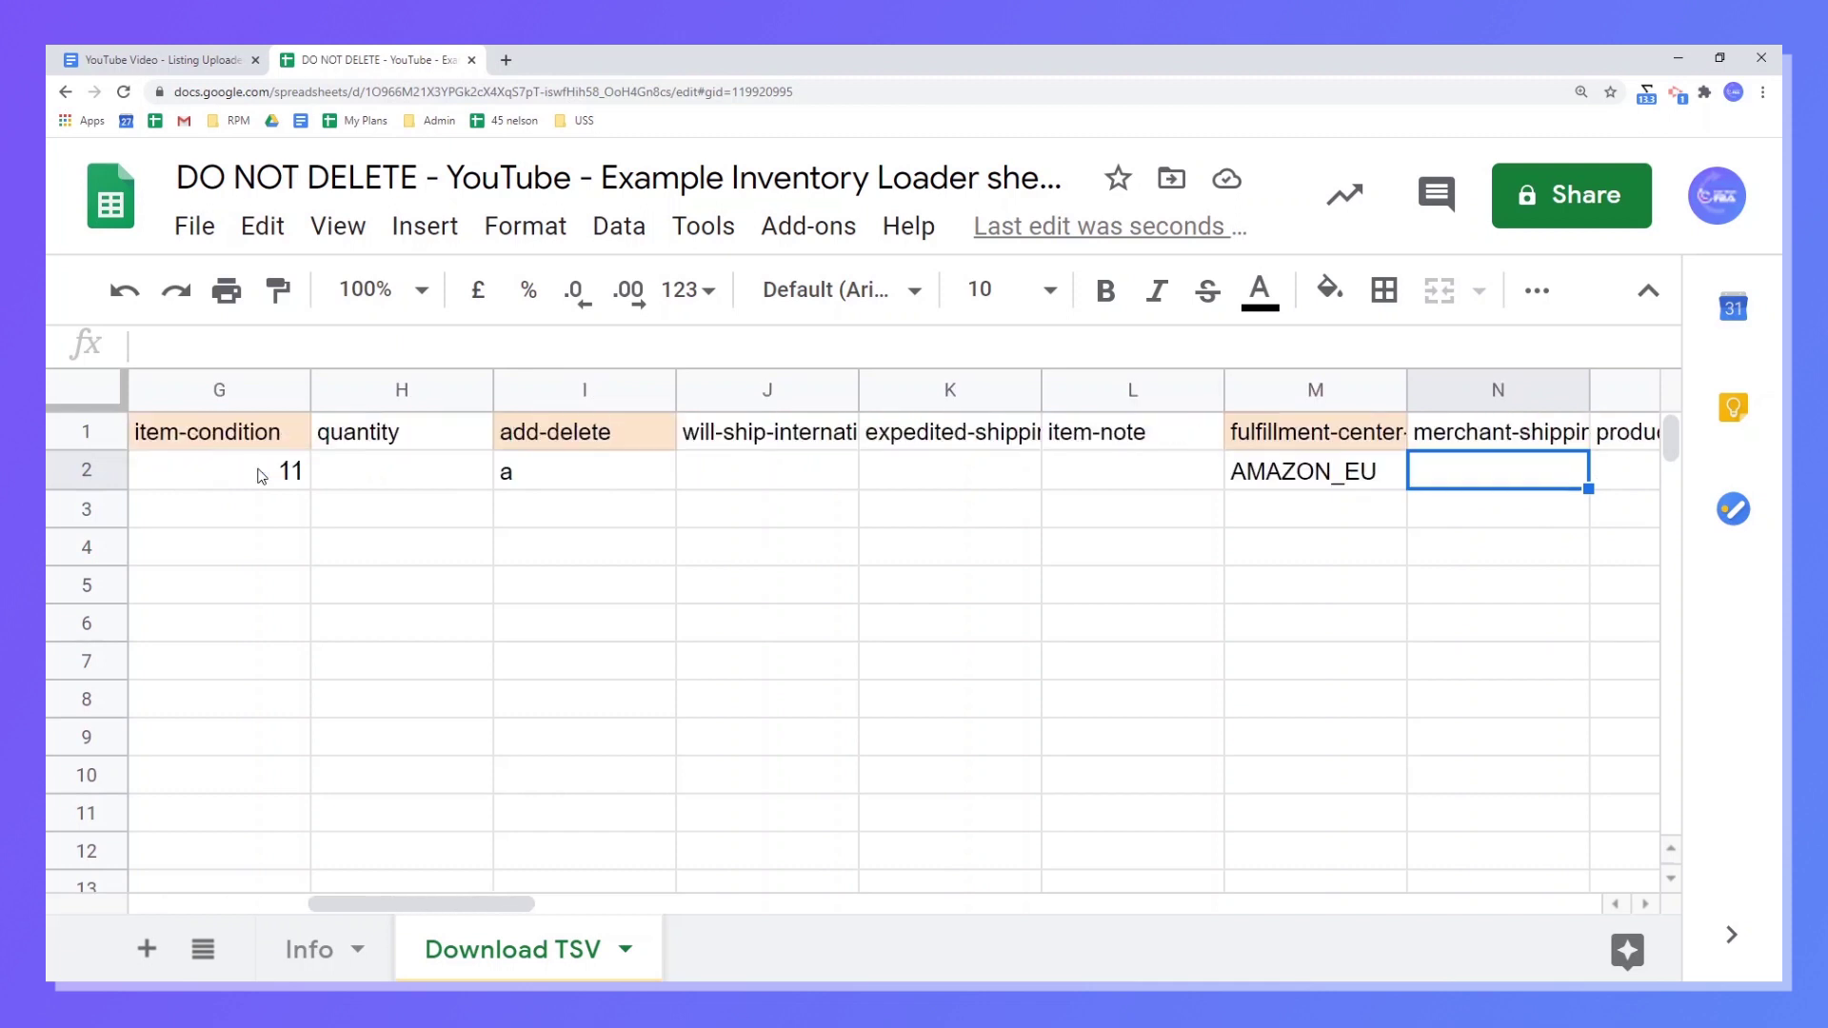
key(Left)
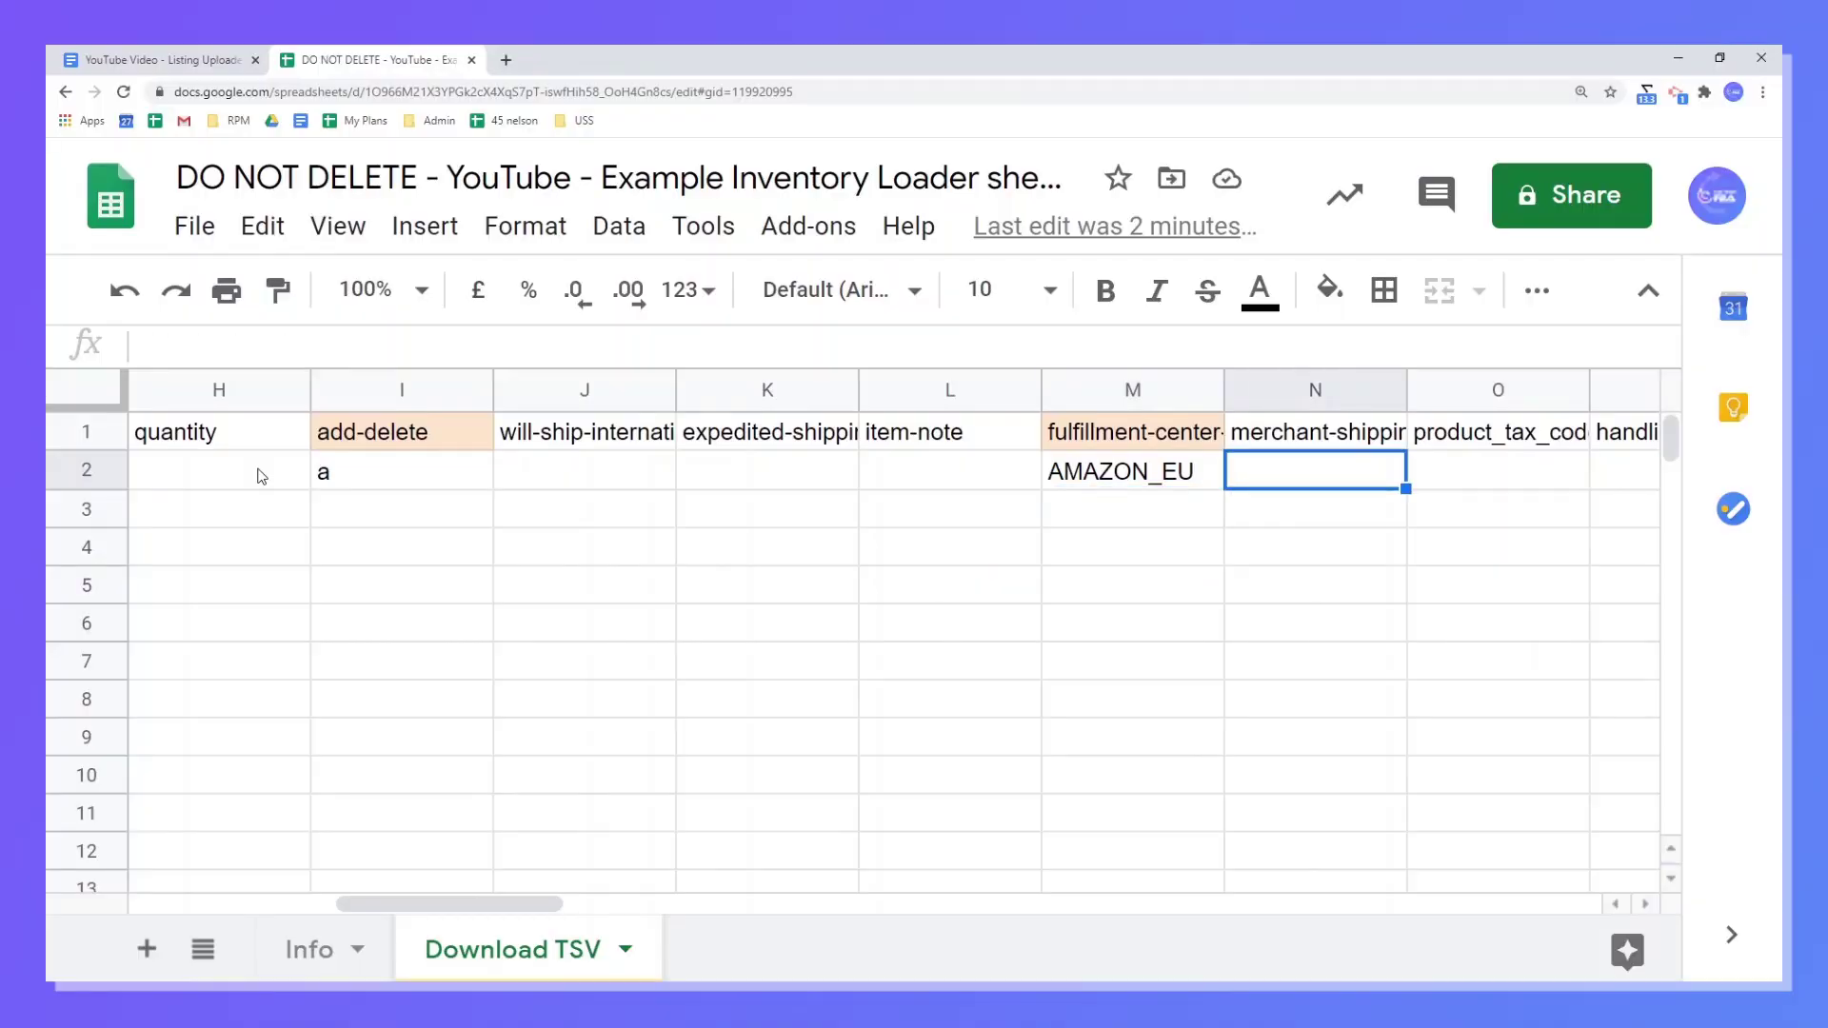
key(Right)
key(Right)
key(Right)
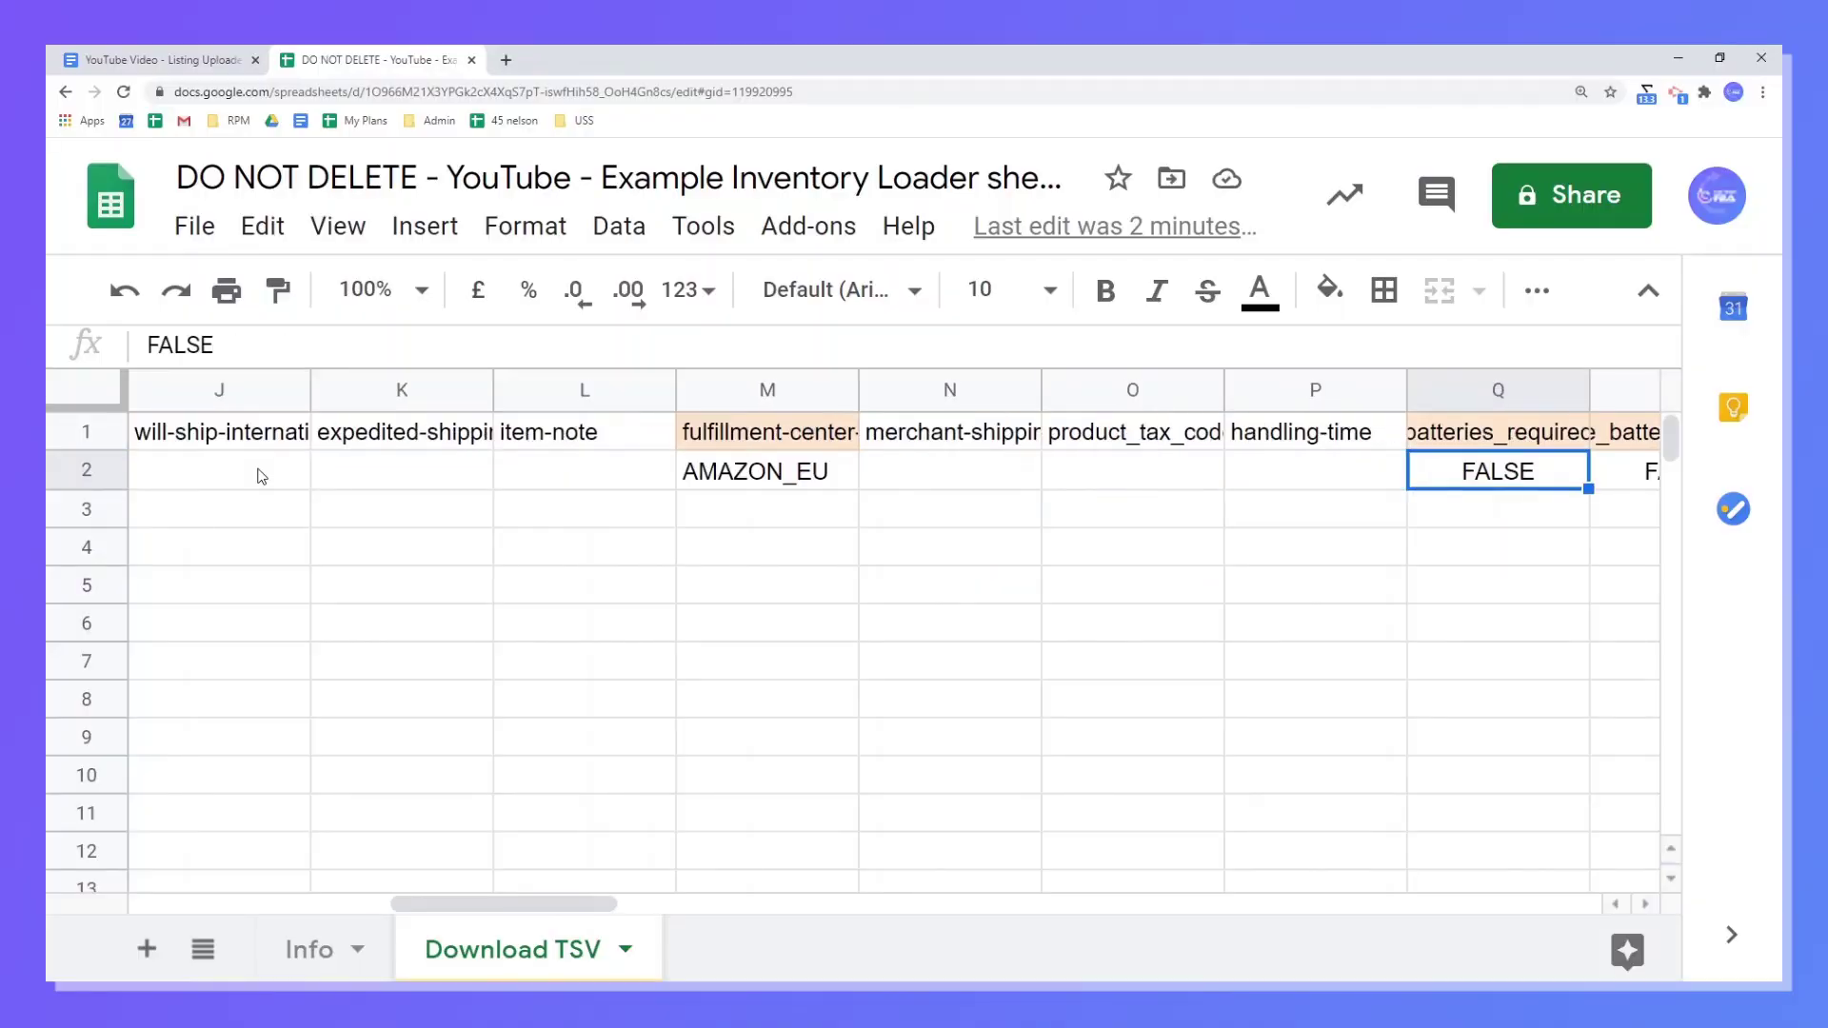
key(Right)
key(Right)
key(Left)
key(Left)
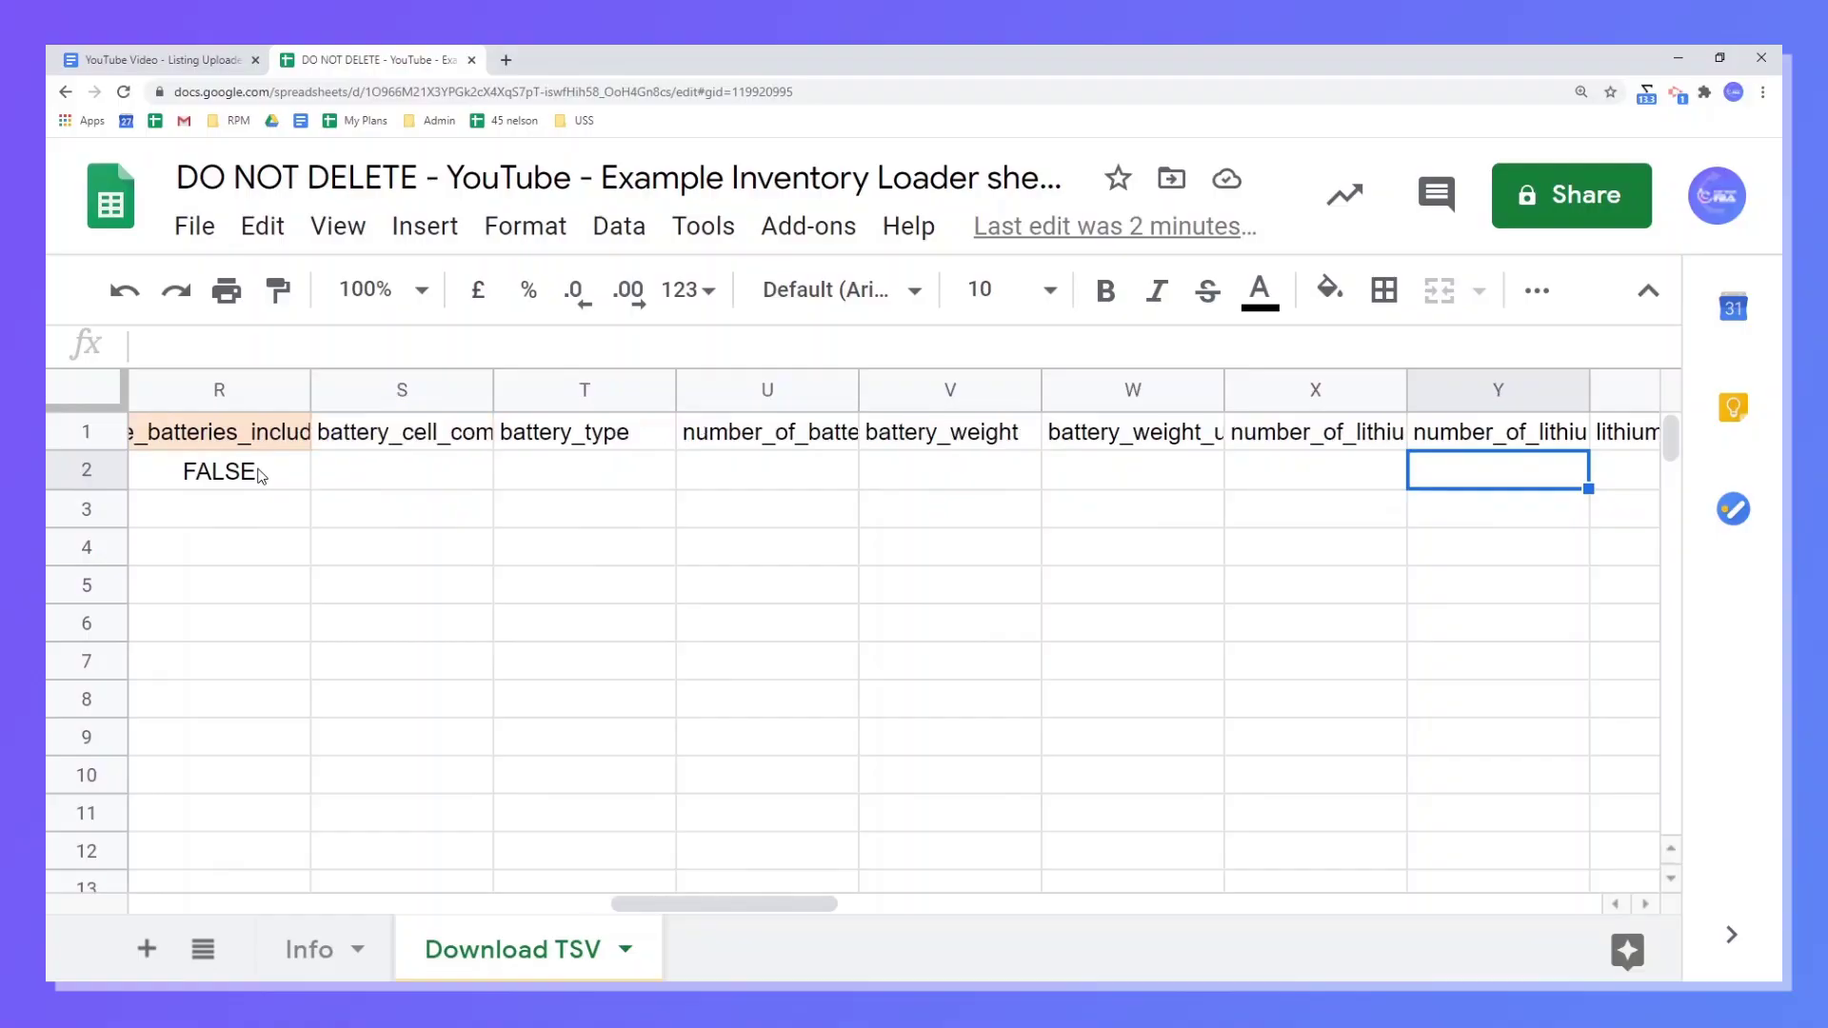
key(Right)
key(Right)
key(Right)
key(Right)
key(Right)
key(Right)
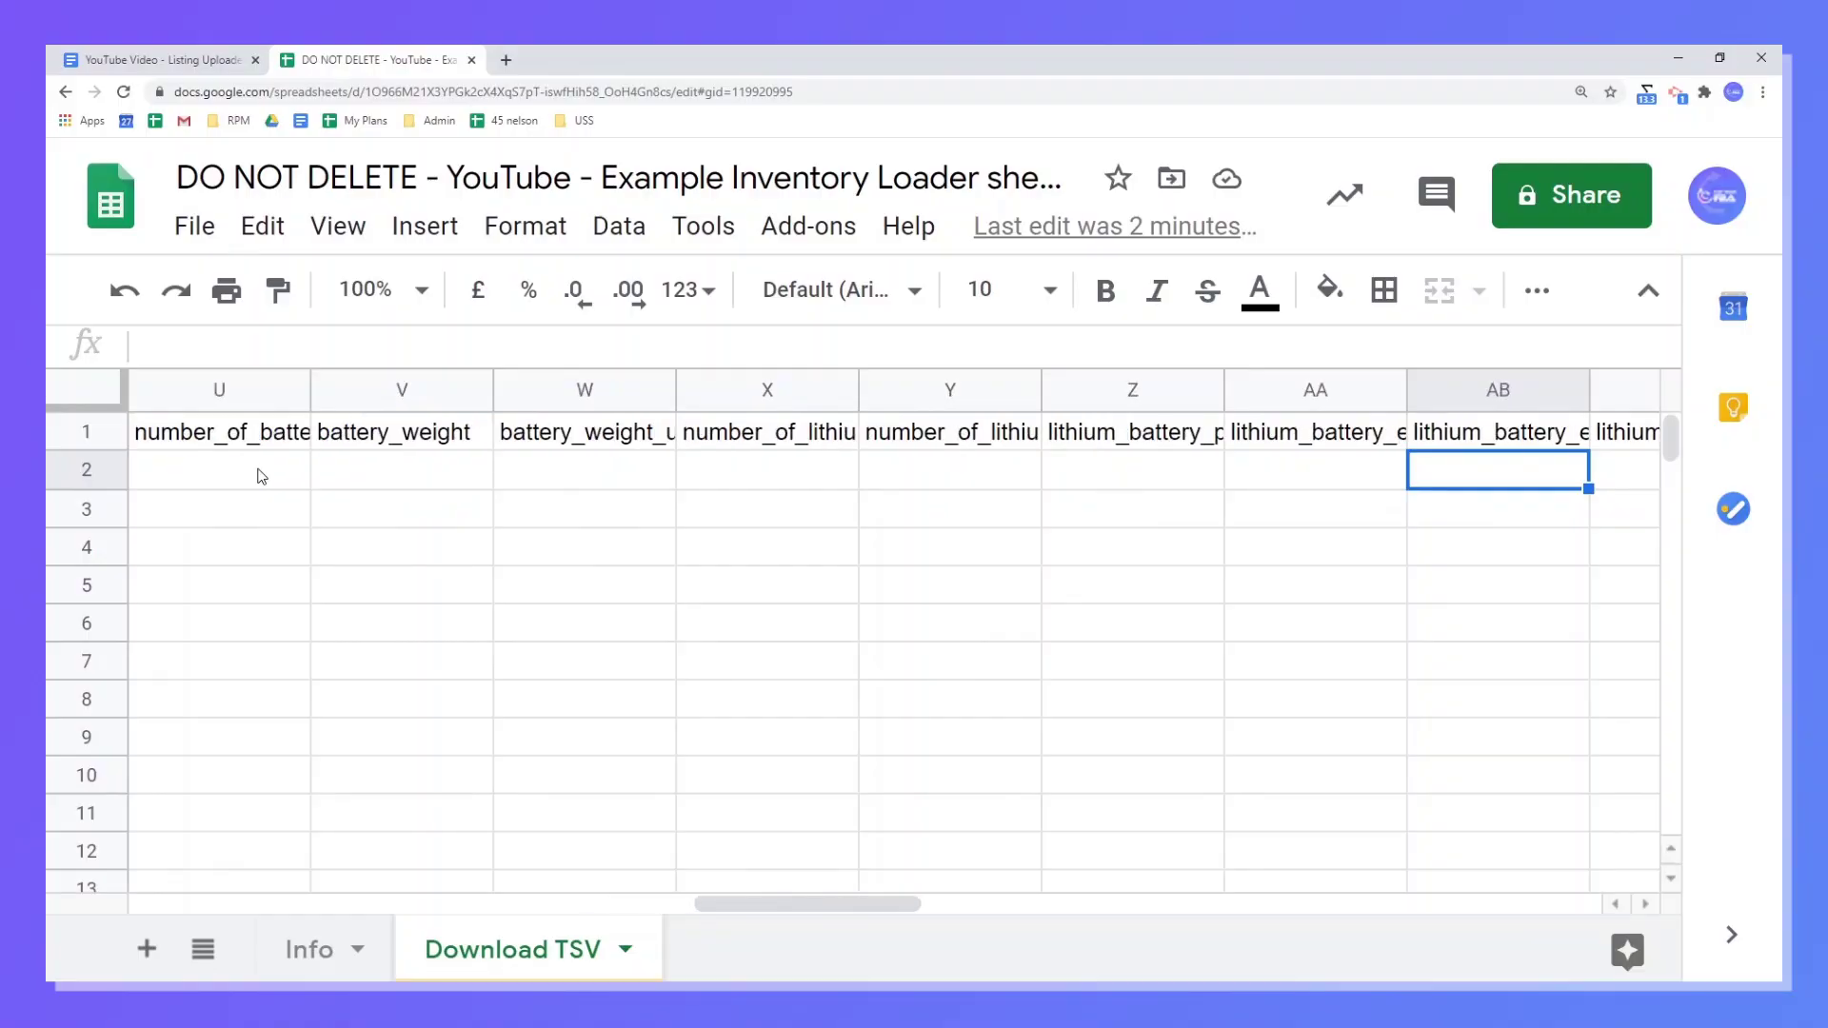
key(Right)
key(Left)
key(Right)
key(Left)
key(Up)
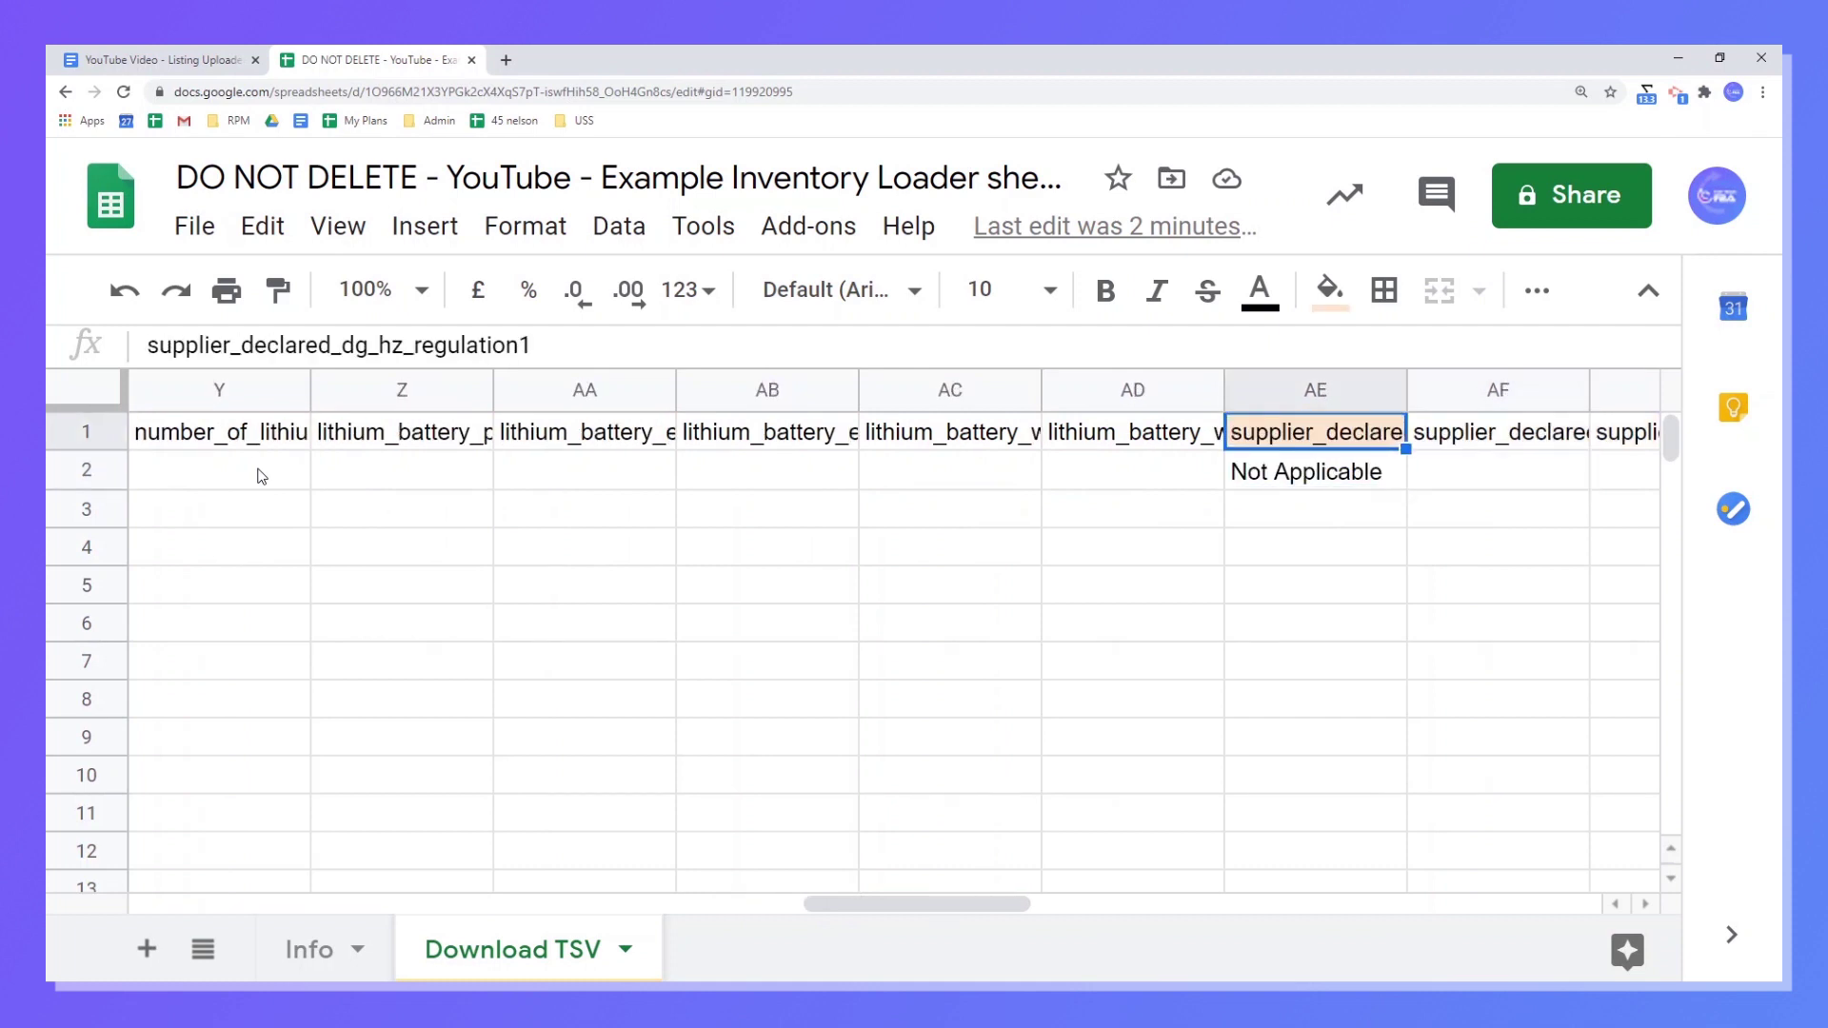
key(Down)
key(Right)
key(Right)
key(Right)
key(Right)
key(Right)
key(Right)
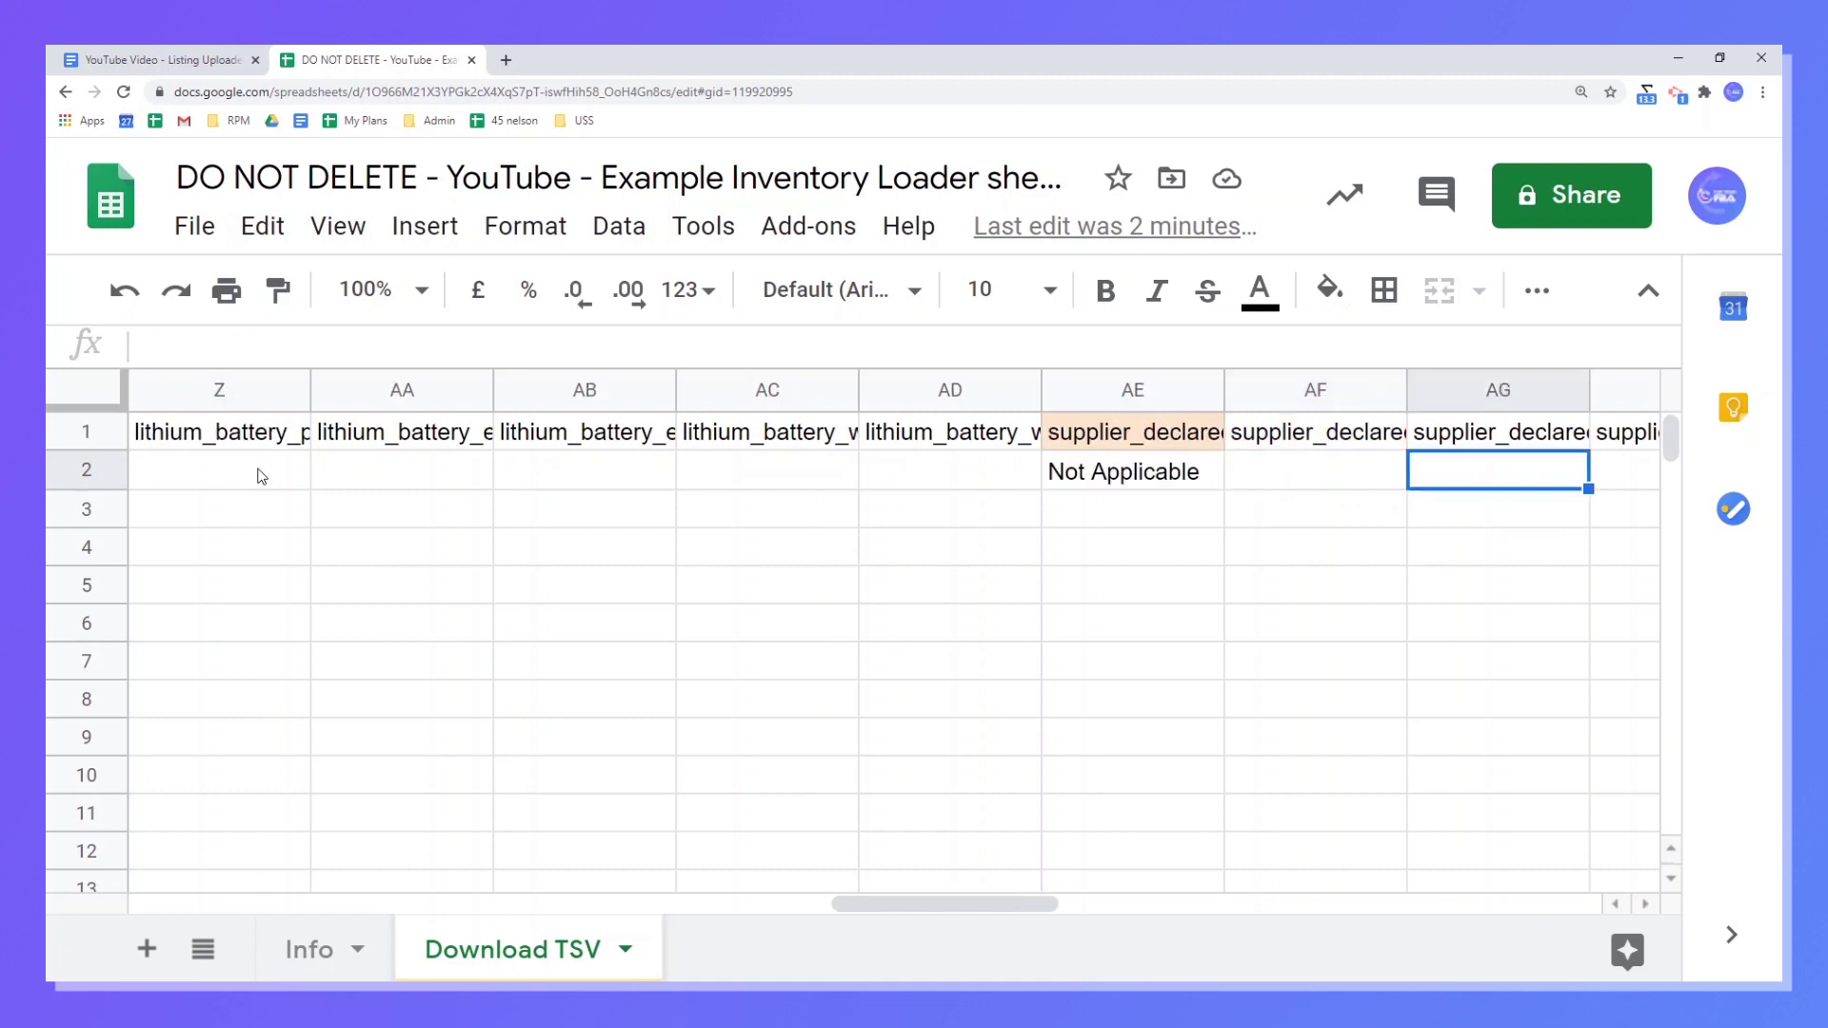
key(Right)
key(Right)
key(Right)
key(Right)
key(Right)
key(Right)
key(Right)
key(Right)
key(Right)
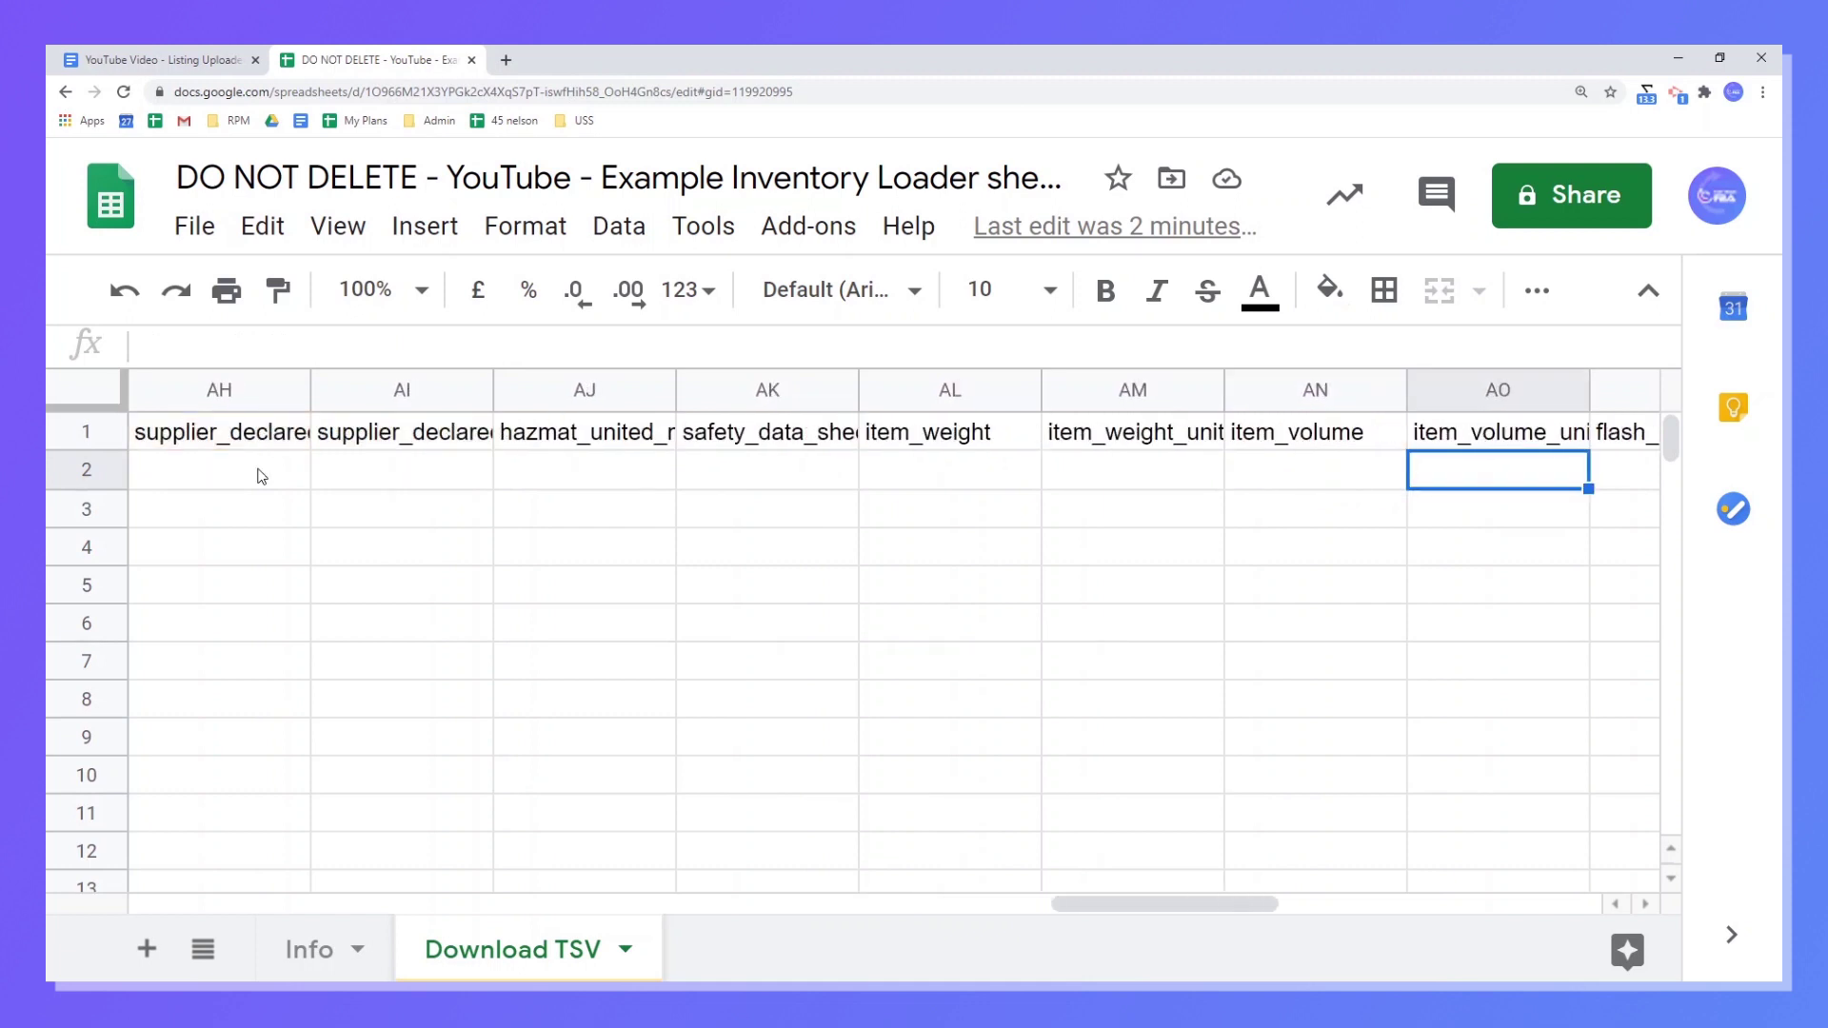
key(Left)
key(Left)
key(Left)
key(Left)
key(Left)
key(Left)
key(Left)
key(Left)
key(Left)
key(Left)
key(Left)
key(Left)
key(Left)
key(Left)
key(Left)
key(Left)
key(Left)
key(Left)
key(Left)
key(Left)
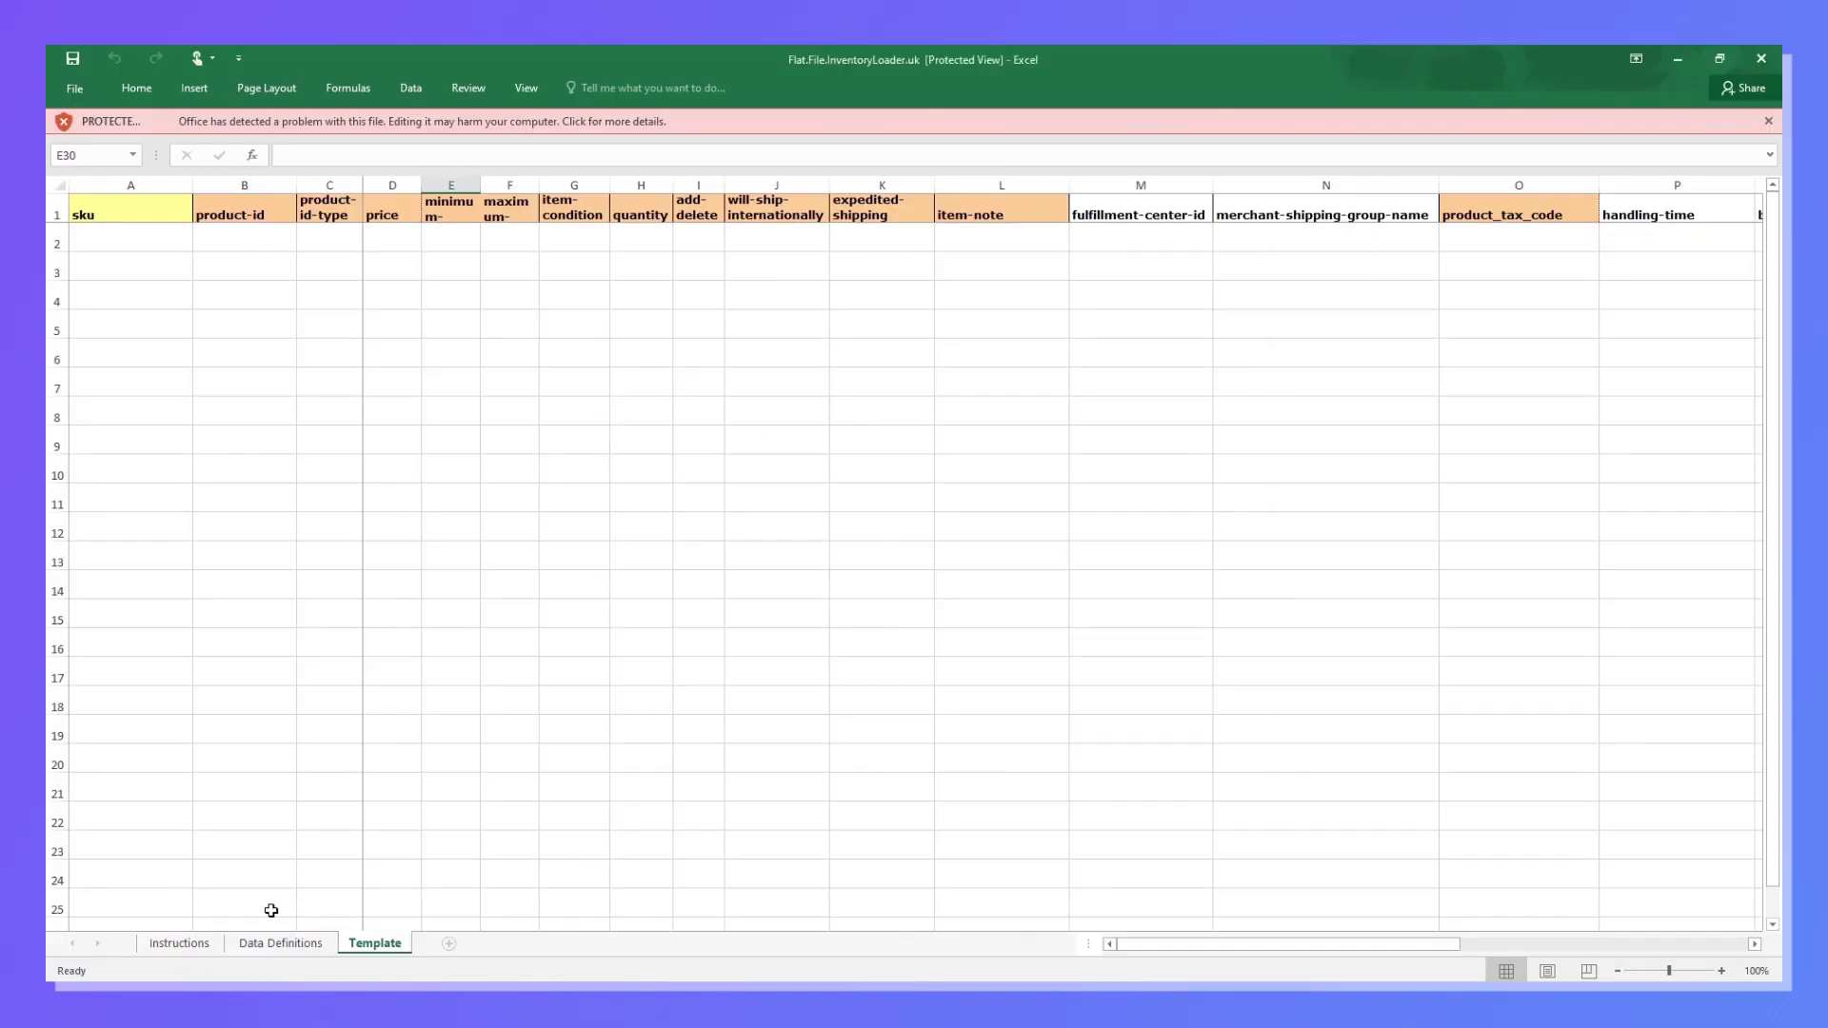
Switch to the Data Definitions sheet and scroll through the field definitions.
click(278, 943)
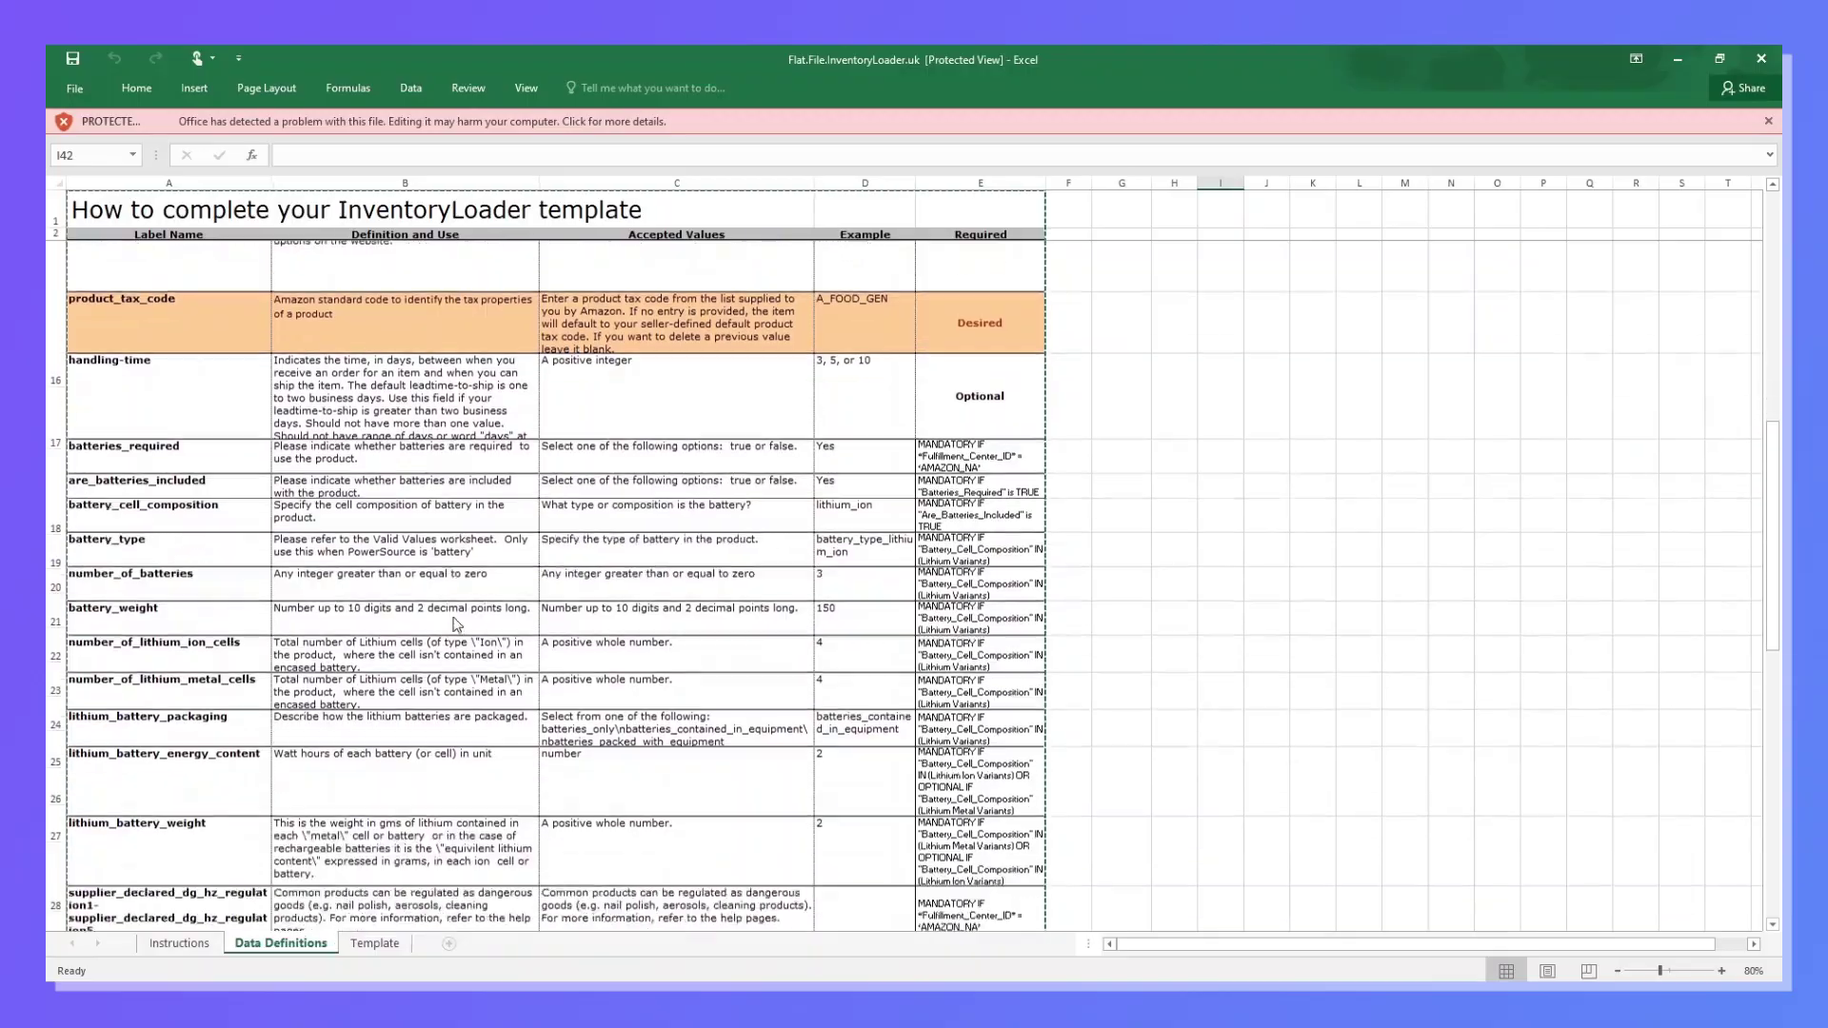
scroll(457, 624, down, 7)
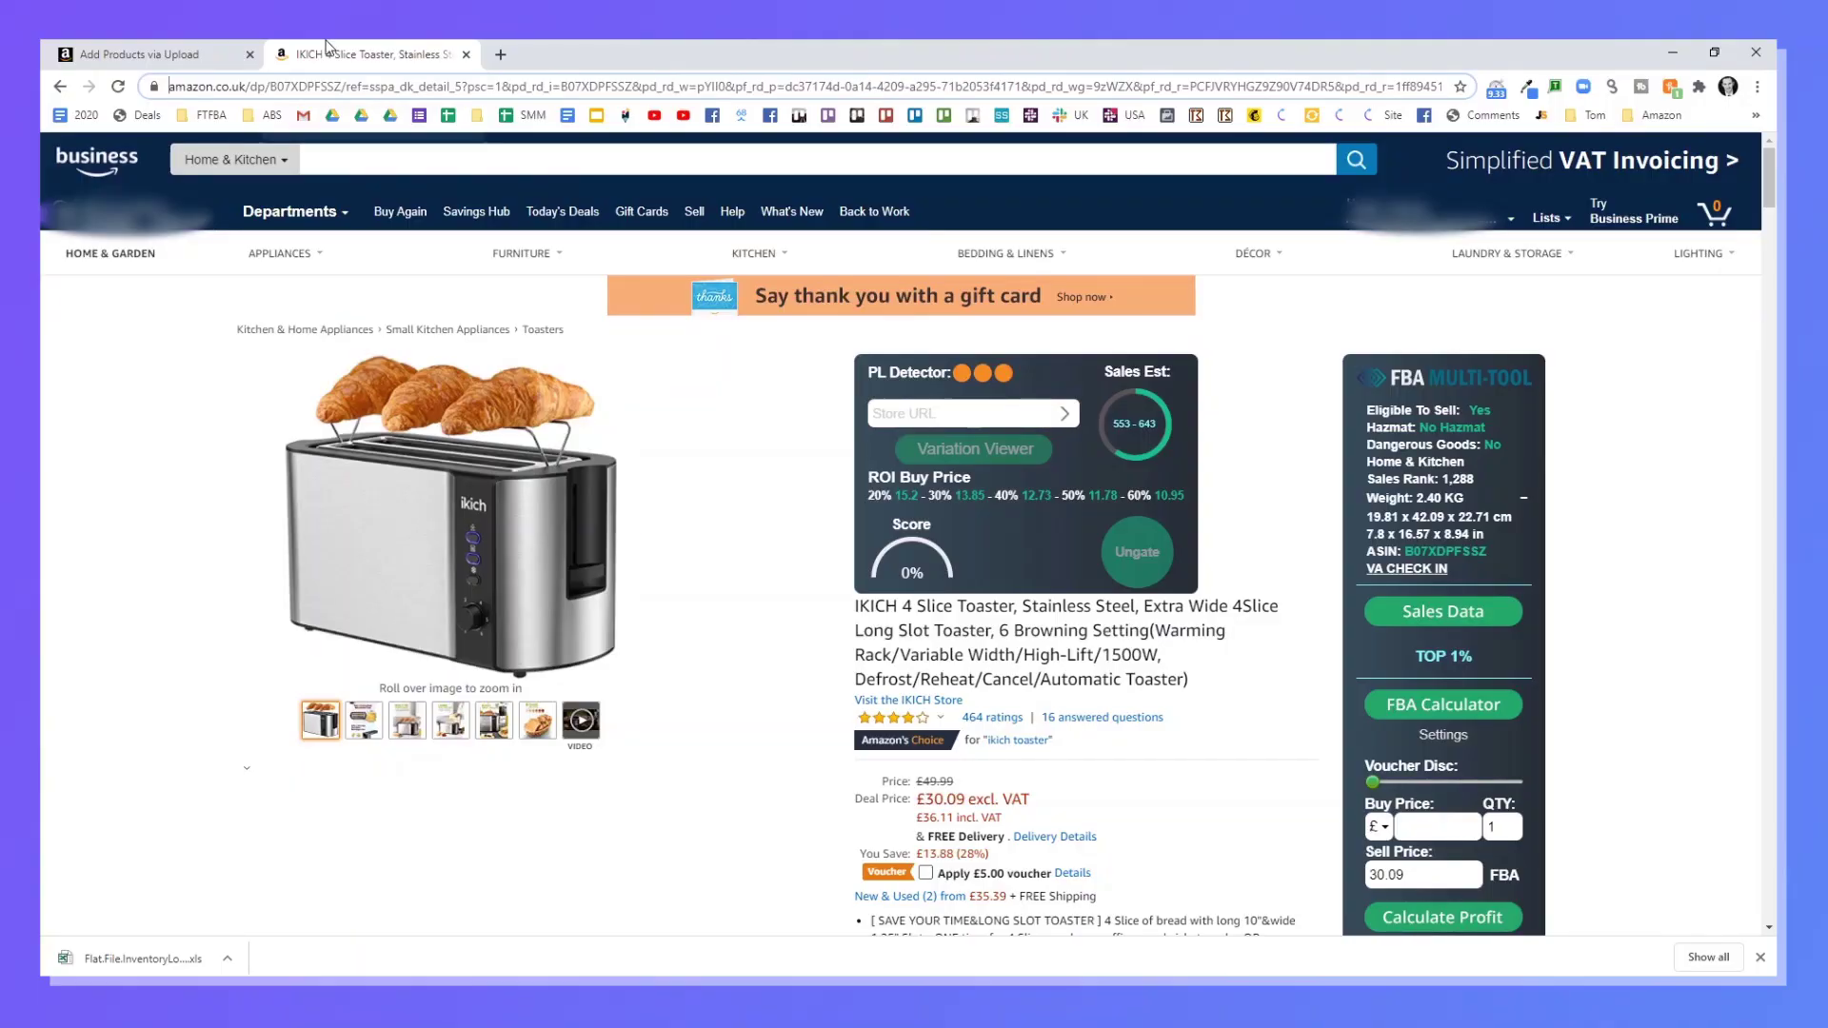
Select the ASIN B07XDPFSSZ in the toaster page's URL to copy it.
click(277, 87)
drag(342, 87, 412, 86)
key(ctrl+c)
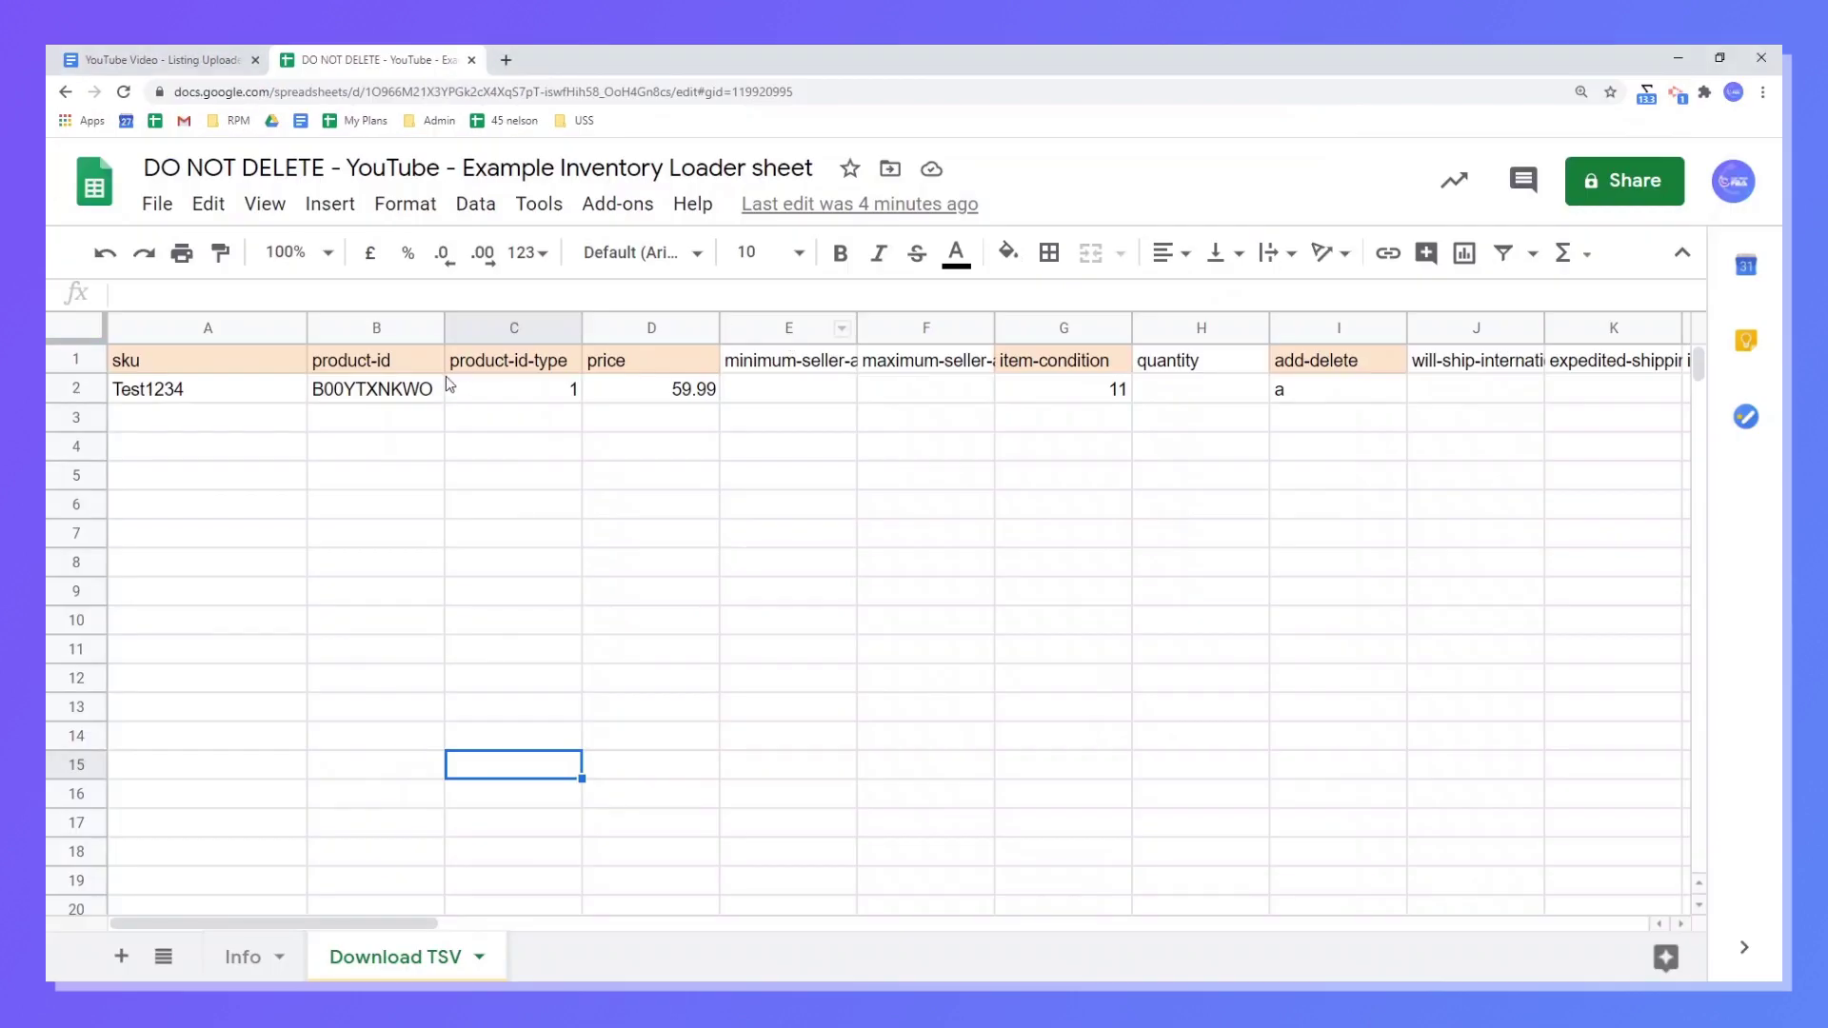
Paste ASIN B07XDPFSSZ into B3 and enter SKU Test-B07XDPFSSZ in A3.
click(363, 433)
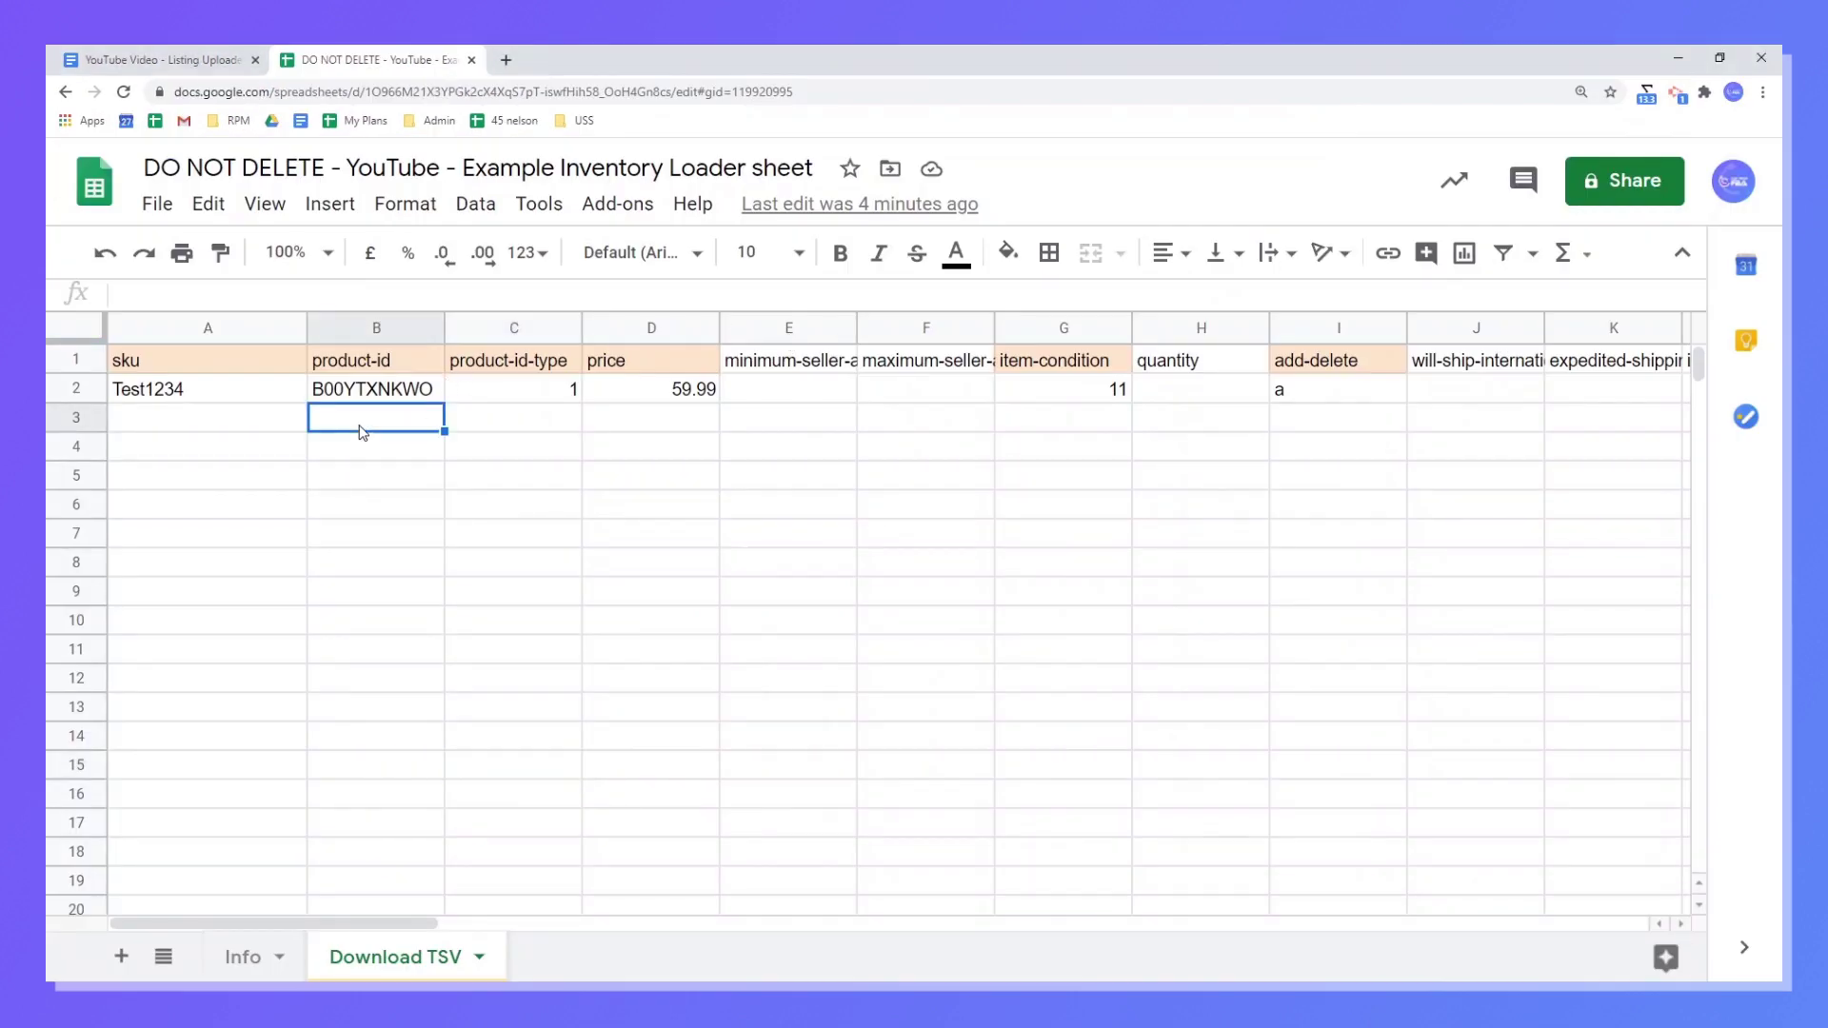
key(ctrl+v)
key(Left)
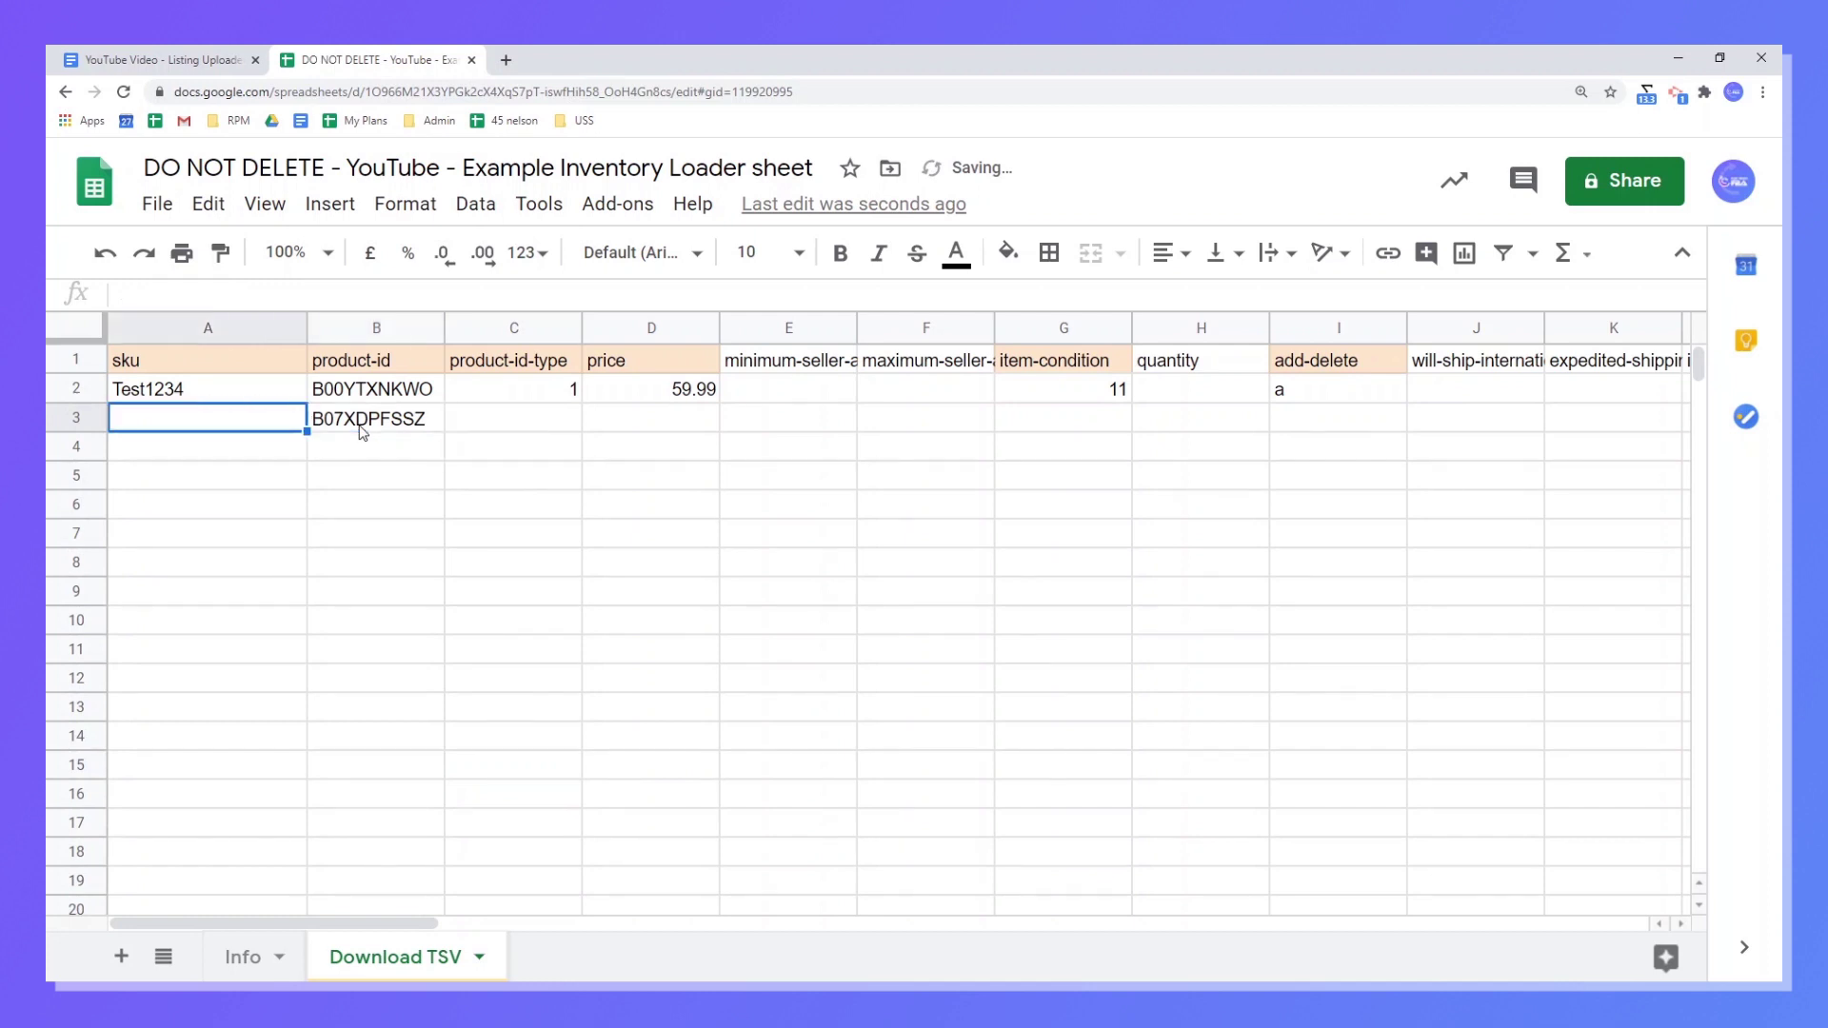
text(Test-)
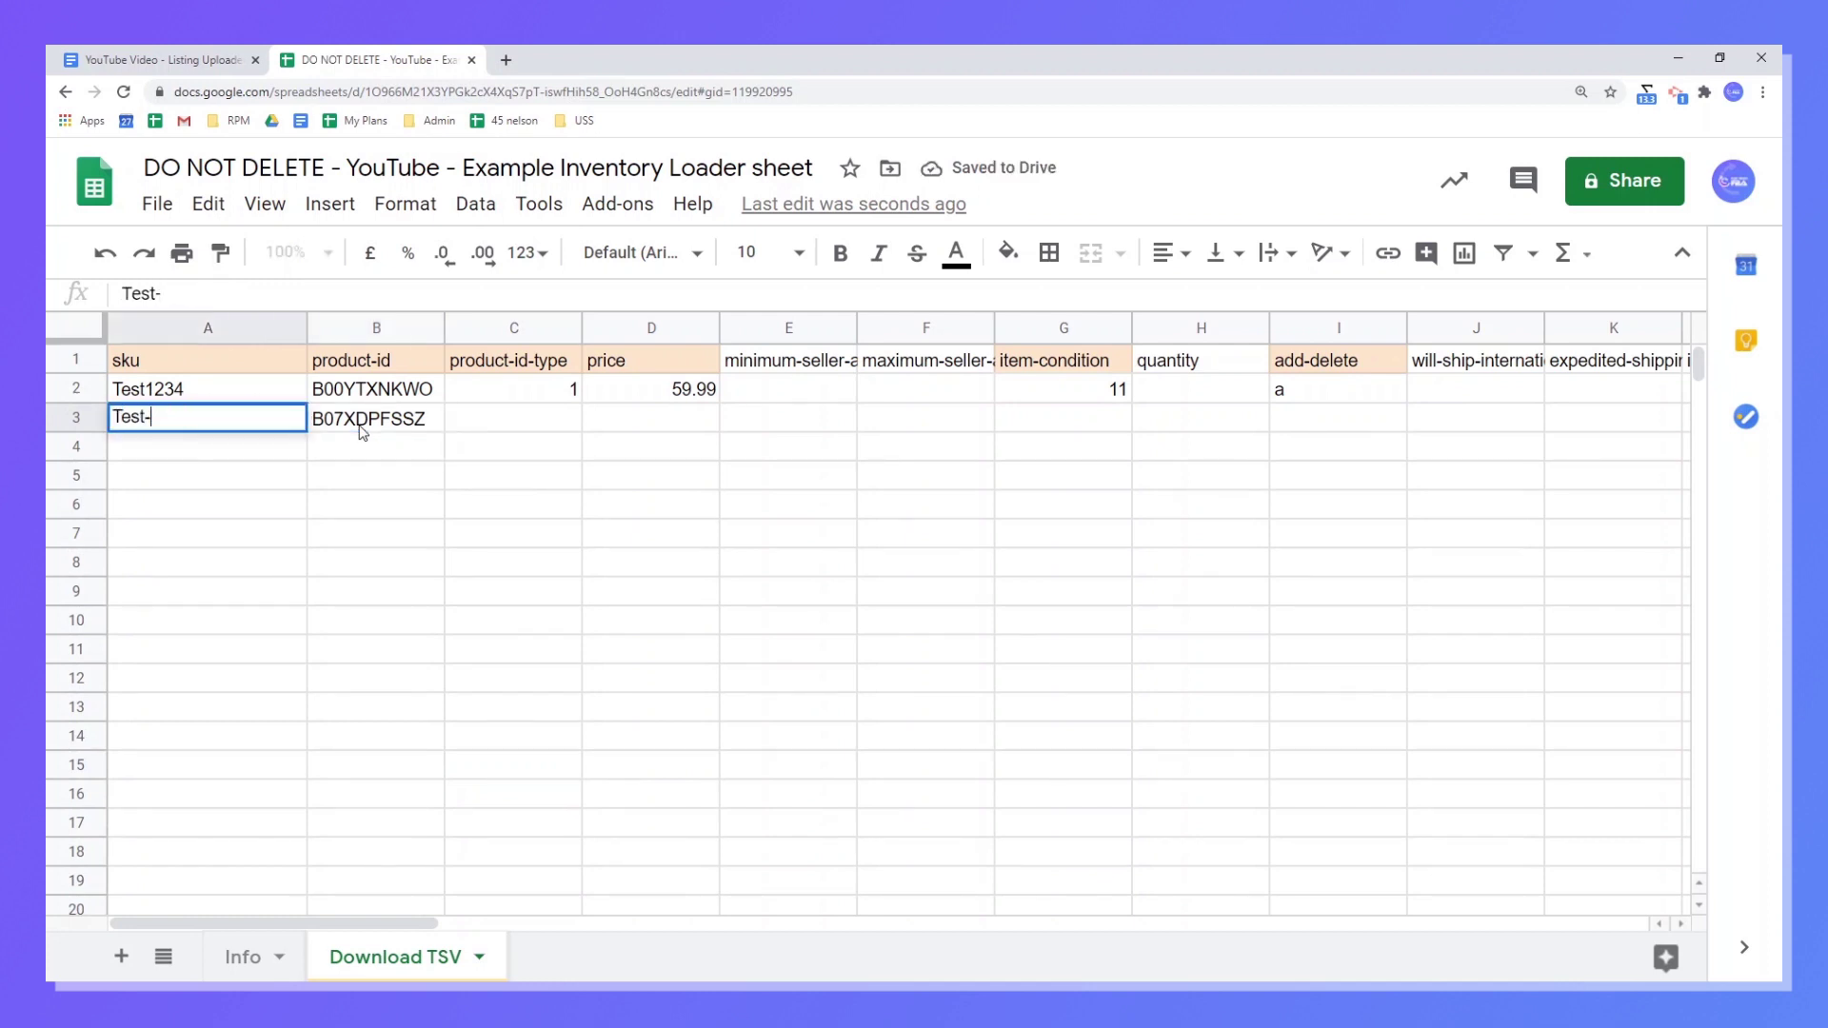
key(ctrl+v)
key(Return)
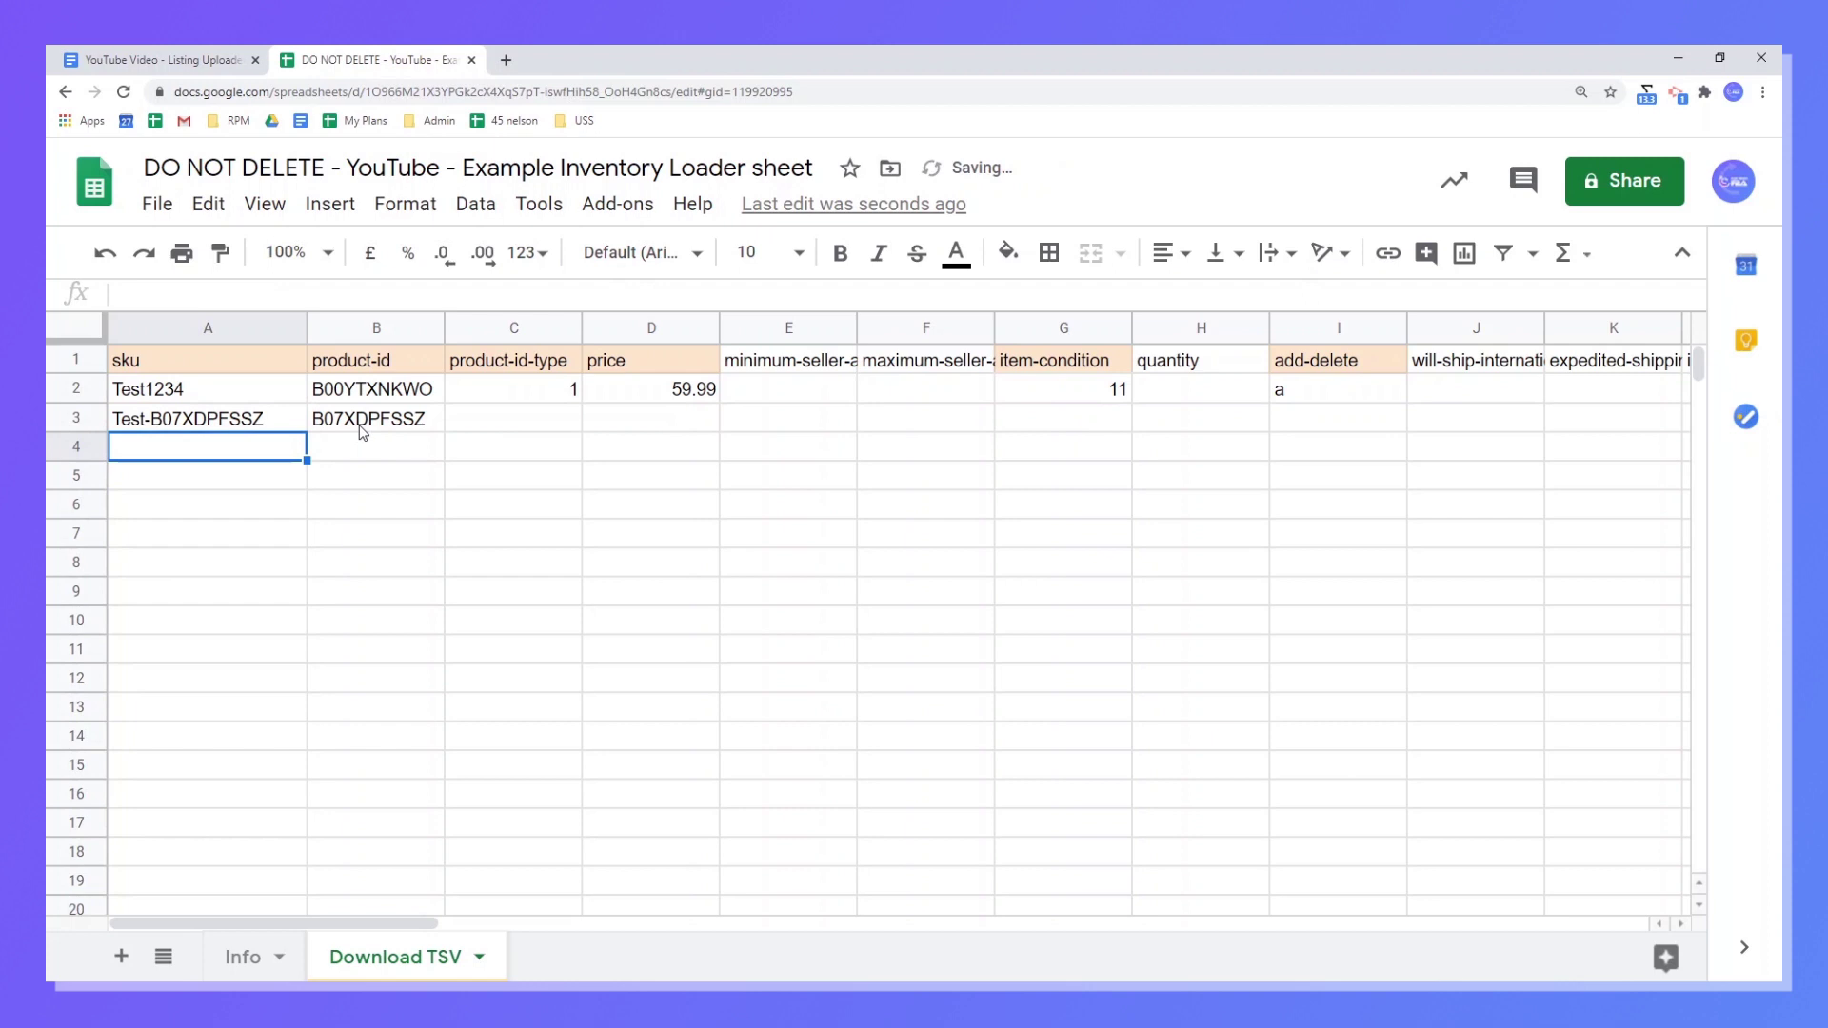
Set product-id-type 1 and price 100 in row 3.
key(Up)
key(Right)
key(Right)
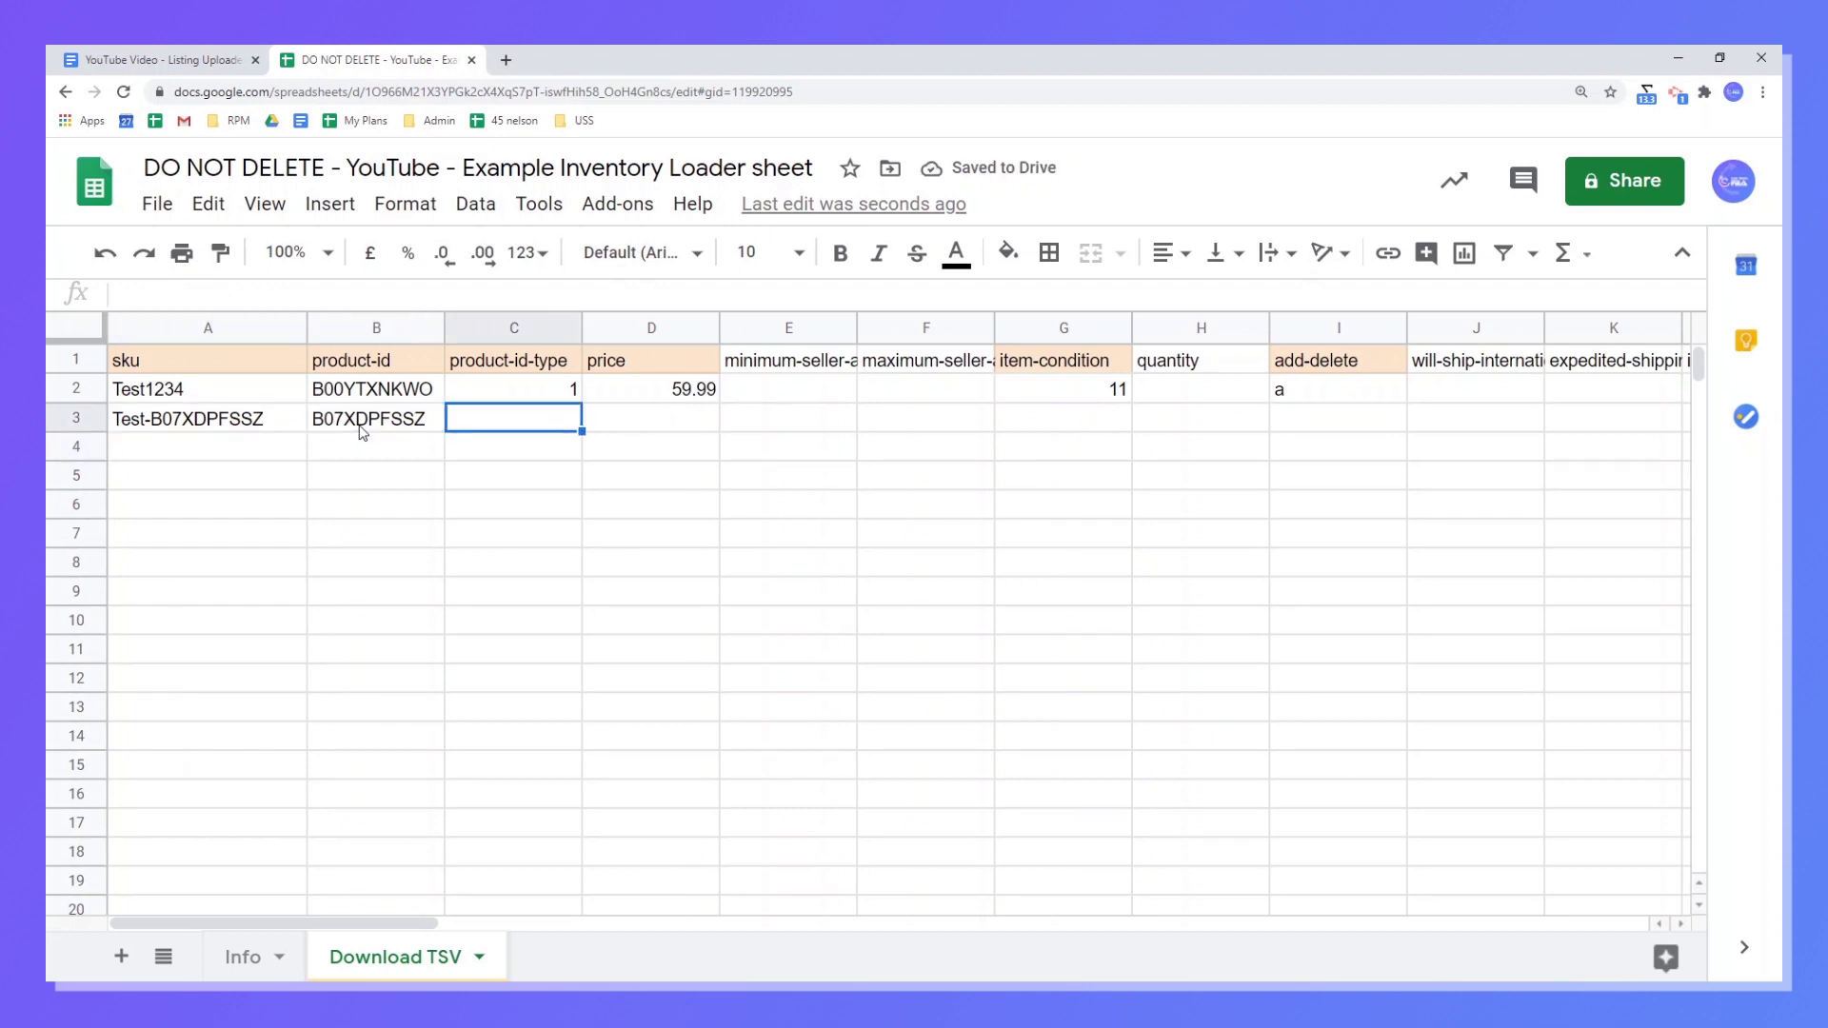
text(1)
key(Return)
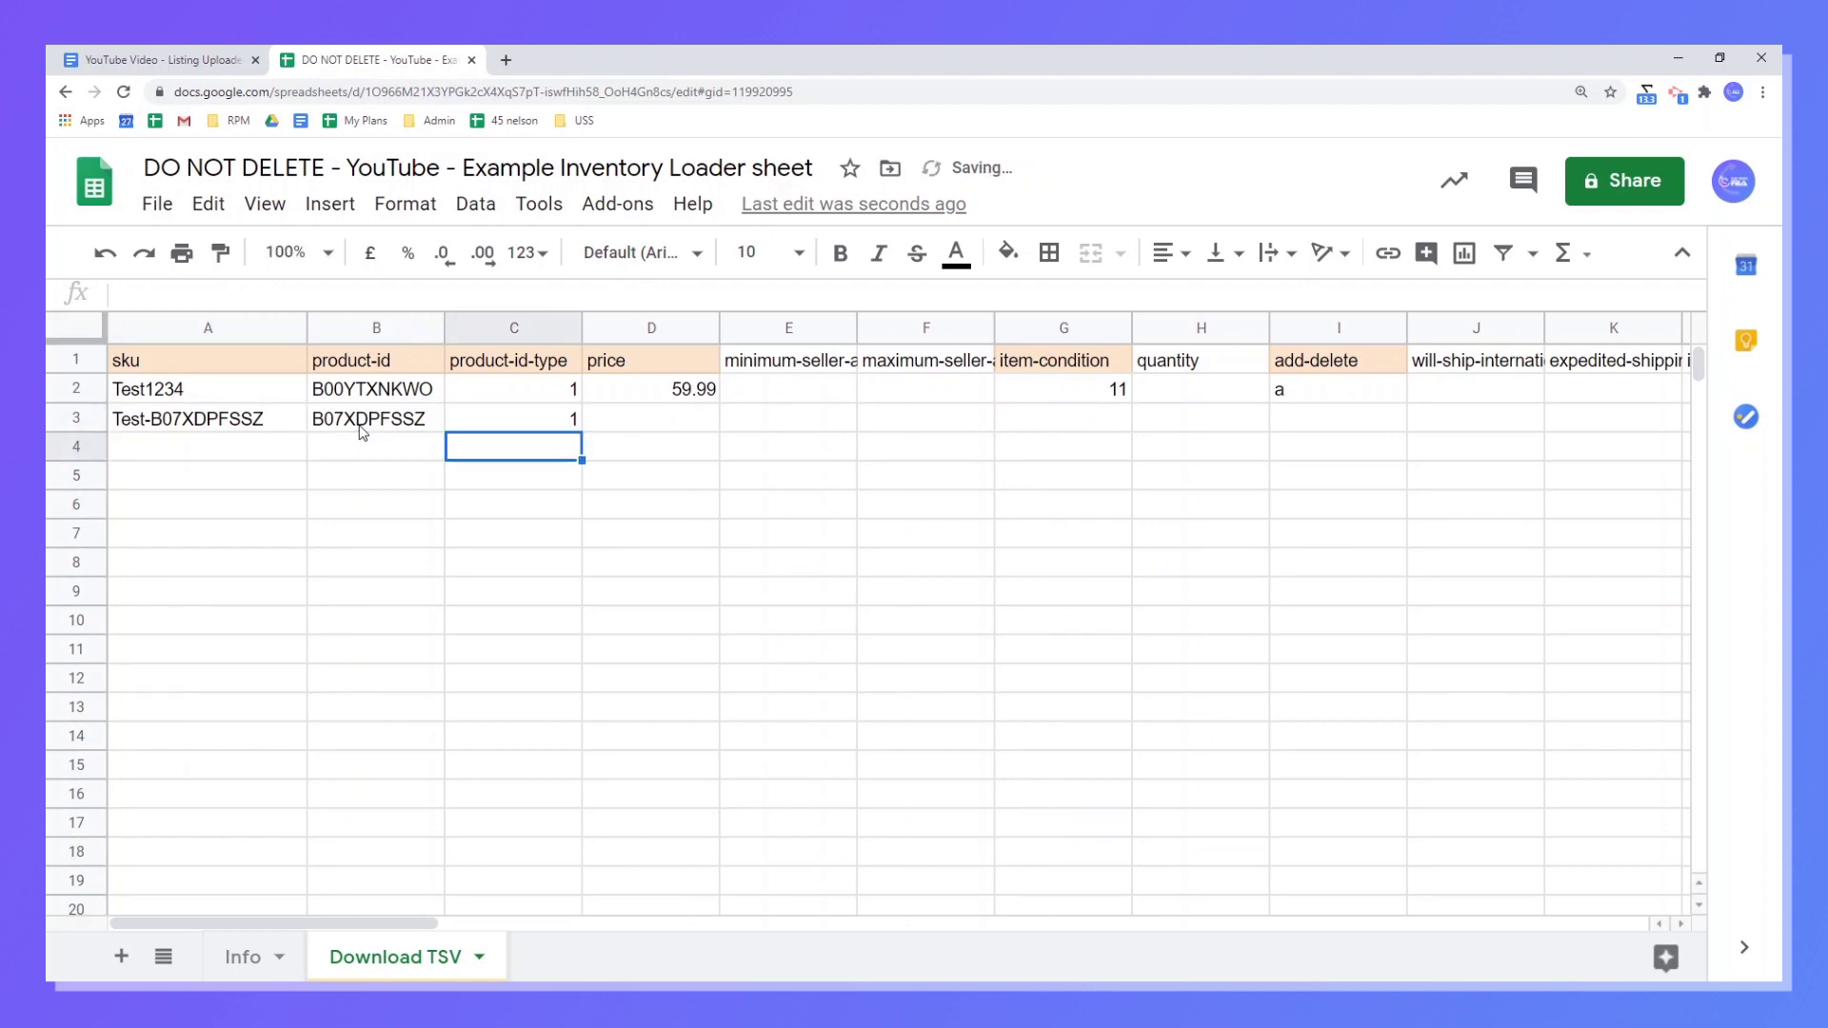
key(Up)
key(Right)
text(10)
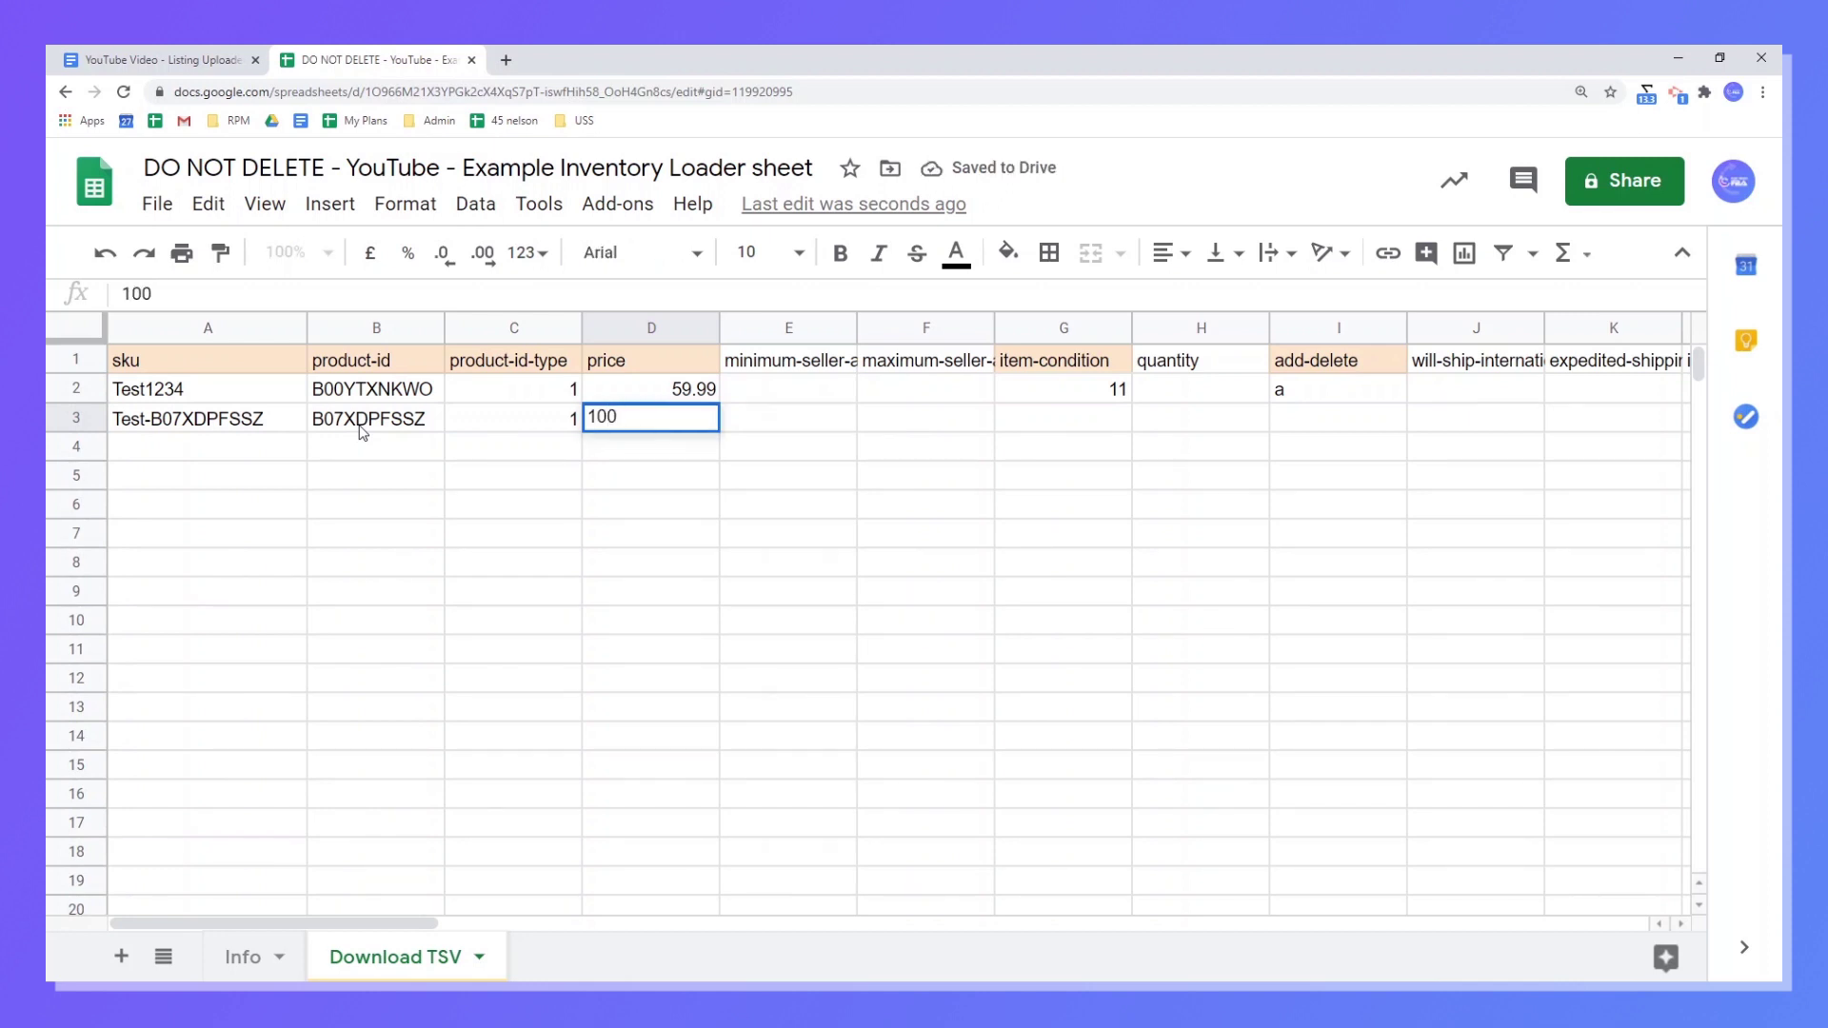
key(Return)
Enter item-condition 11 and add-delete a in row 3.
key(Up)
key(Right)
key(Right)
key(Right)
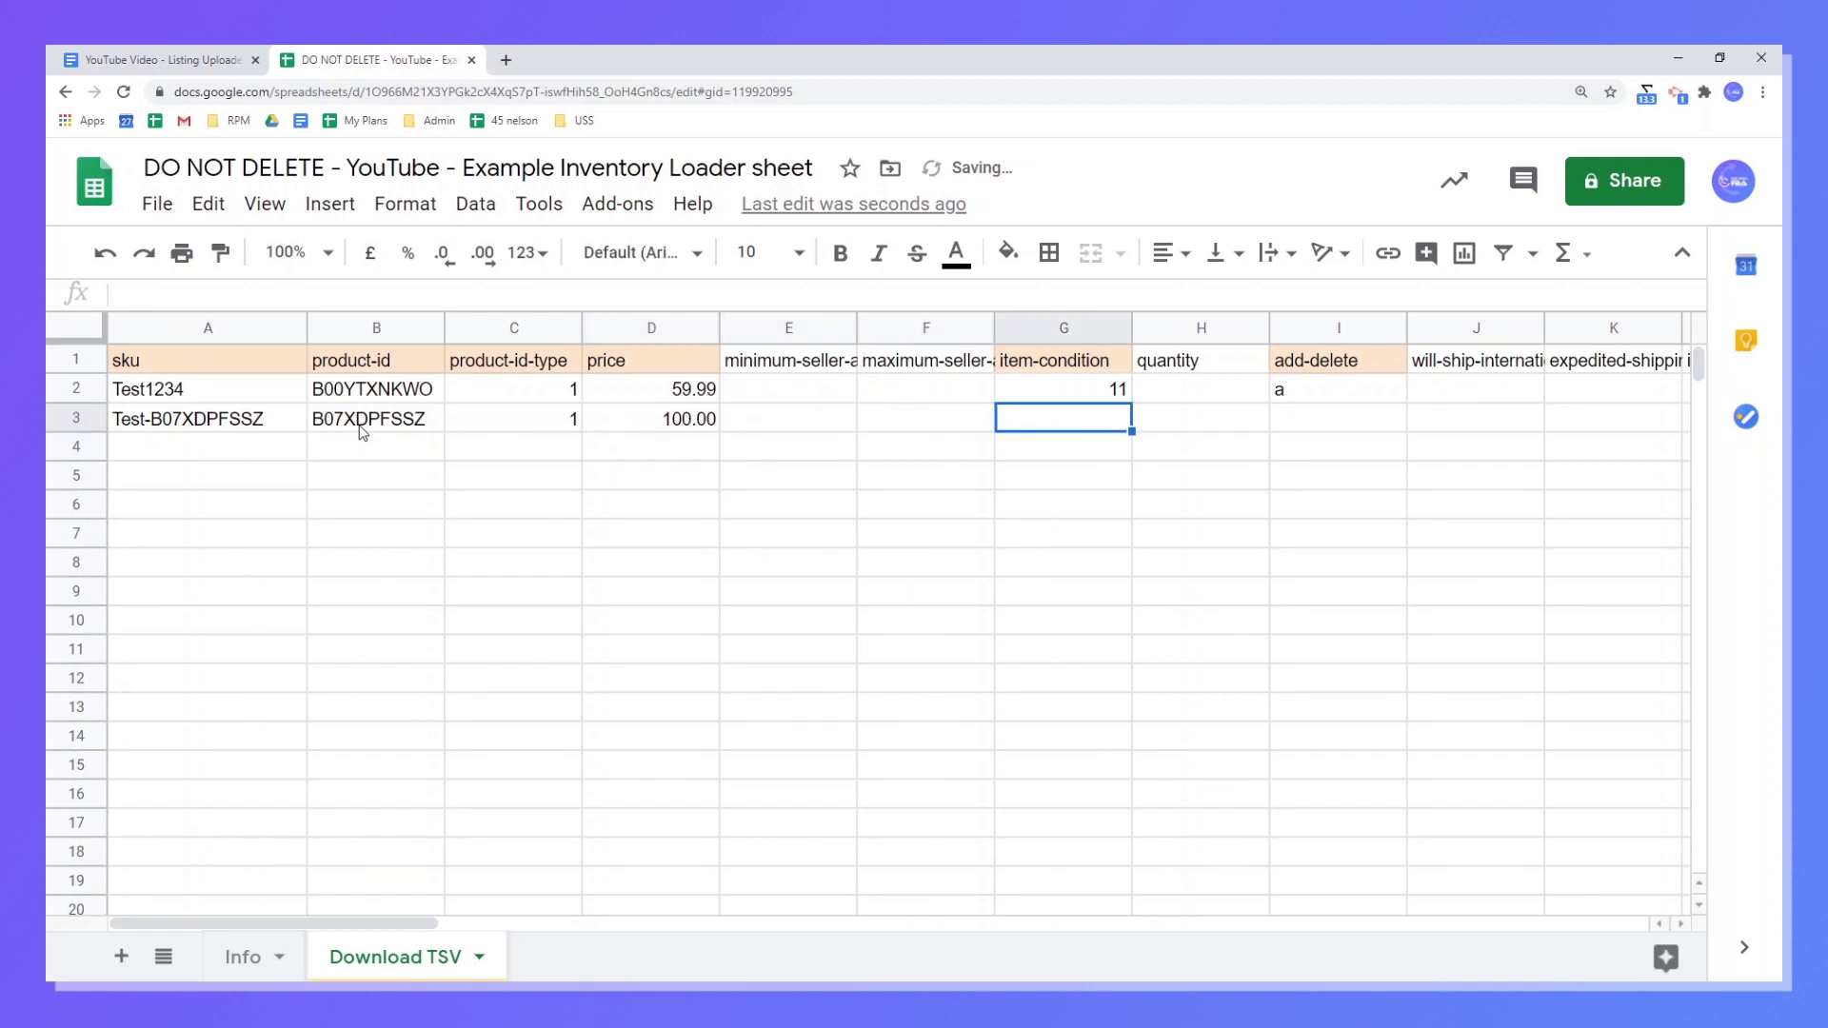
text(11)
key(Return)
key(Up)
key(Right)
key(Right)
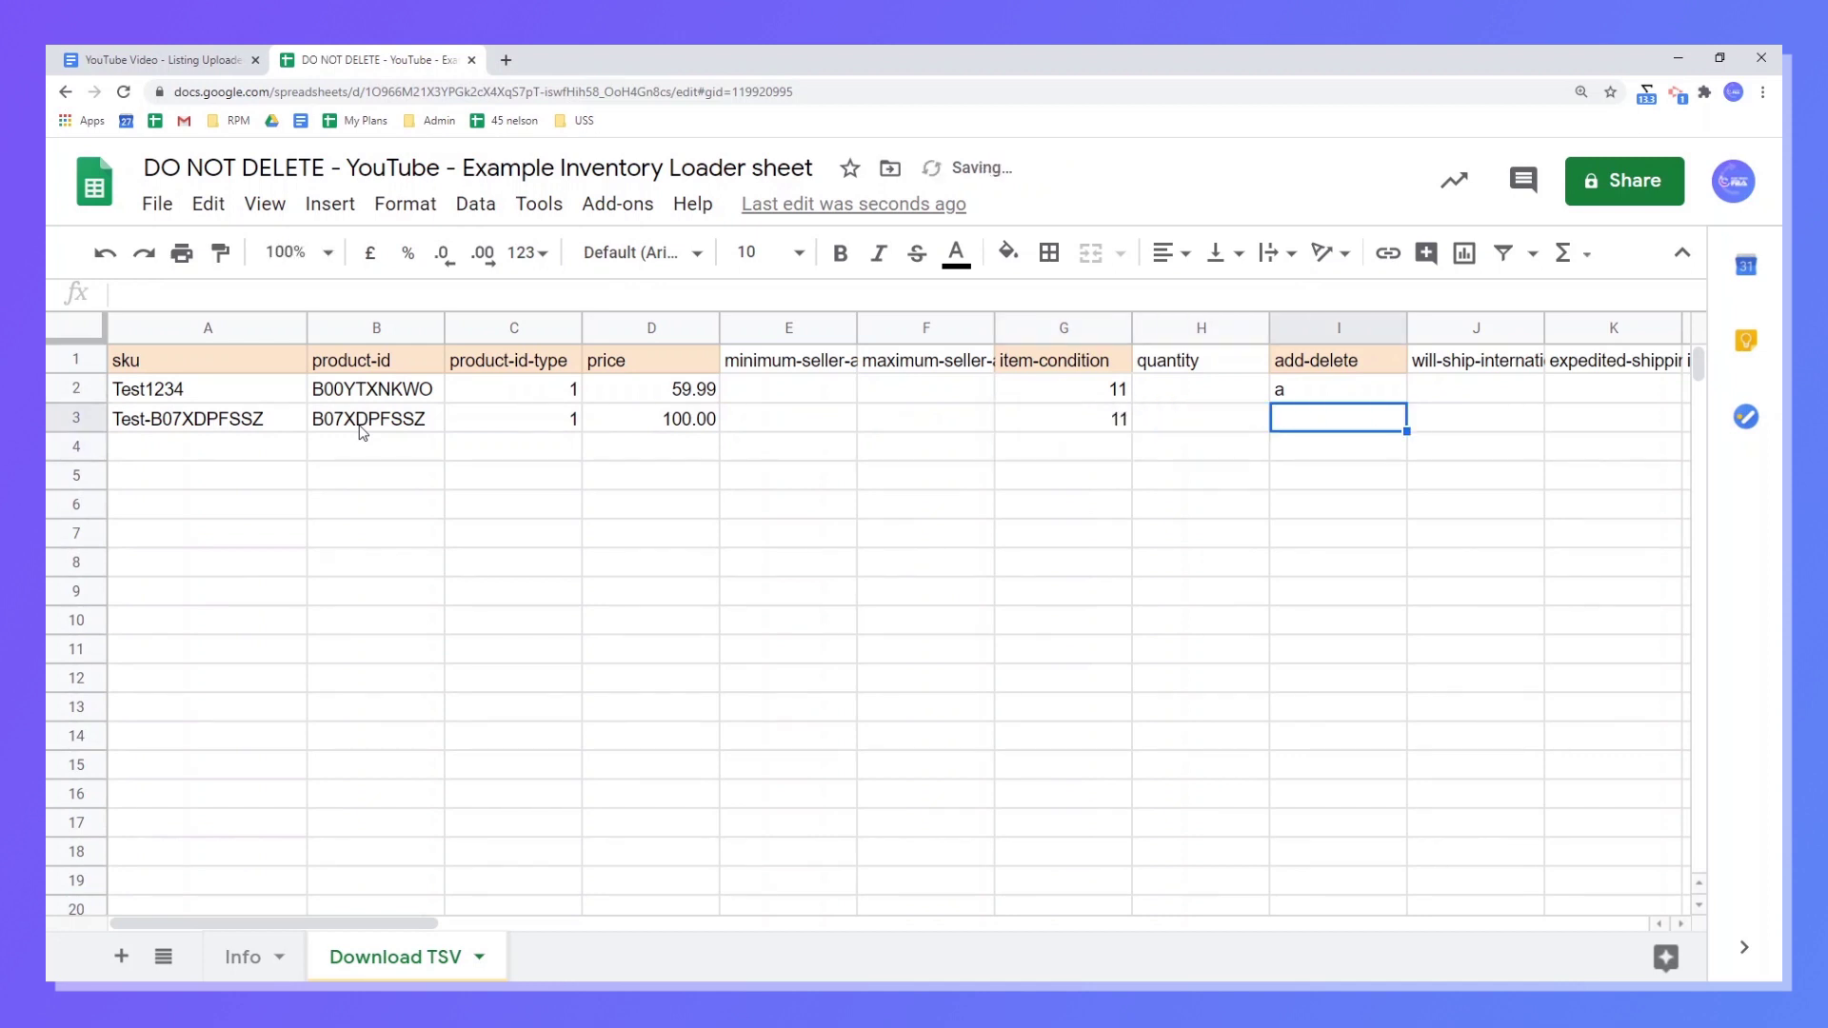
text(a)
key(Tab)
key(Right)
key(Right)
key(Right)
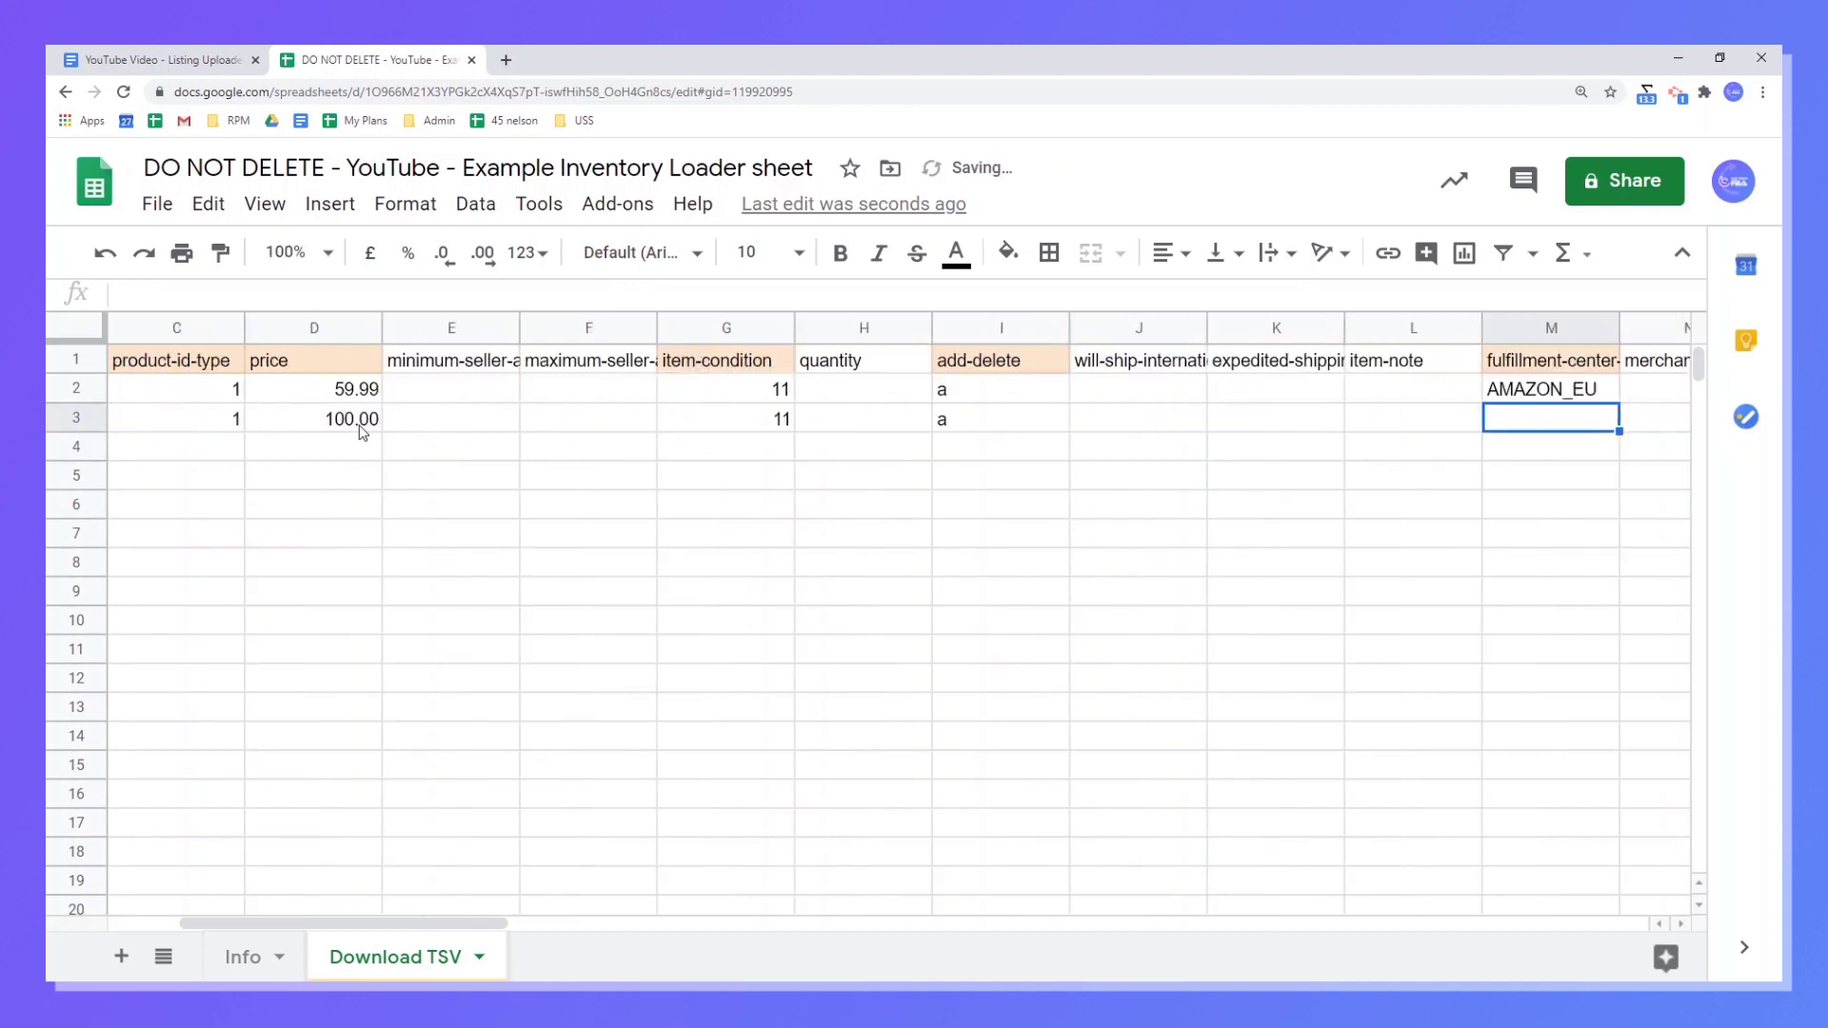
Copy AMAZON_EU from row 2 into row 3's fulfillment-center cell.
key(Up)
key(ctrl+c)
key(Down)
key(ctrl+v)
key(Right)
key(Right)
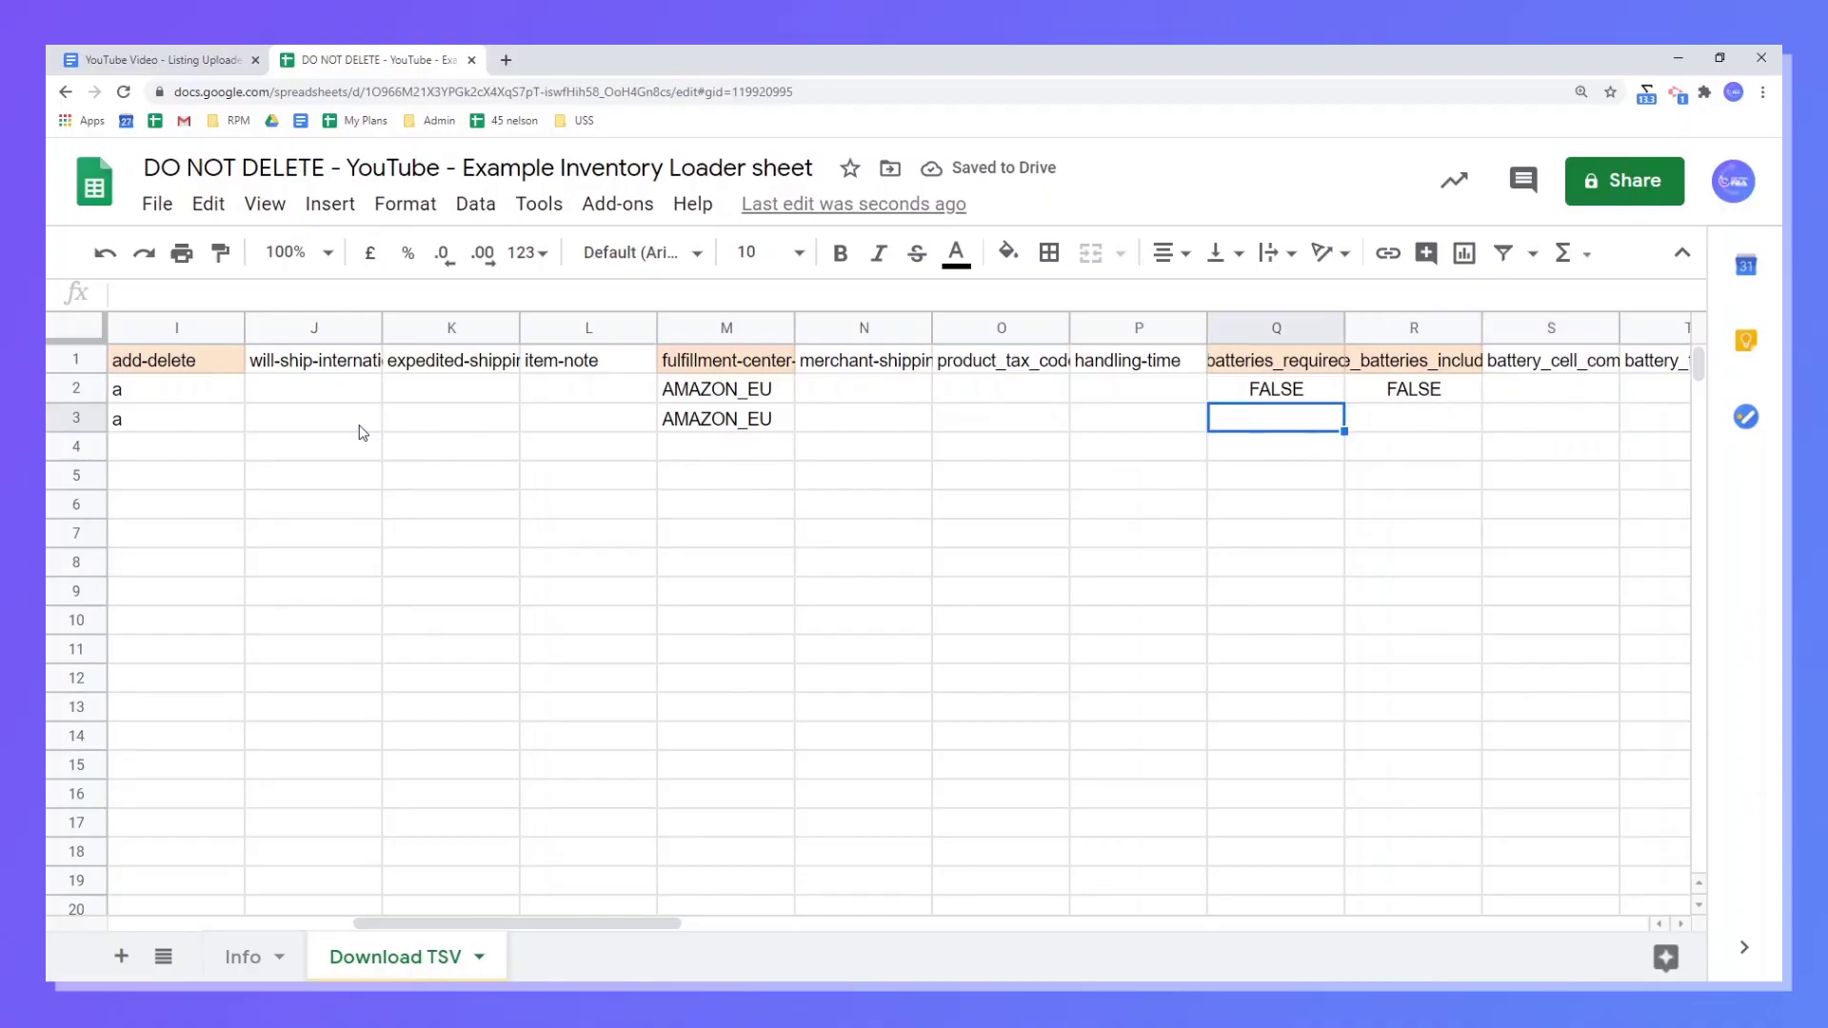
Copy the two FALSE battery values from row 2 into row 3.
key(Up)
key(shift+Right)
key(ctrl+c)
key(Down)
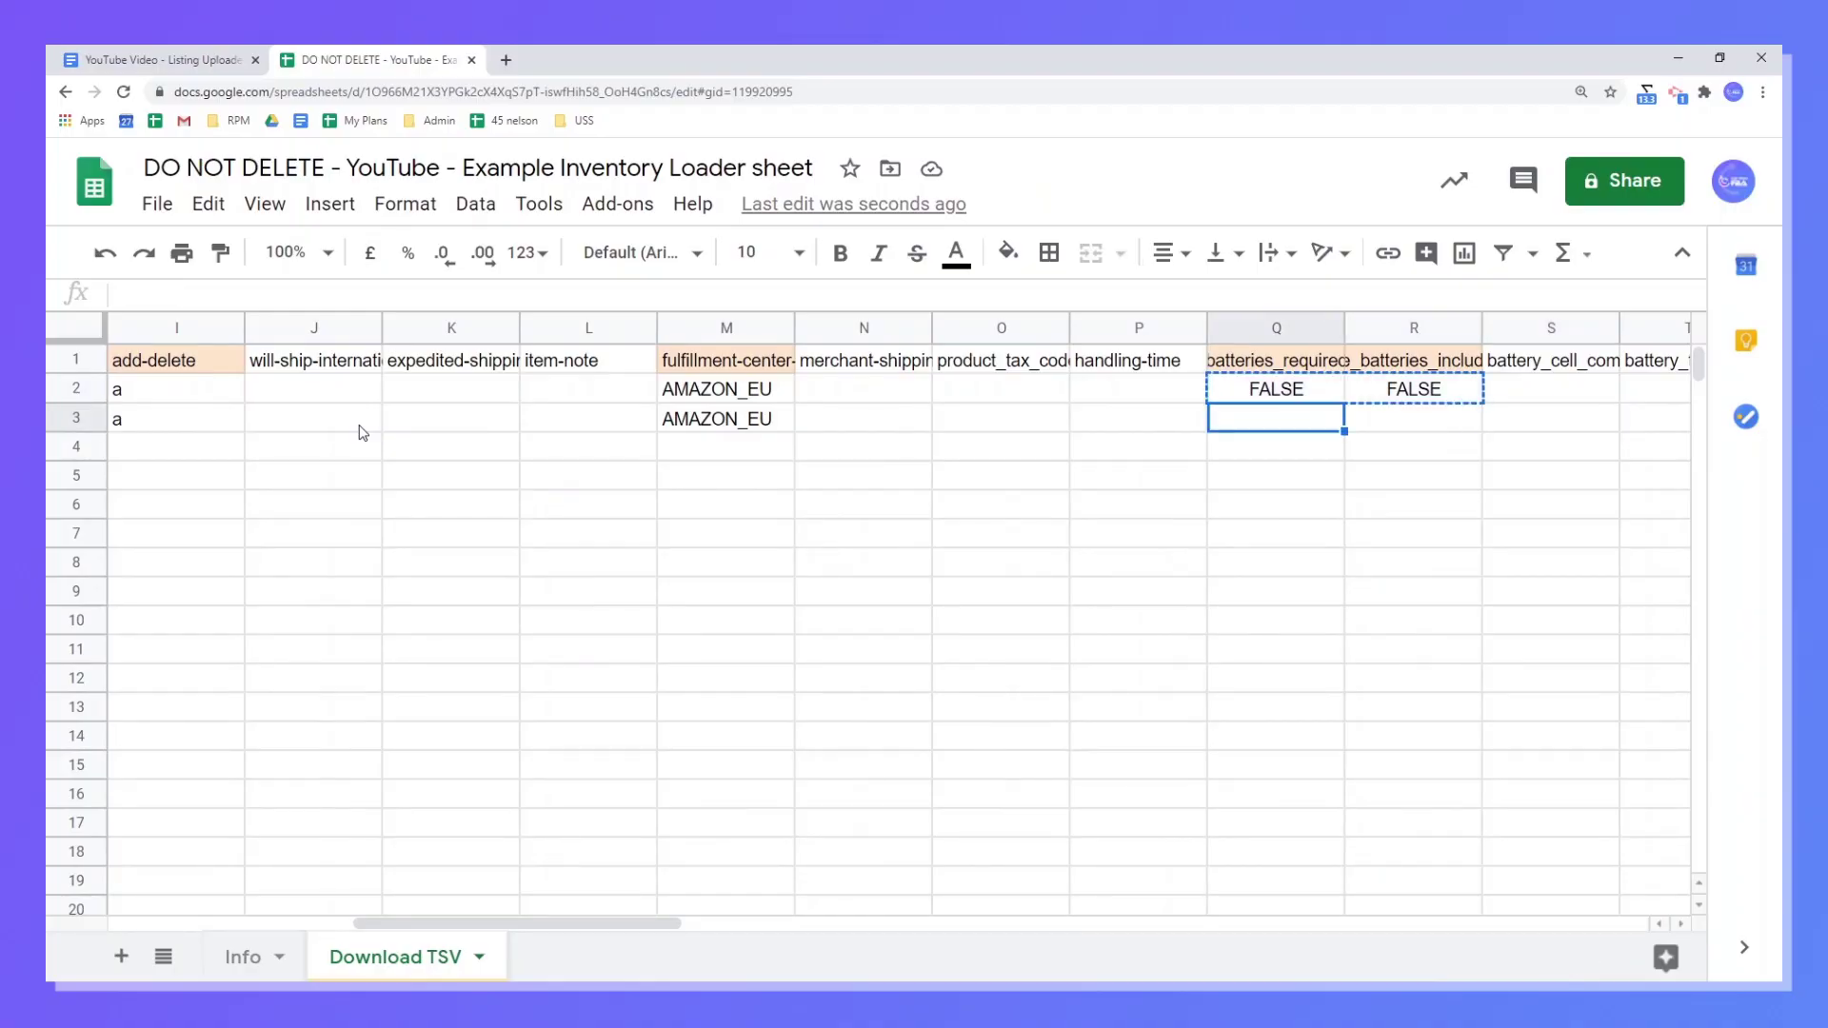
key(ctrl+v)
Copy Not Applicable from AE2 into AE3.
key(Right)
key(Right)
key(Right)
key(Right)
key(Right)
key(Right)
key(Right)
key(Right)
key(Right)
key(Right)
key(Right)
key(Right)
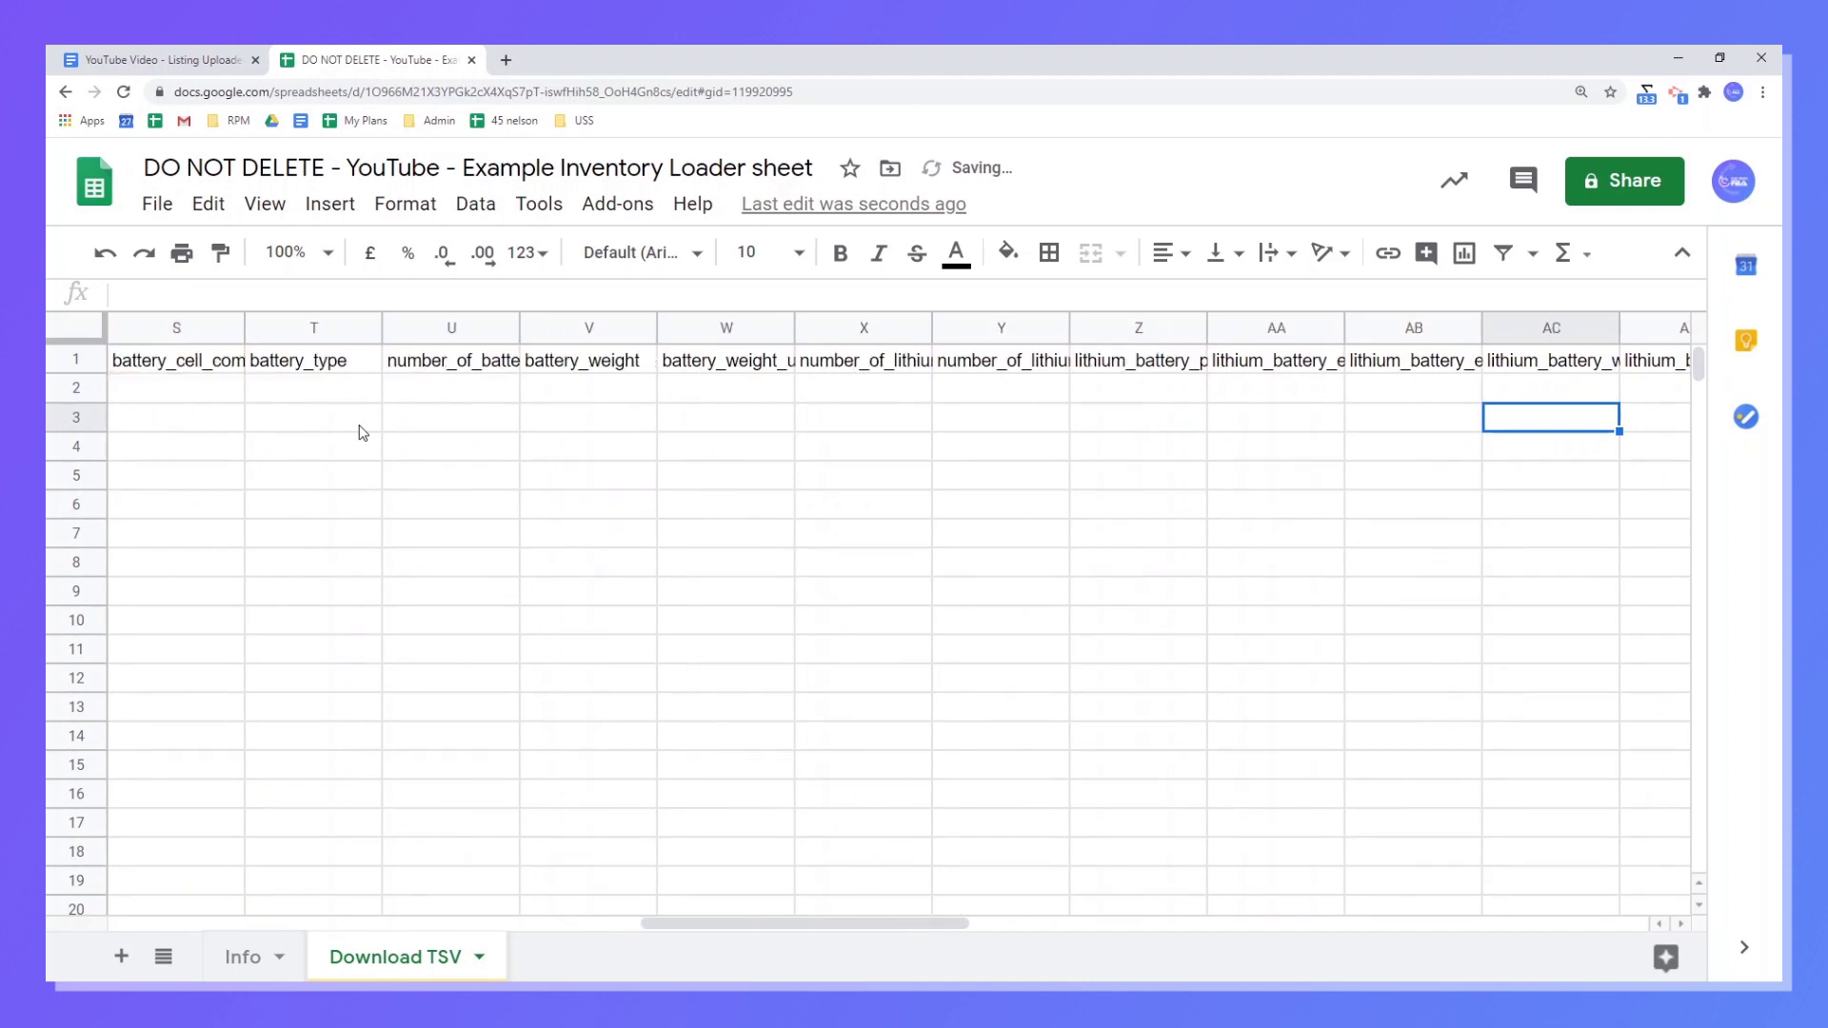
key(Right)
key(Right)
key(Right)
key(Up)
key(Left)
key(ctrl+c)
key(Down)
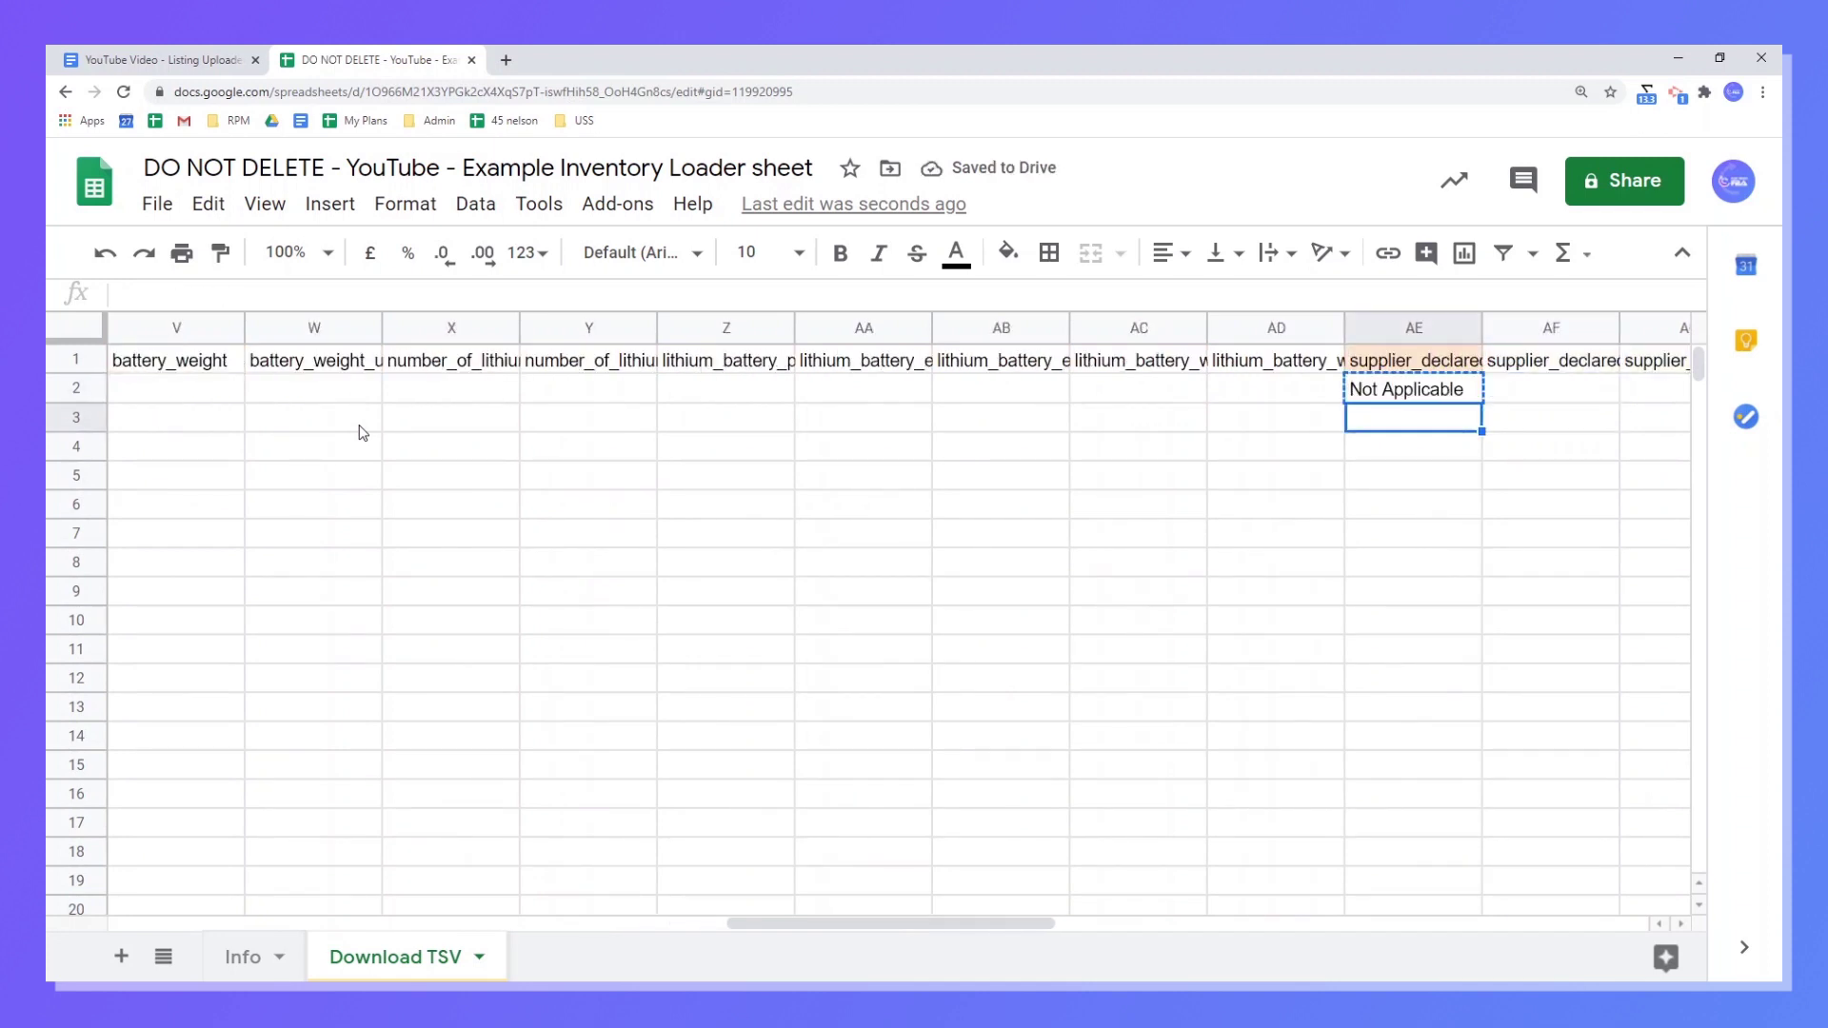
key(ctrl+v)
Review the remaining columns of row 3 against the example row.
key(Up)
key(Down)
key(Right)
key(Right)
key(Right)
key(Right)
key(Right)
key(Right)
key(Right)
key(Right)
key(Right)
key(Right)
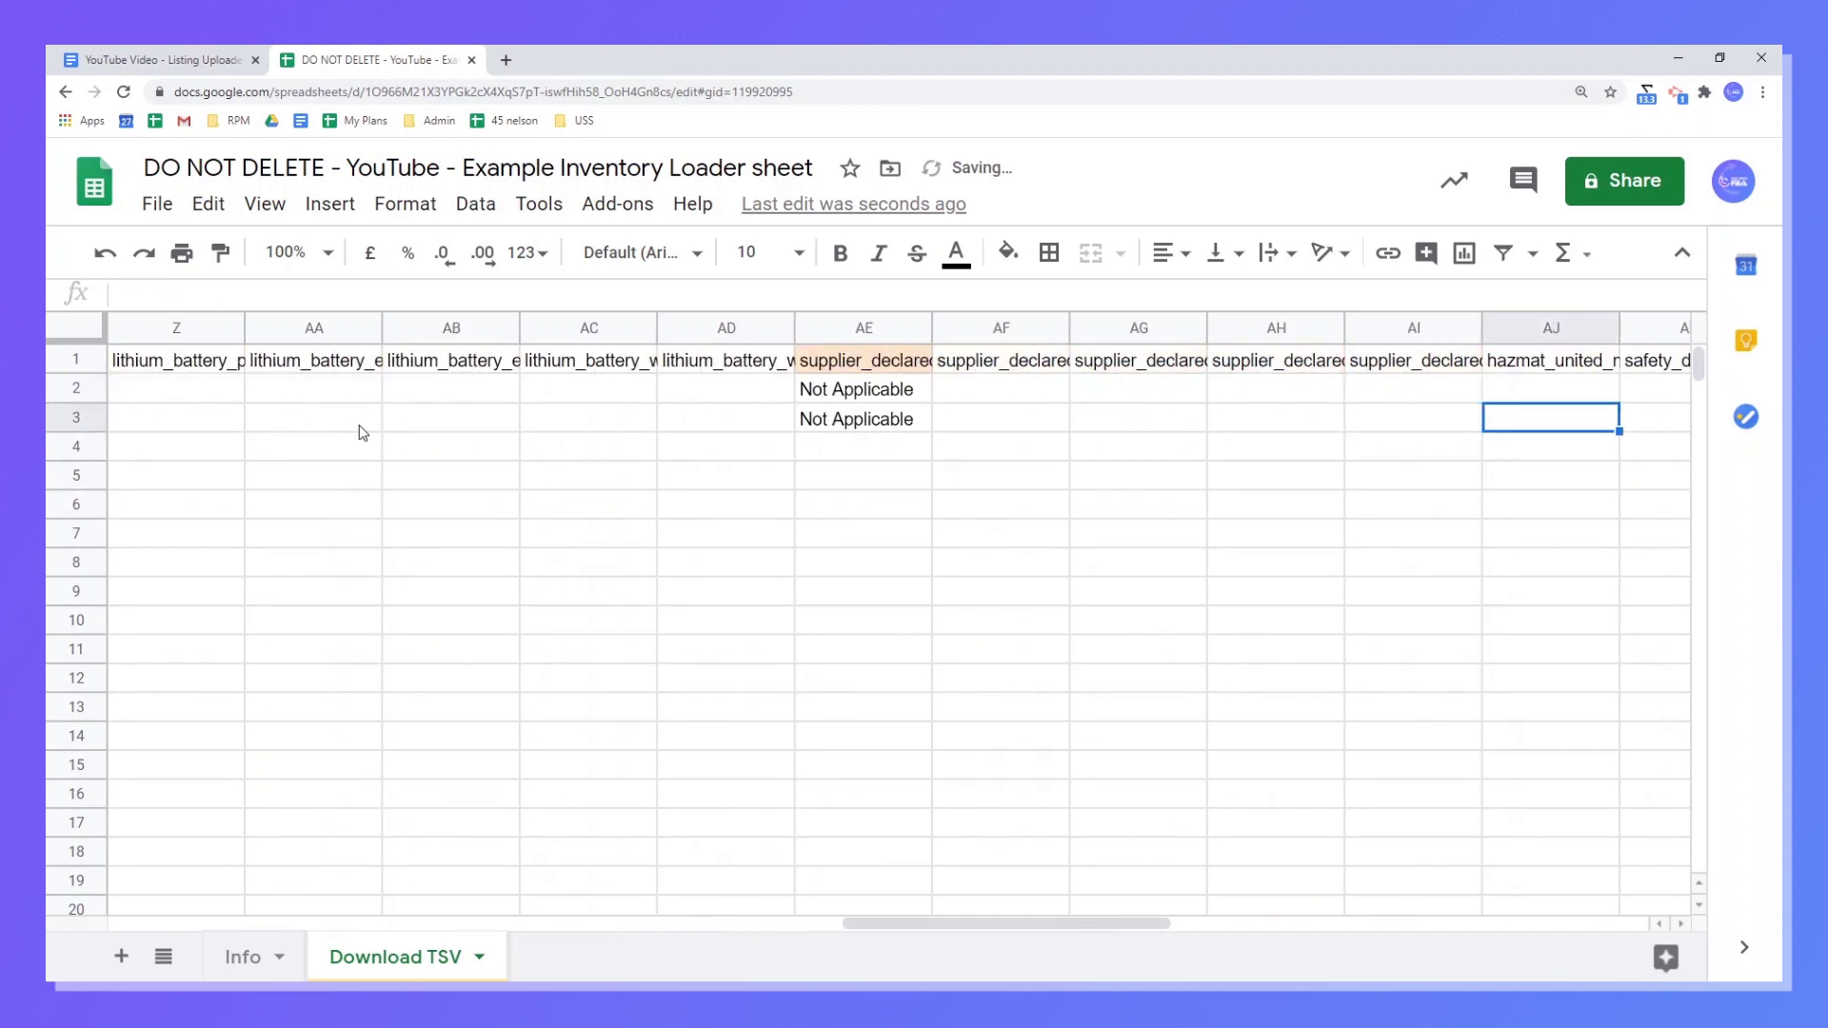
key(Right)
key(Right)
key(Right)
key(Right)
key(Right)
key(Right)
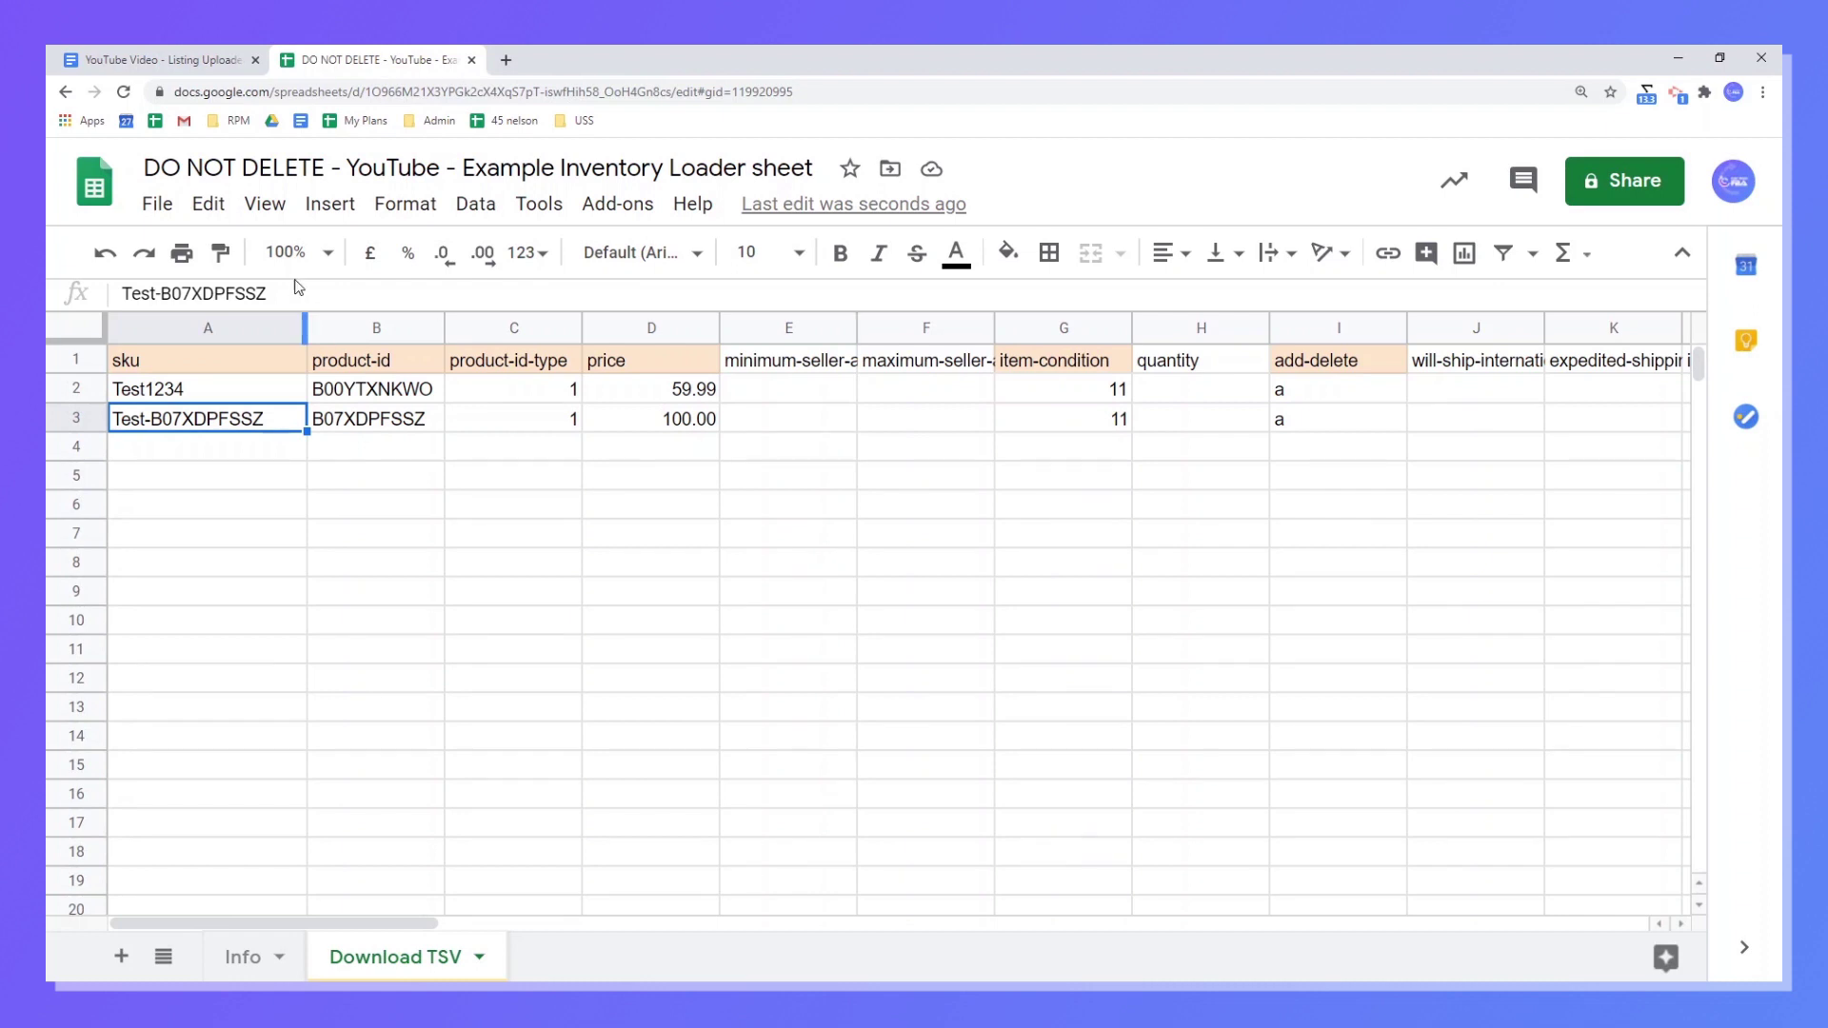
Download the current sheet as a tab-separated values (.tsv) file.
click(158, 205)
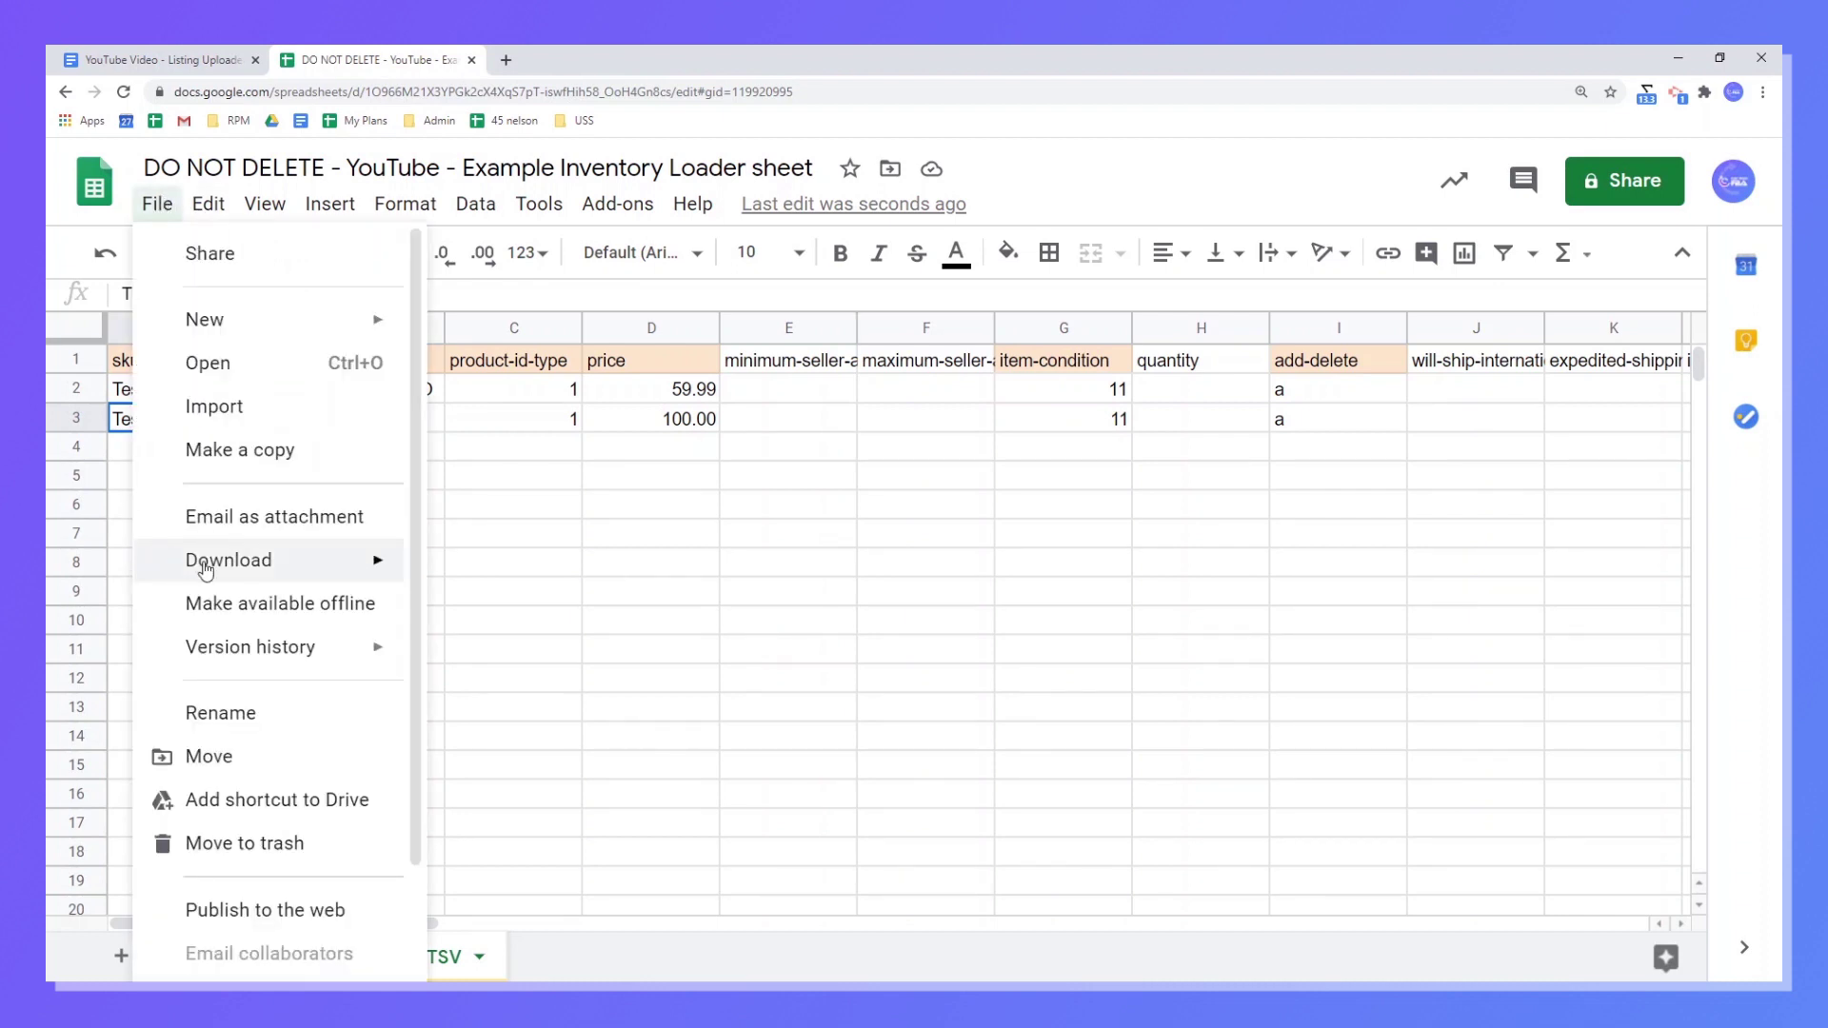
mouse_move(234, 562)
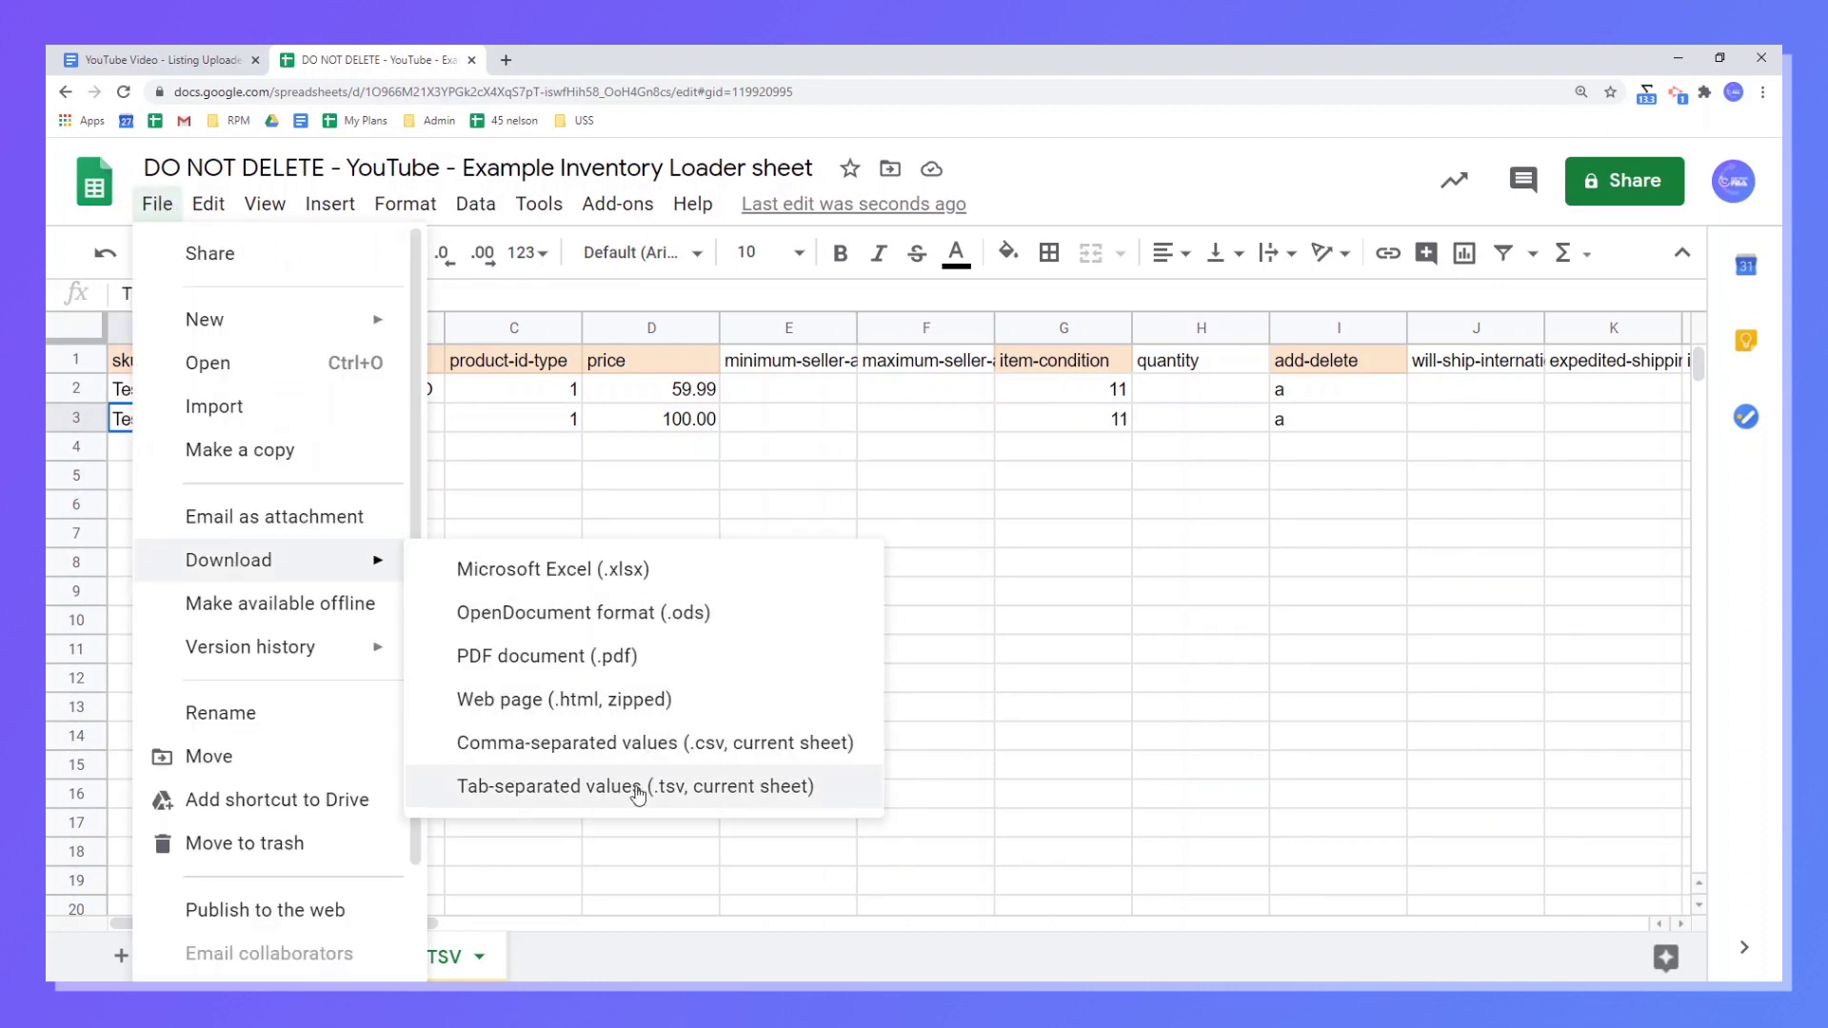
click(700, 783)
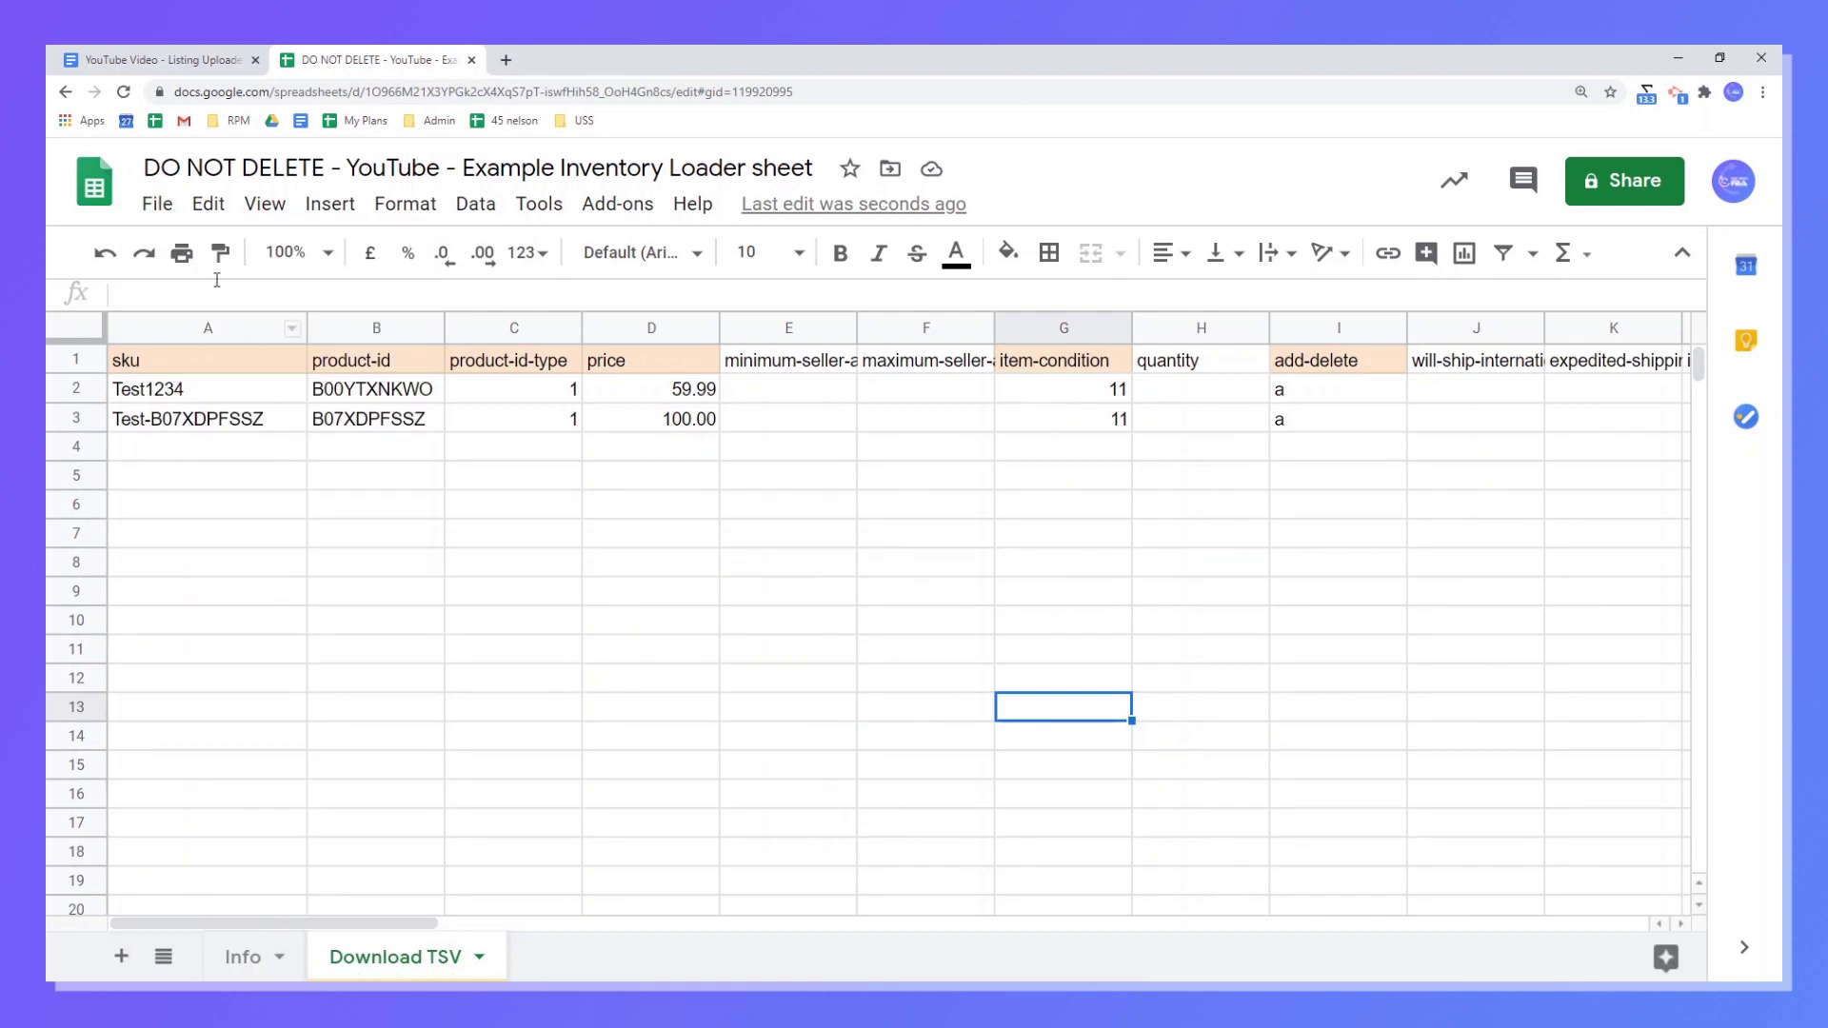
click(158, 204)
mouse_move(307, 558)
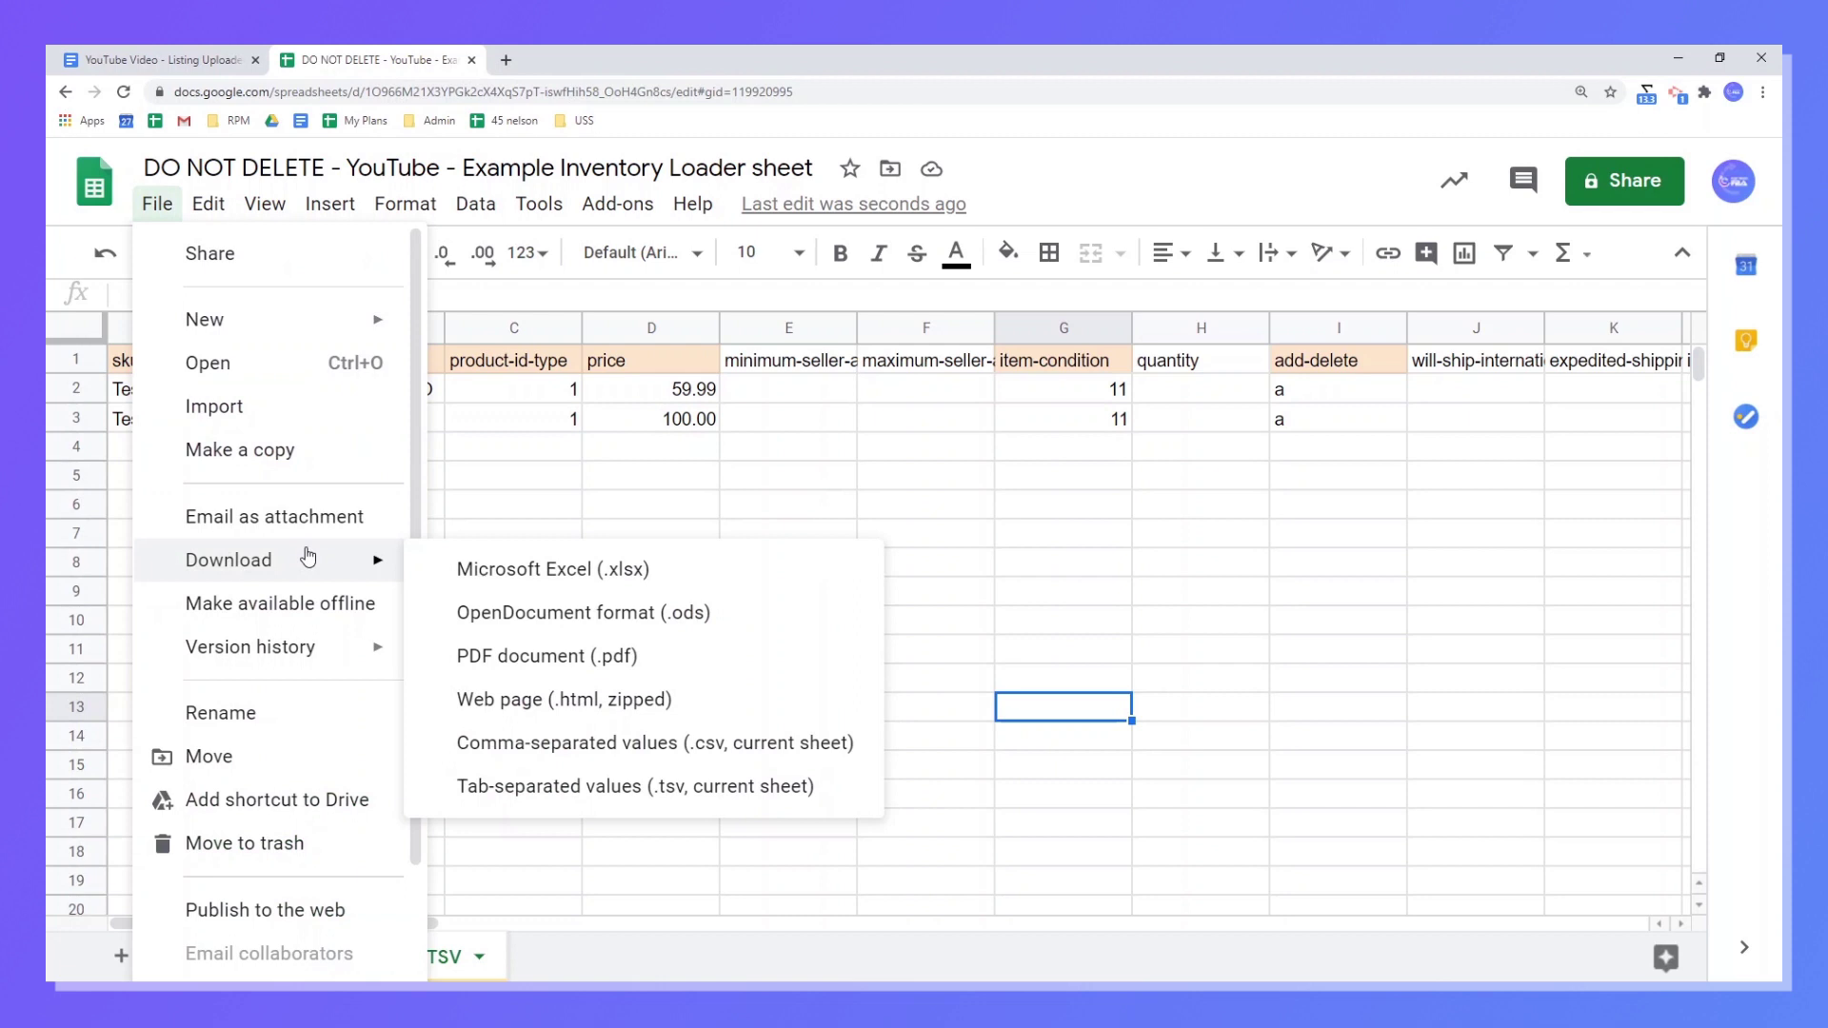
click(611, 785)
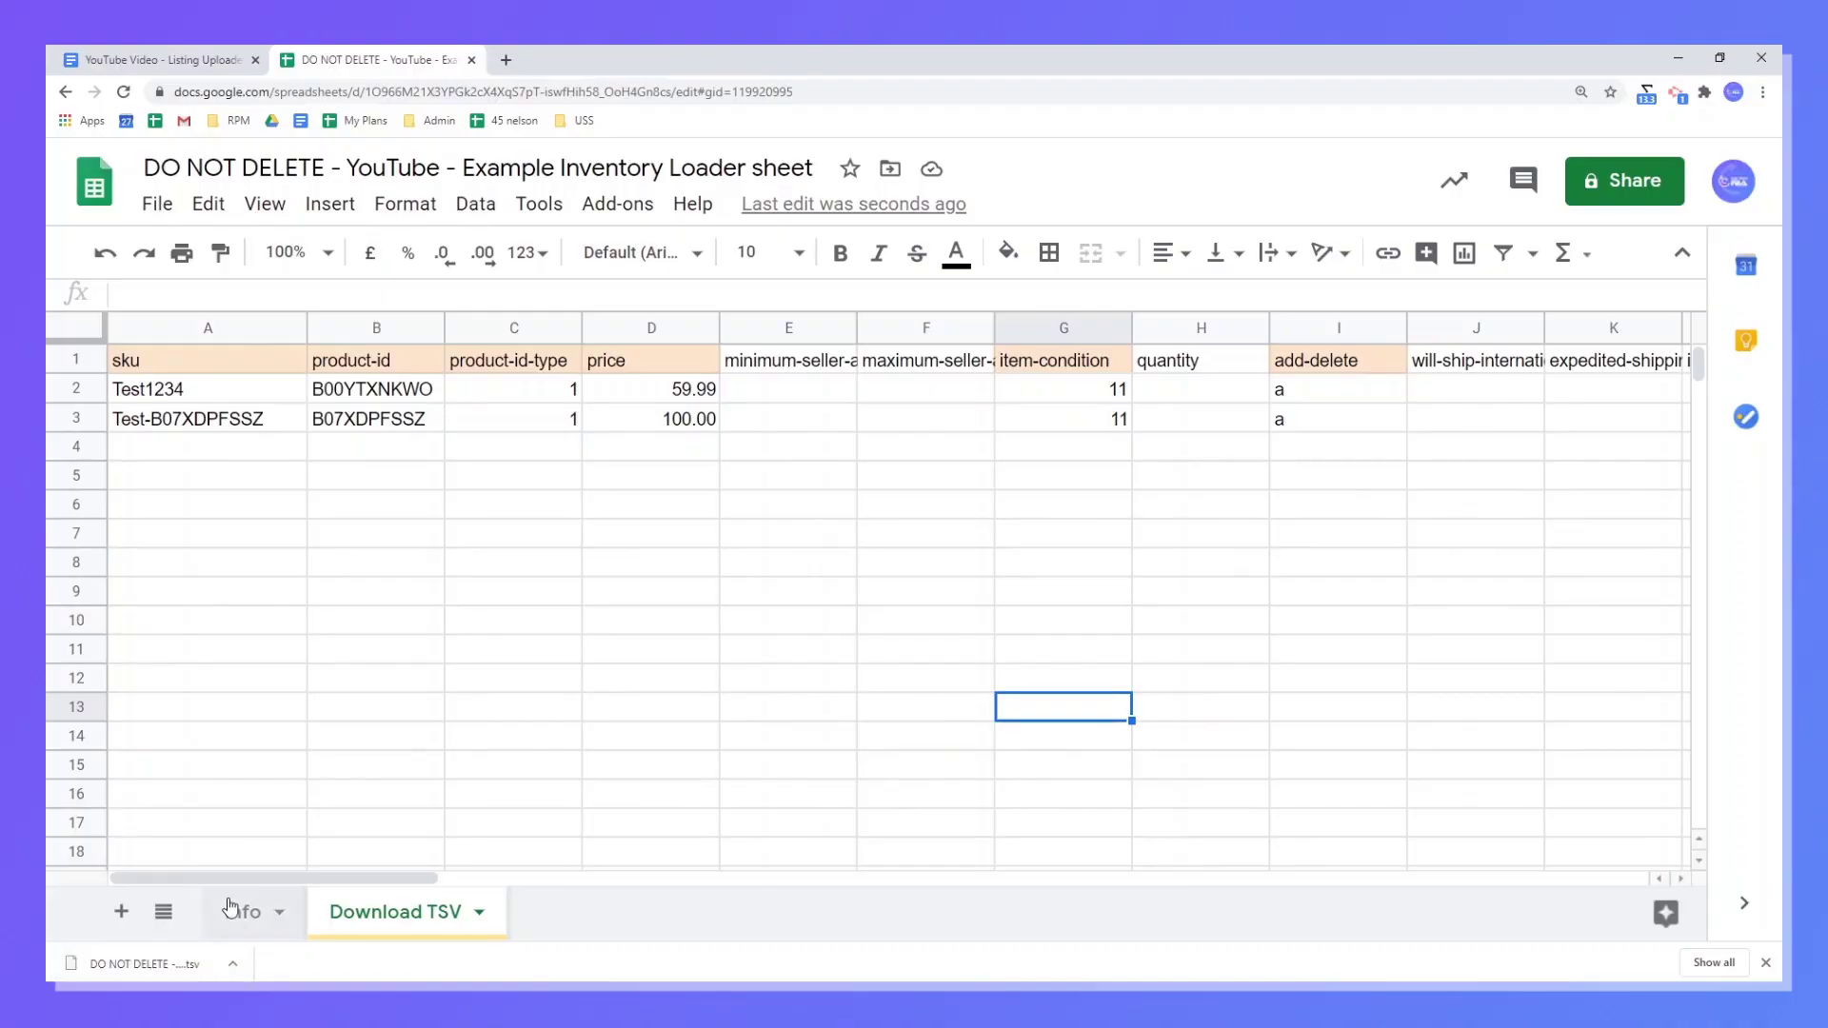
key(alt+Tab)
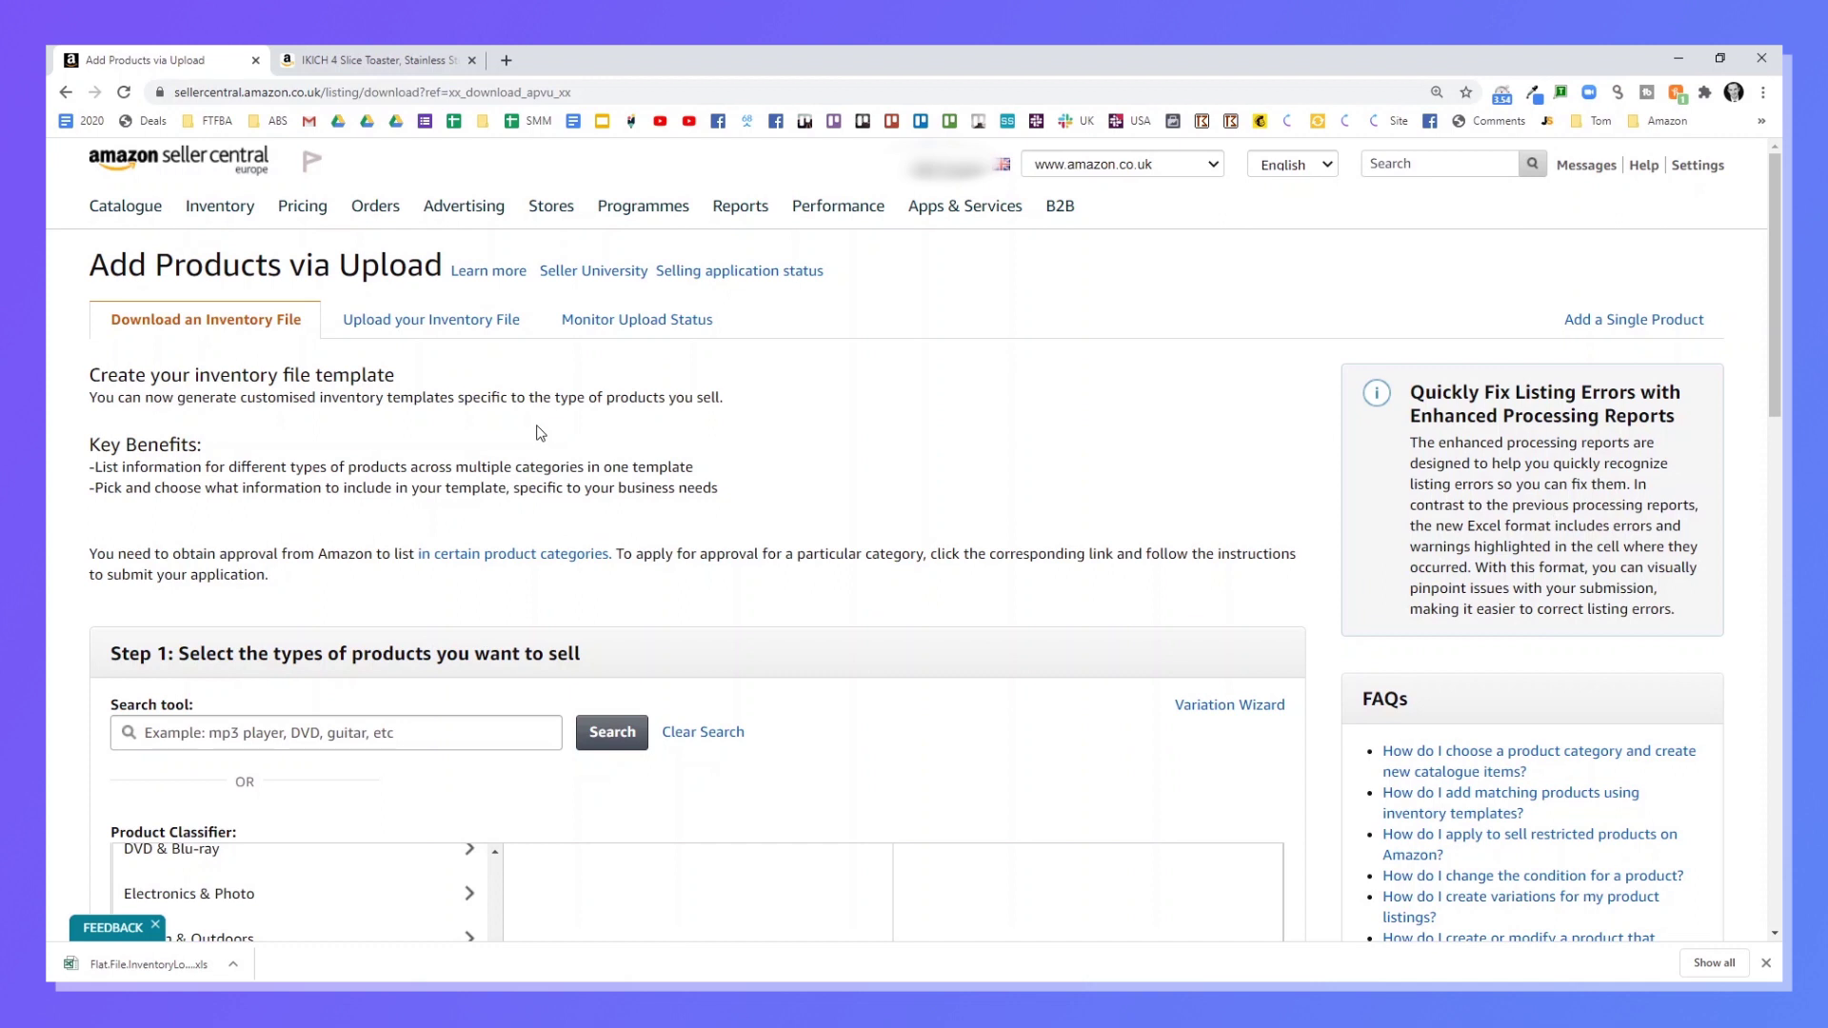
Open Add Products via Upload, switch to Upload your Inventory File, and scroll to Step 2.
mouse_move(219, 205)
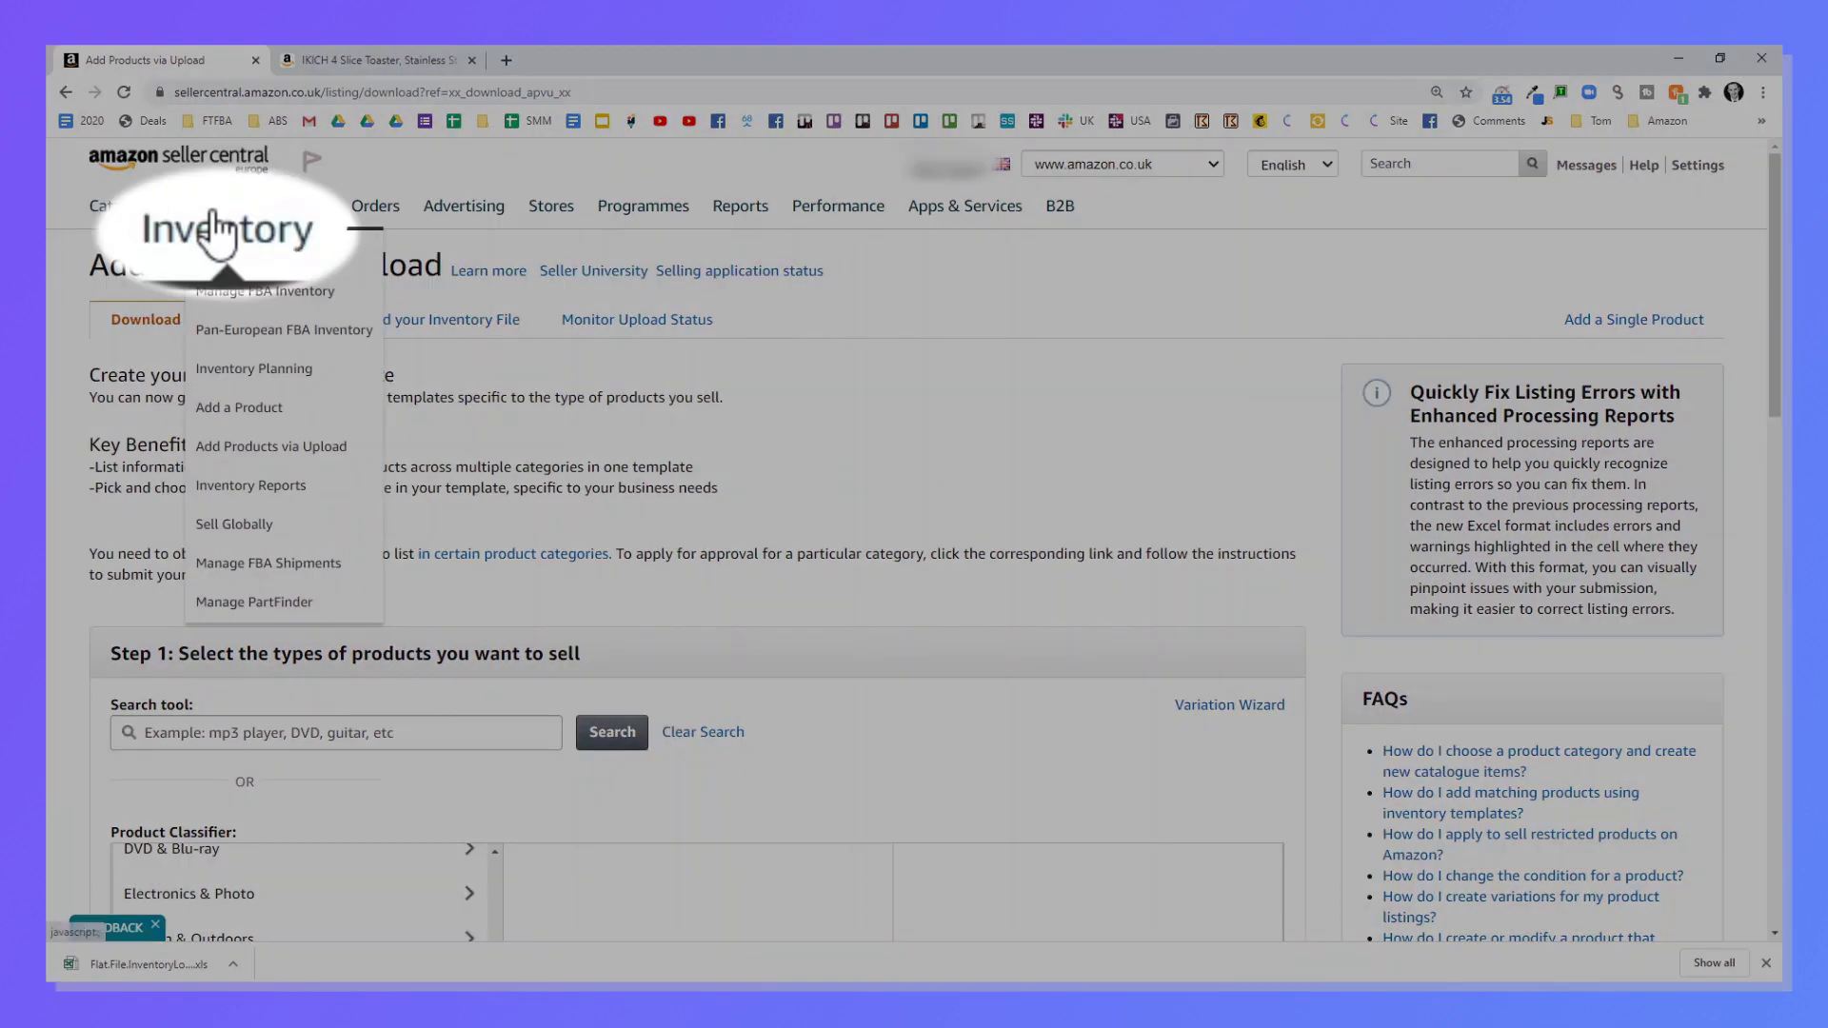
click(237, 448)
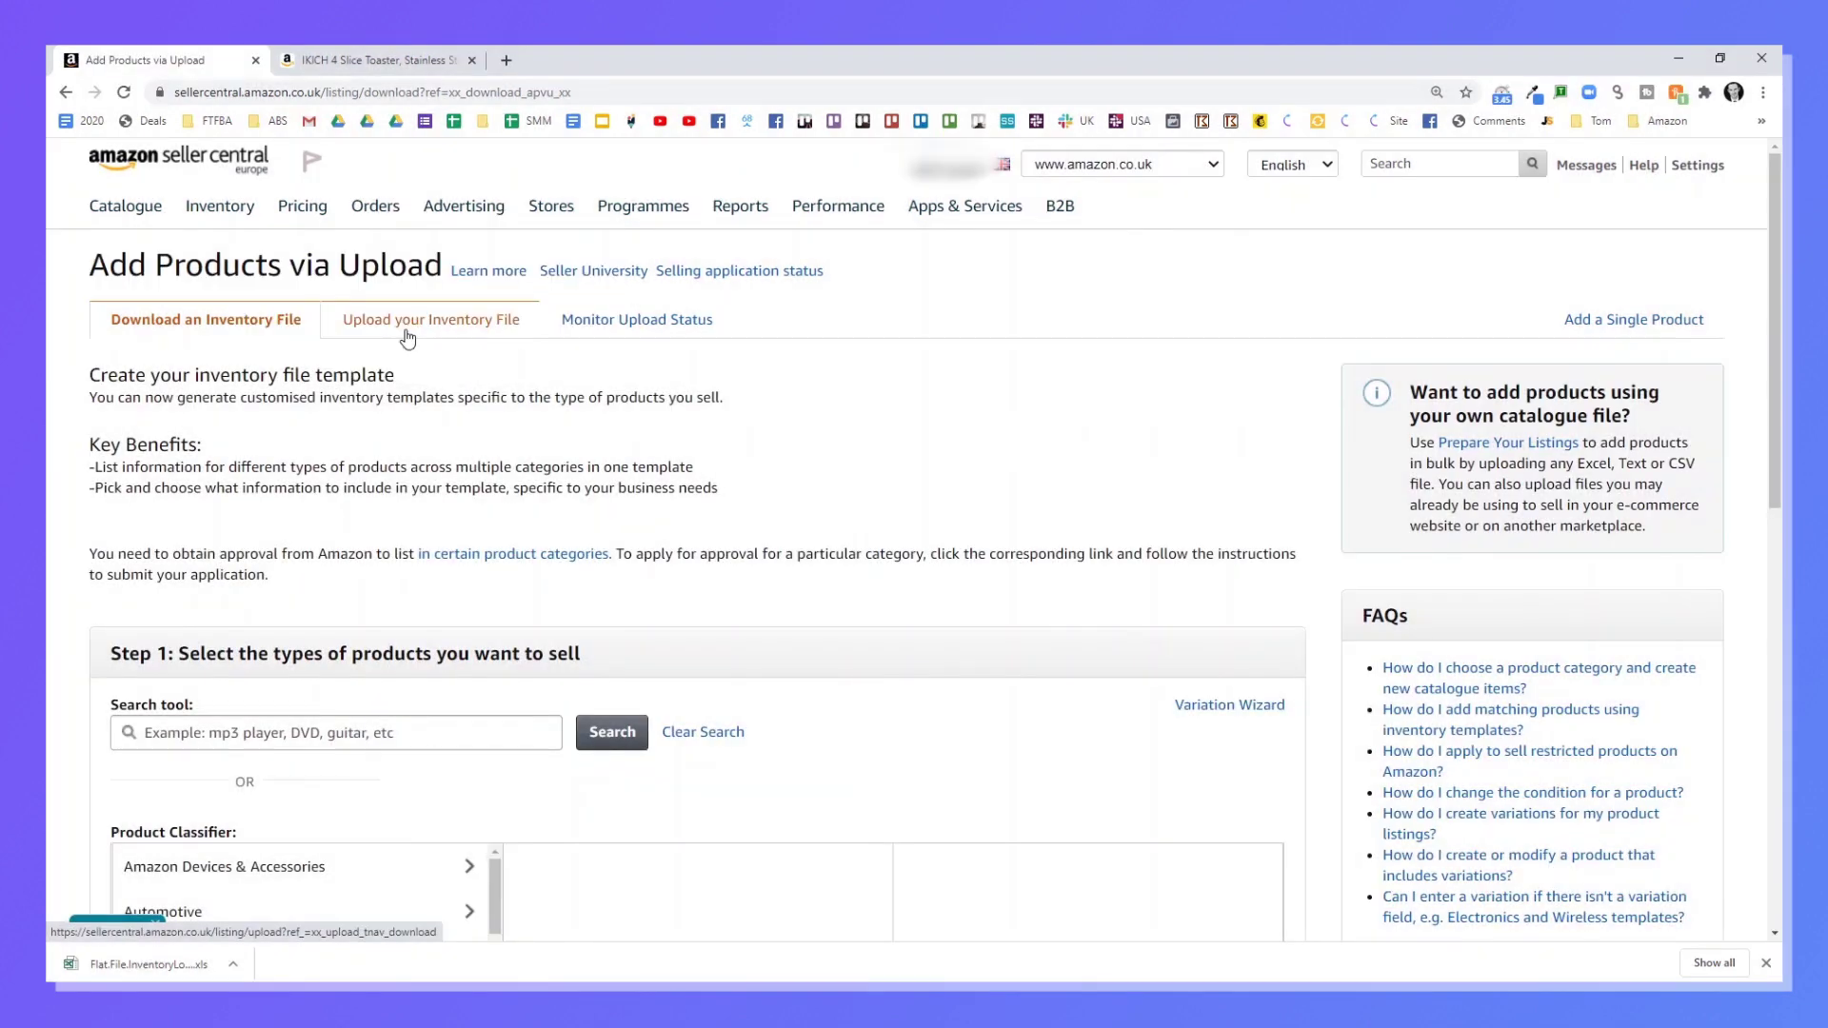
click(410, 324)
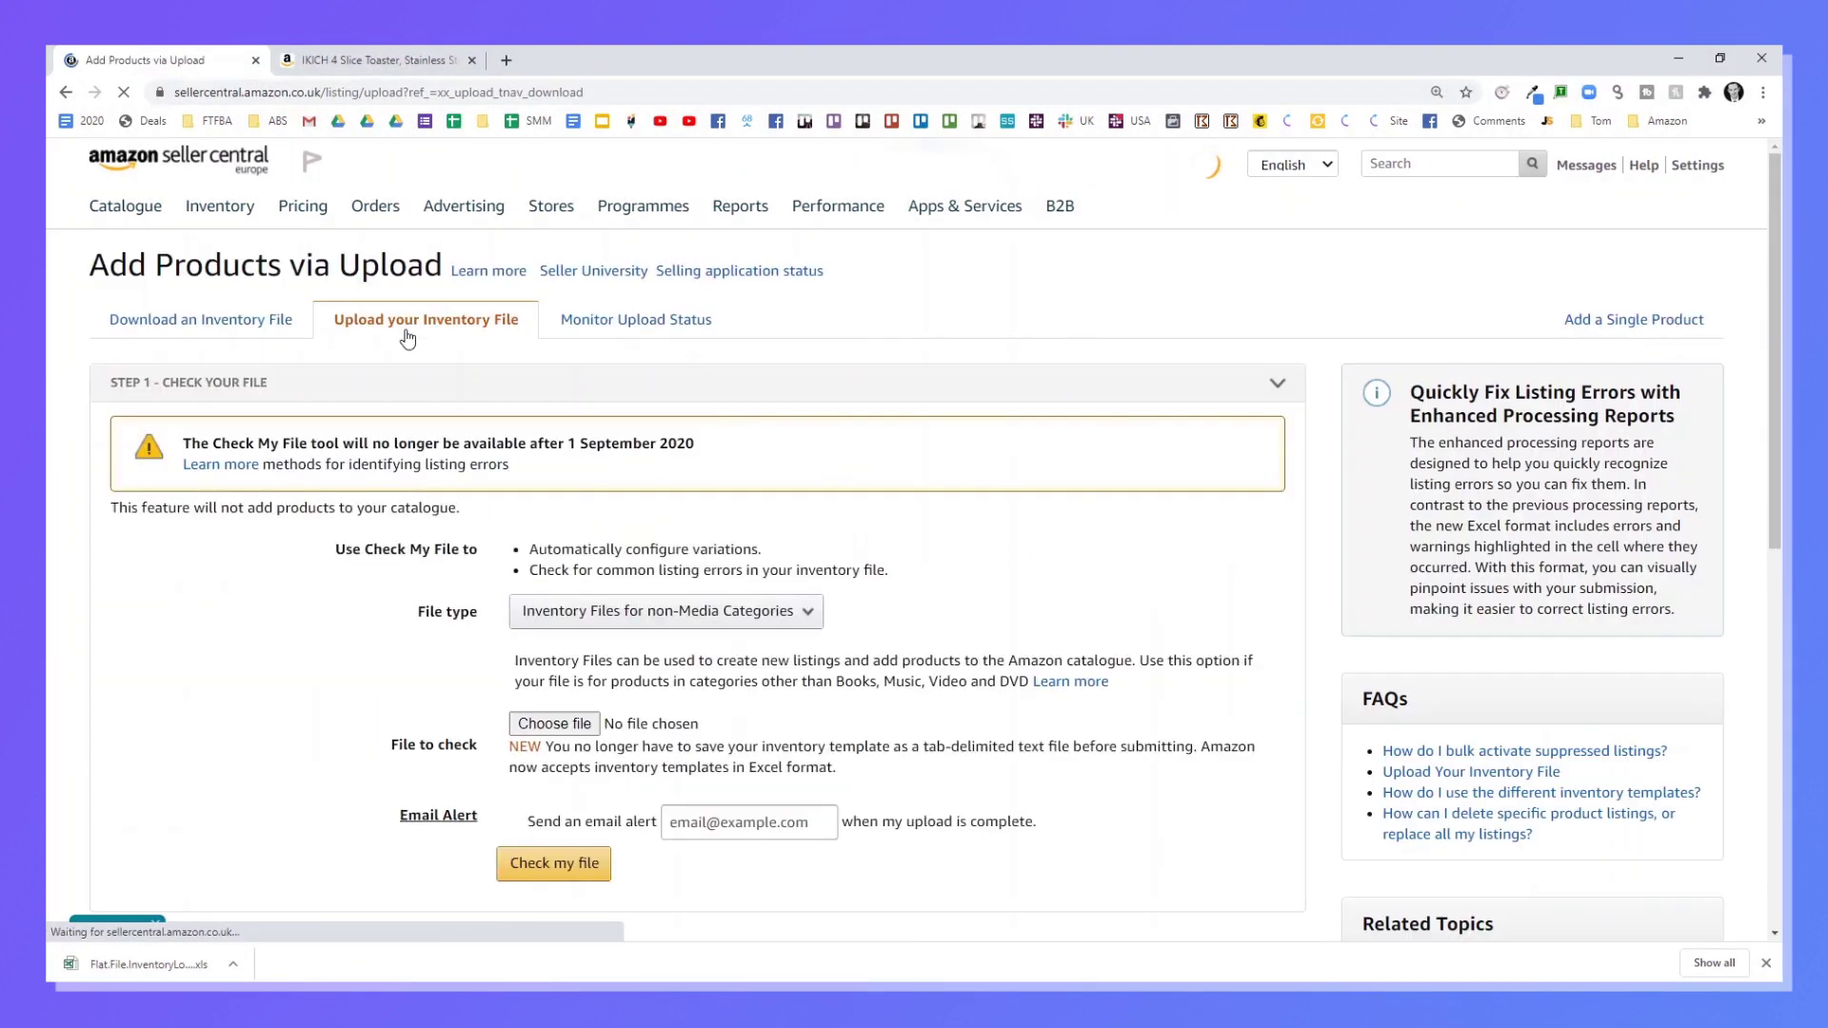
scroll(294, 560, down, 1)
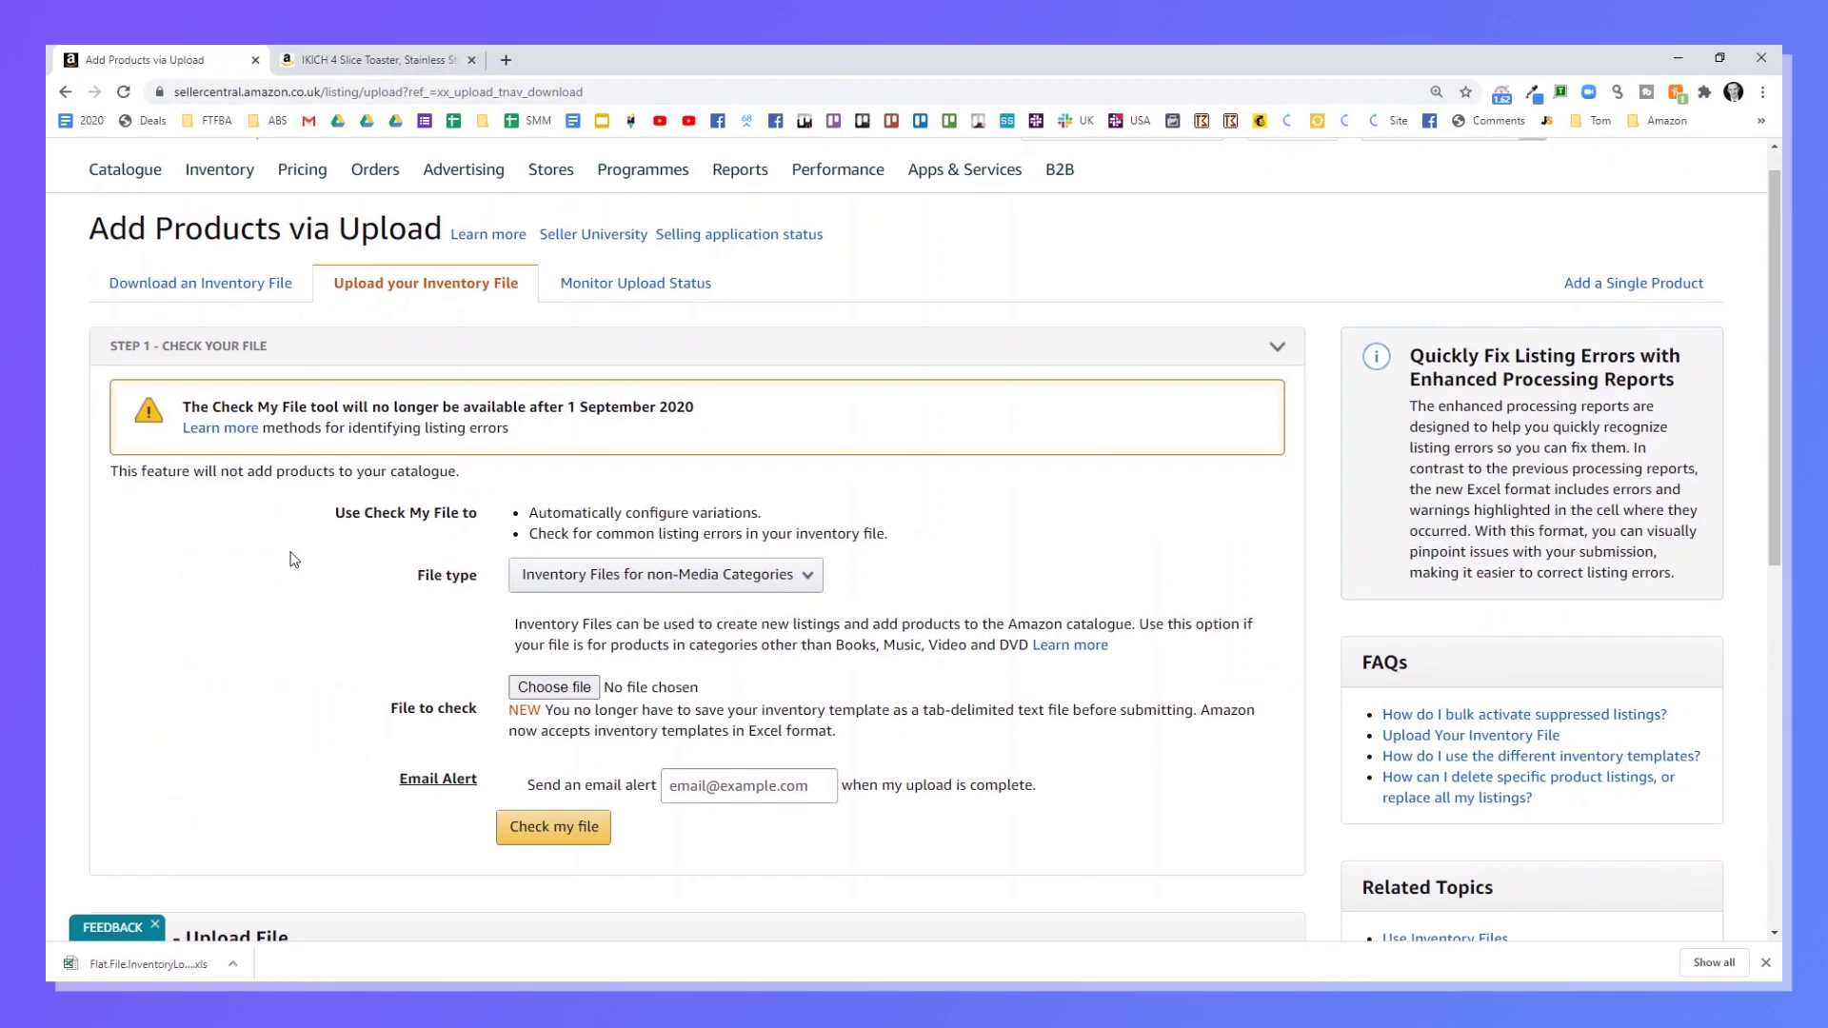
scroll(294, 560, down, 3)
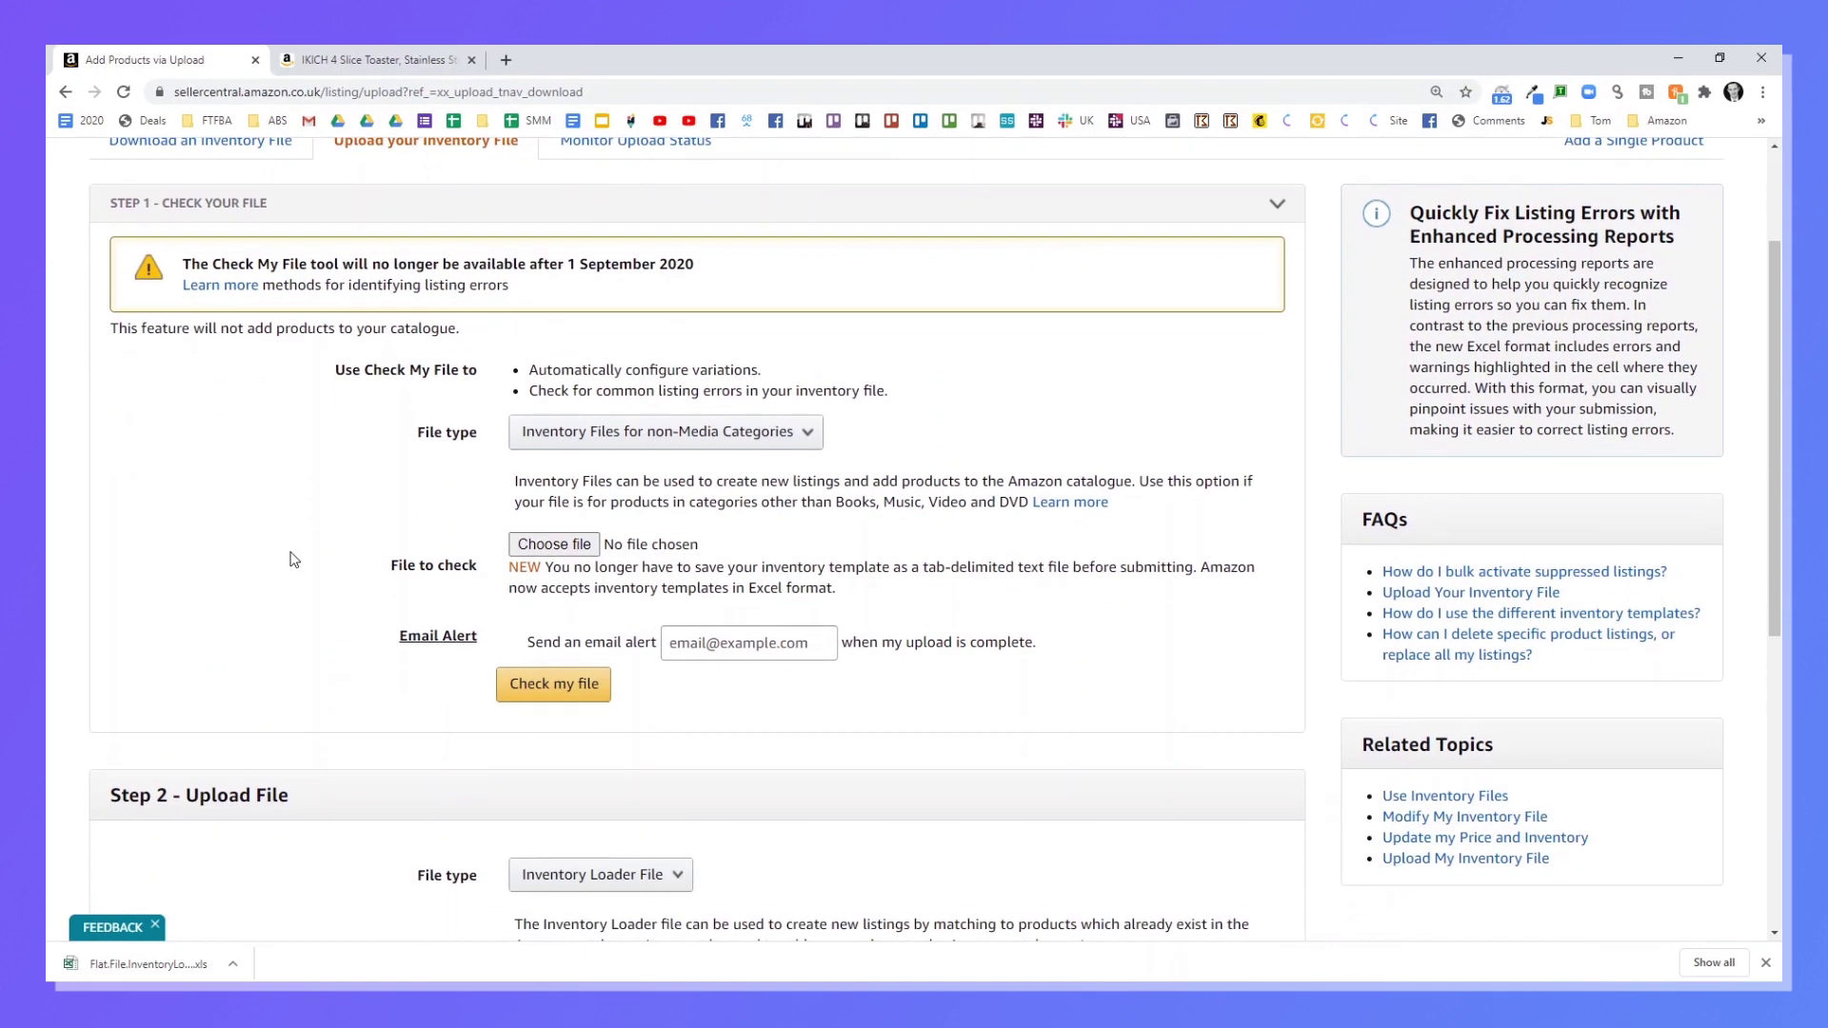
scroll(295, 560, down, 5)
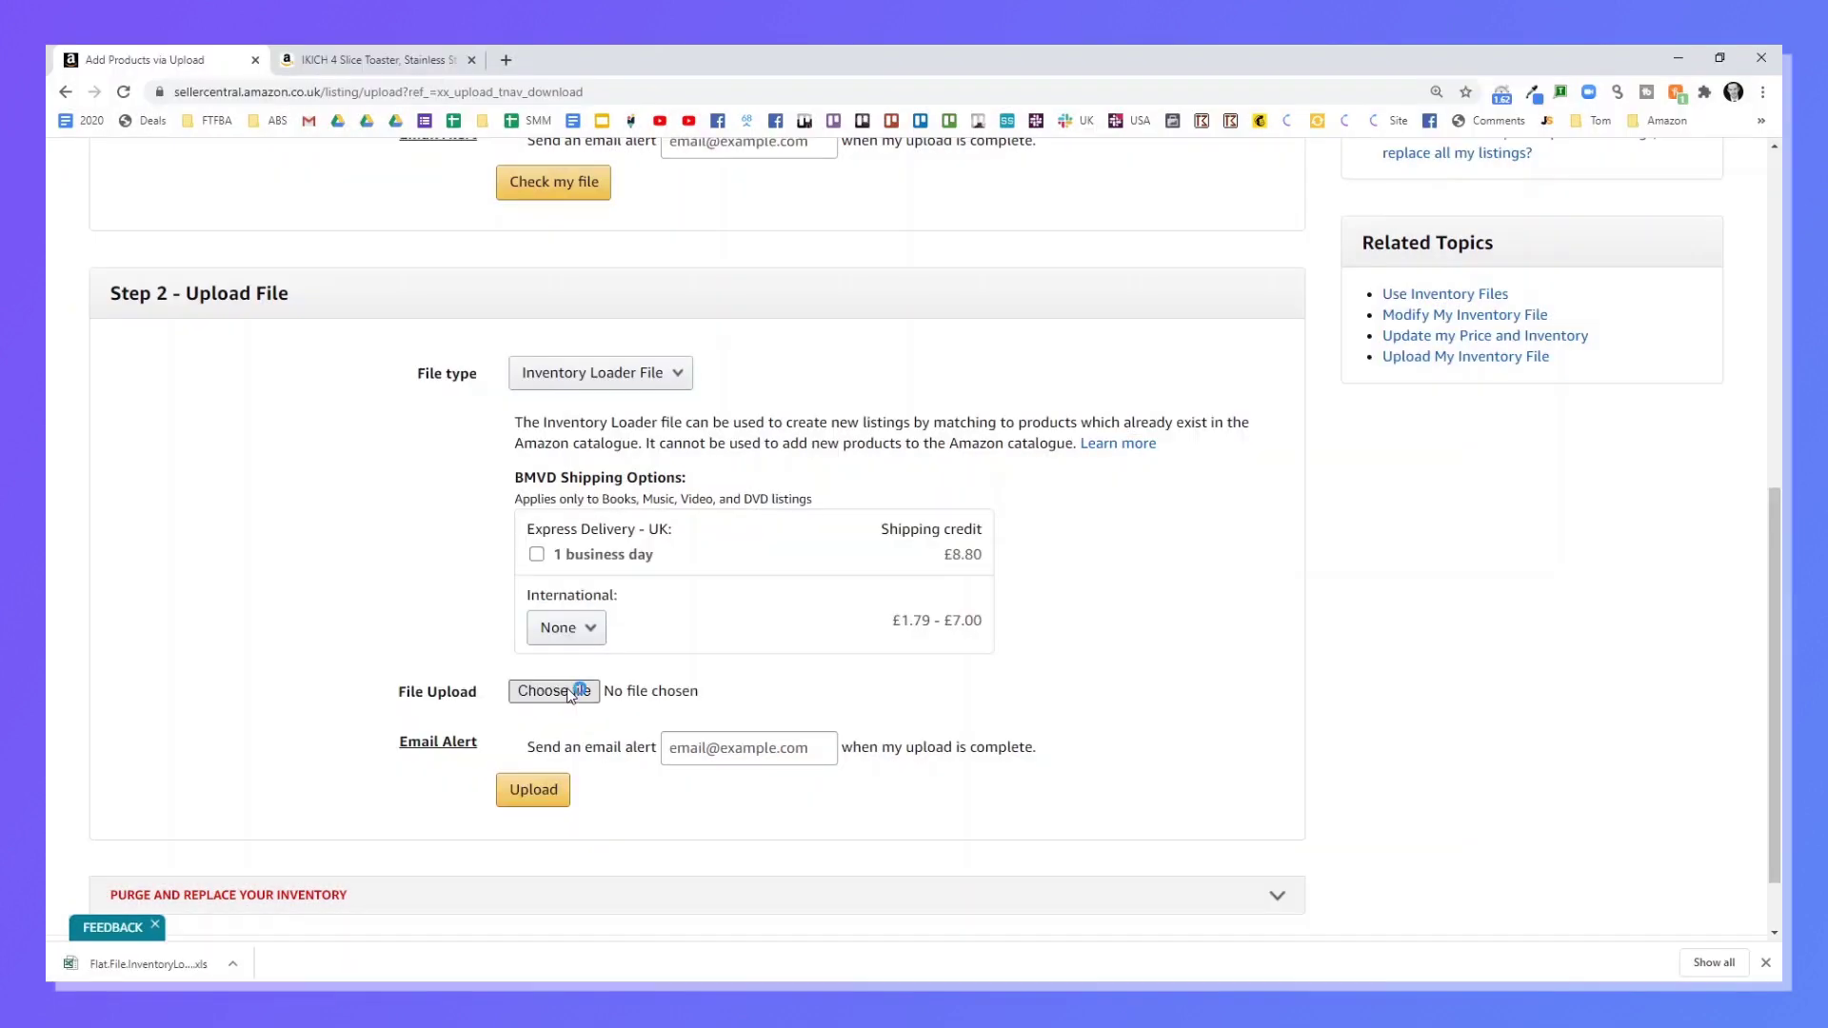
Attach the downloaded TSV file and upload it as the Inventory Loader file.
click(571, 694)
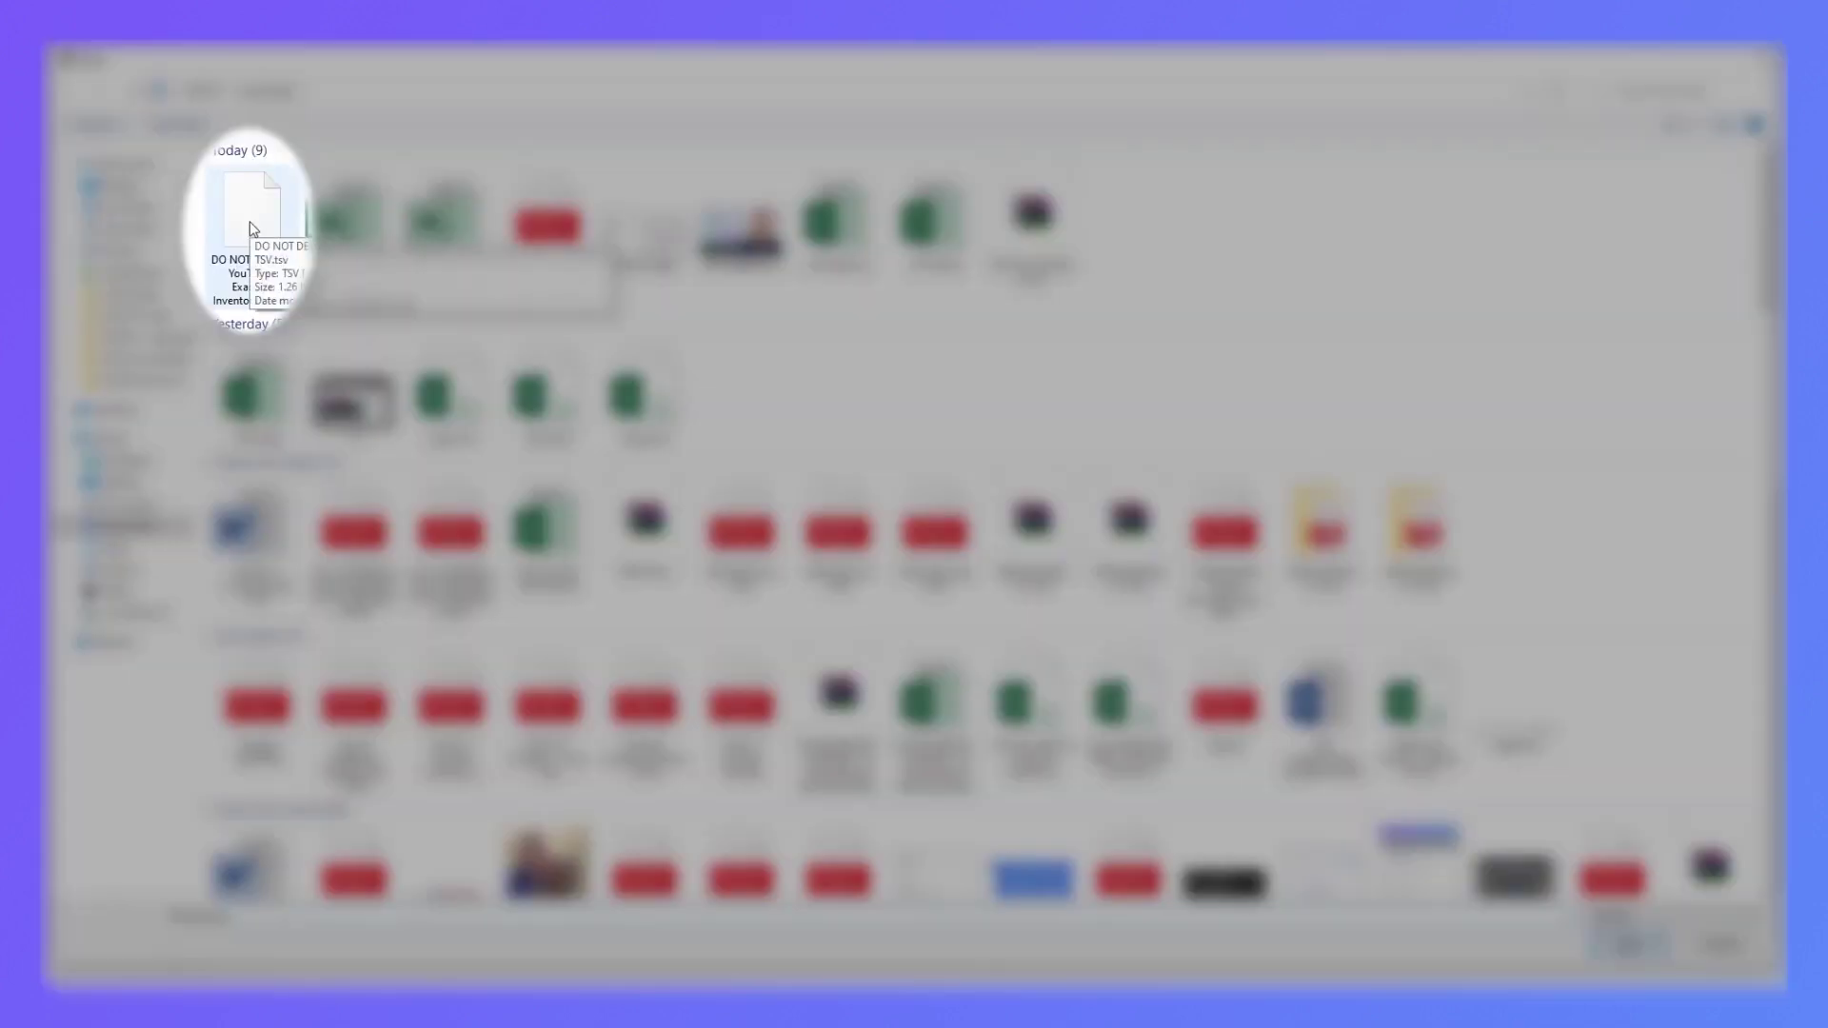
double_click(253, 228)
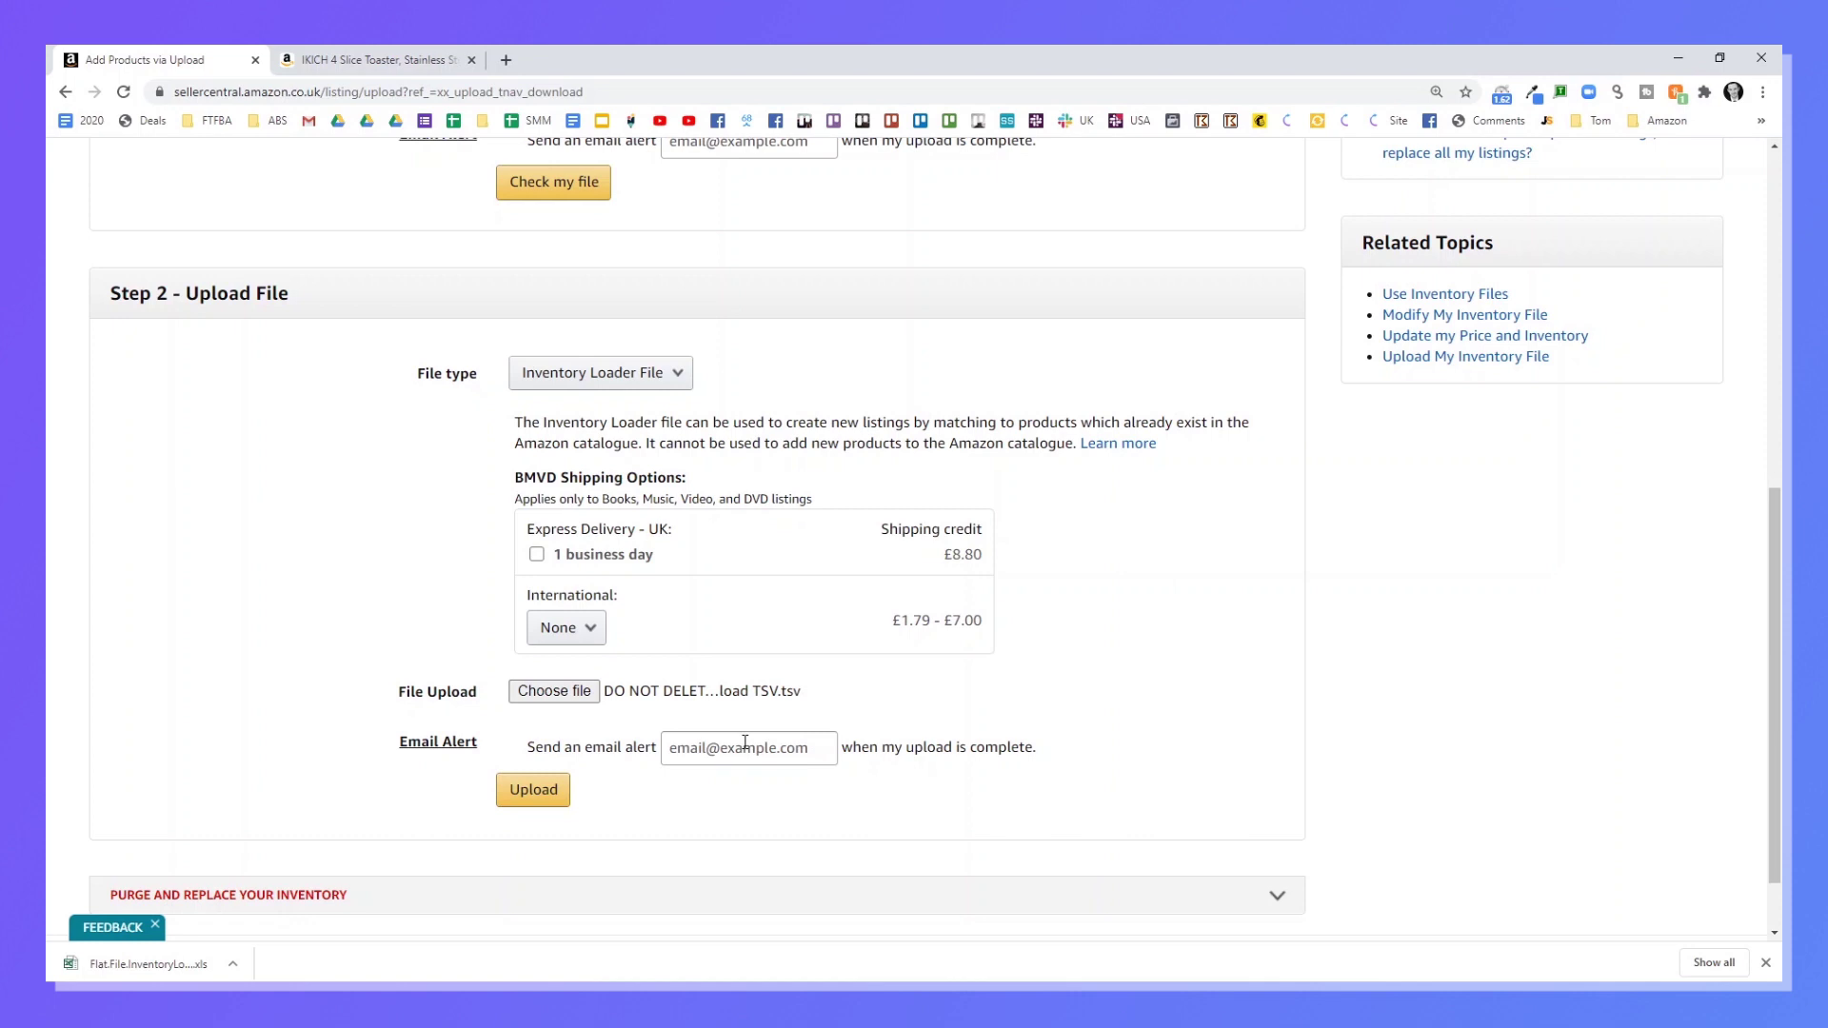
click(527, 791)
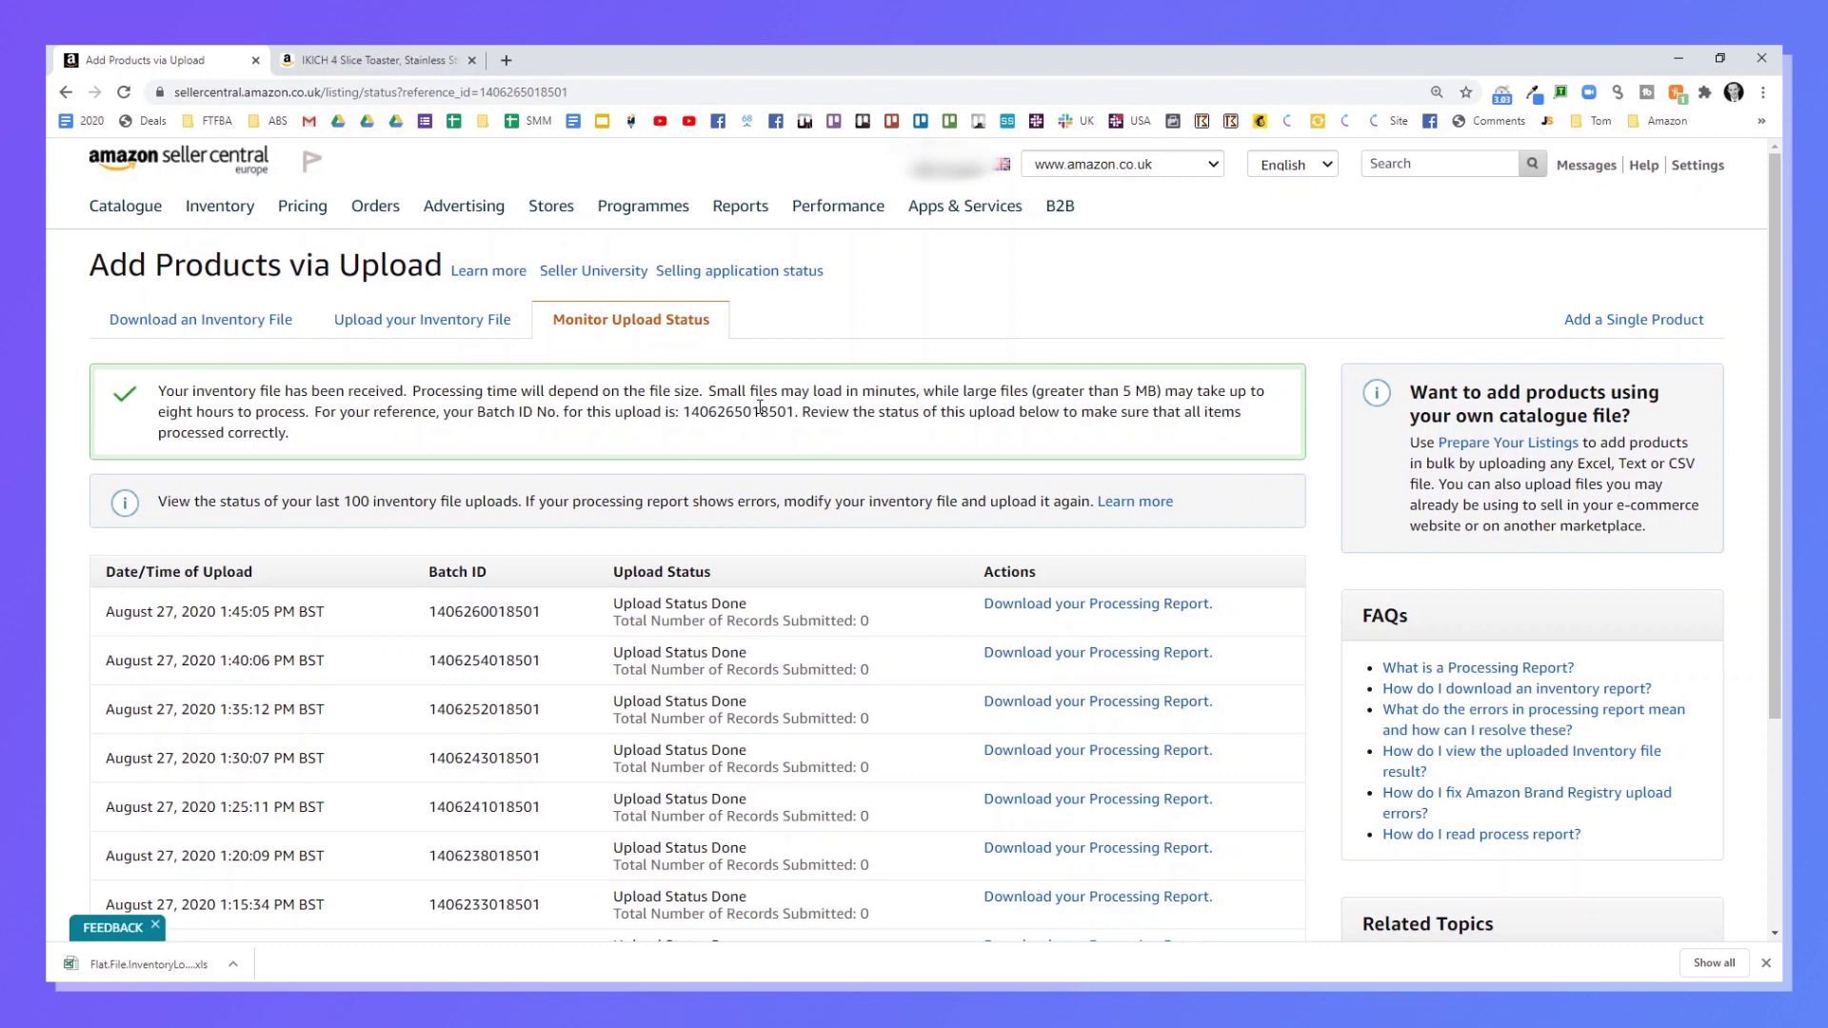
Select the upload's batch ID and reload the Monitor Upload Status list to show the newest upload.
double_click(760, 408)
click(585, 320)
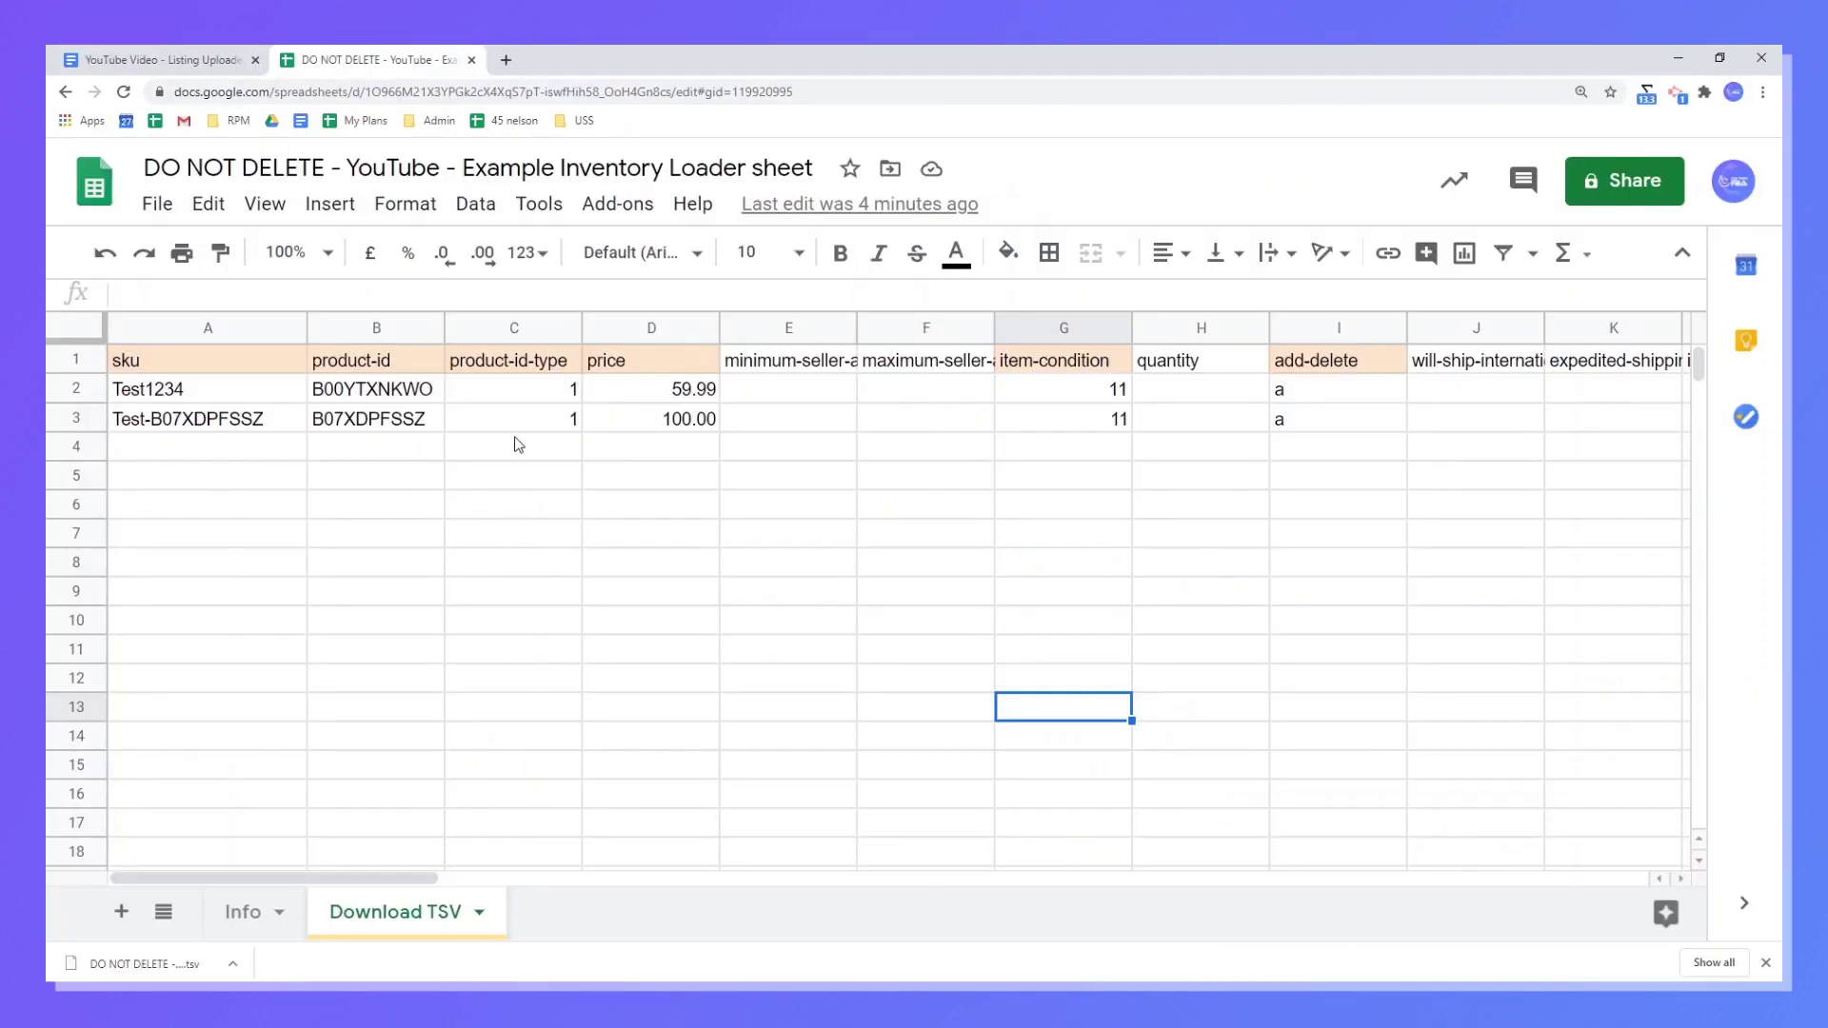
Check the SKU in cell A3, then filter Manage Inventory to Inactive listings.
click(235, 425)
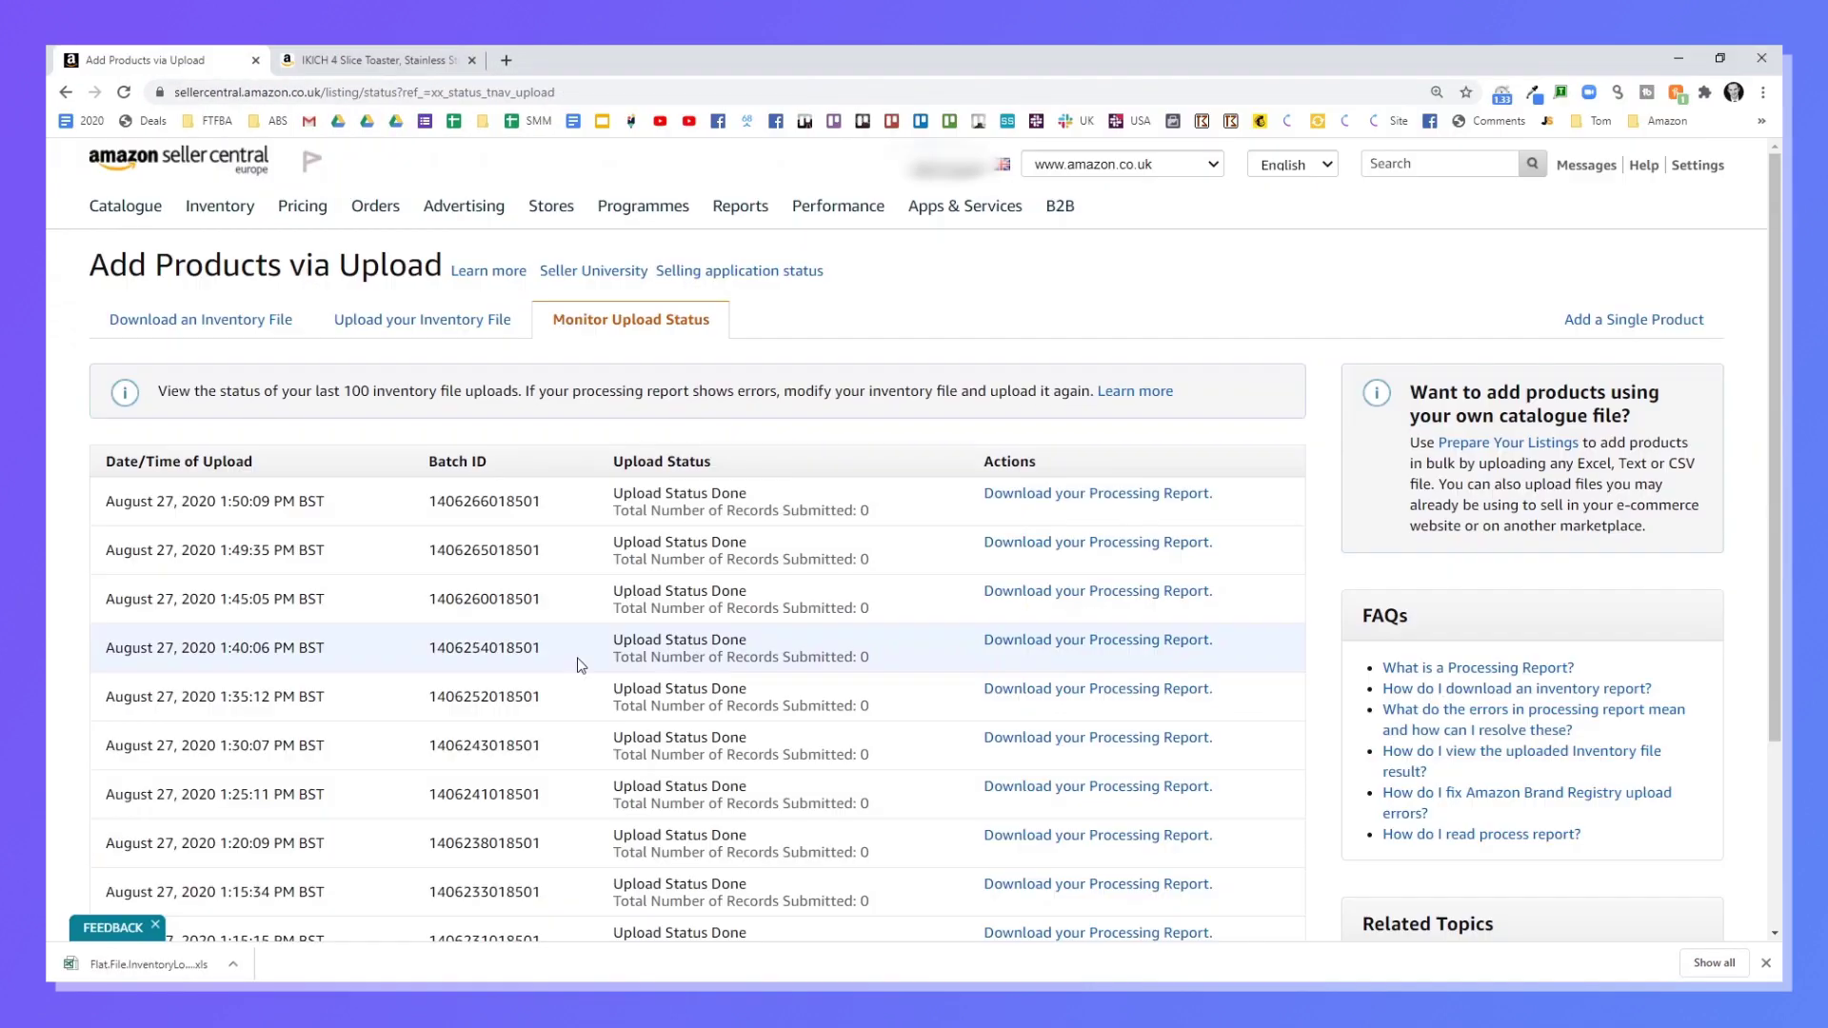
mouse_move(219, 206)
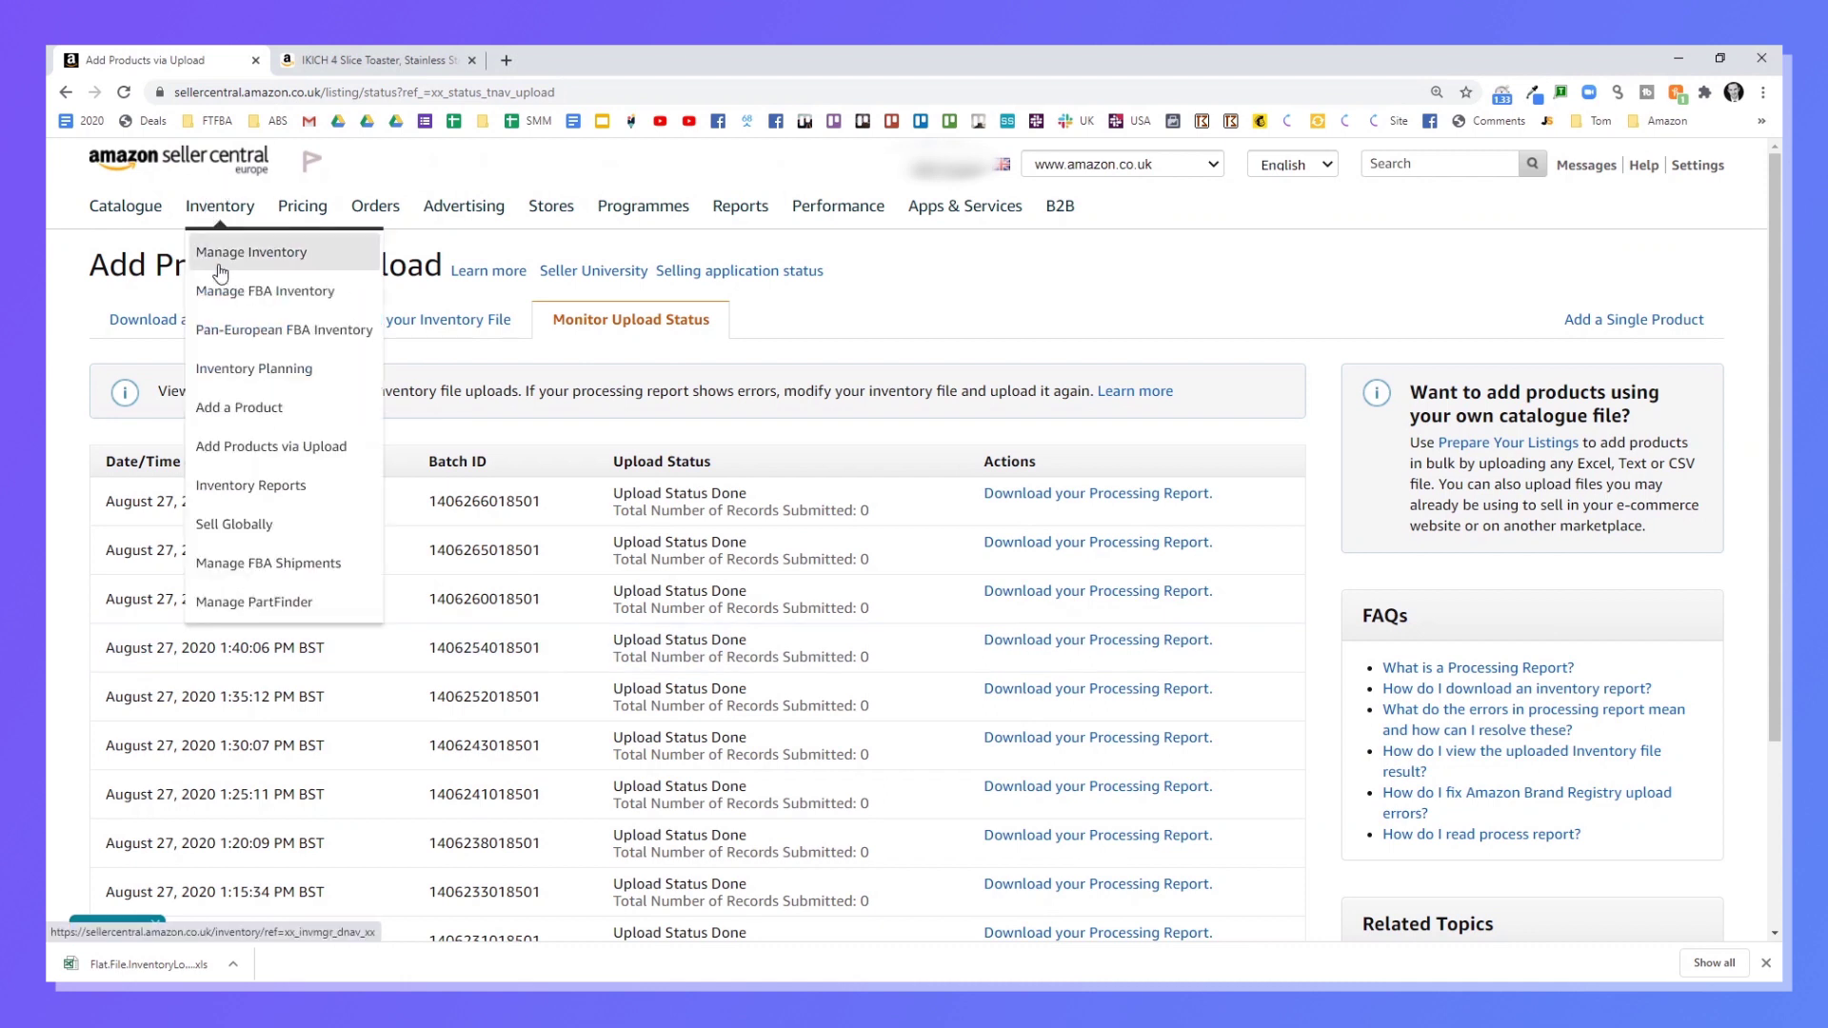
click(187, 295)
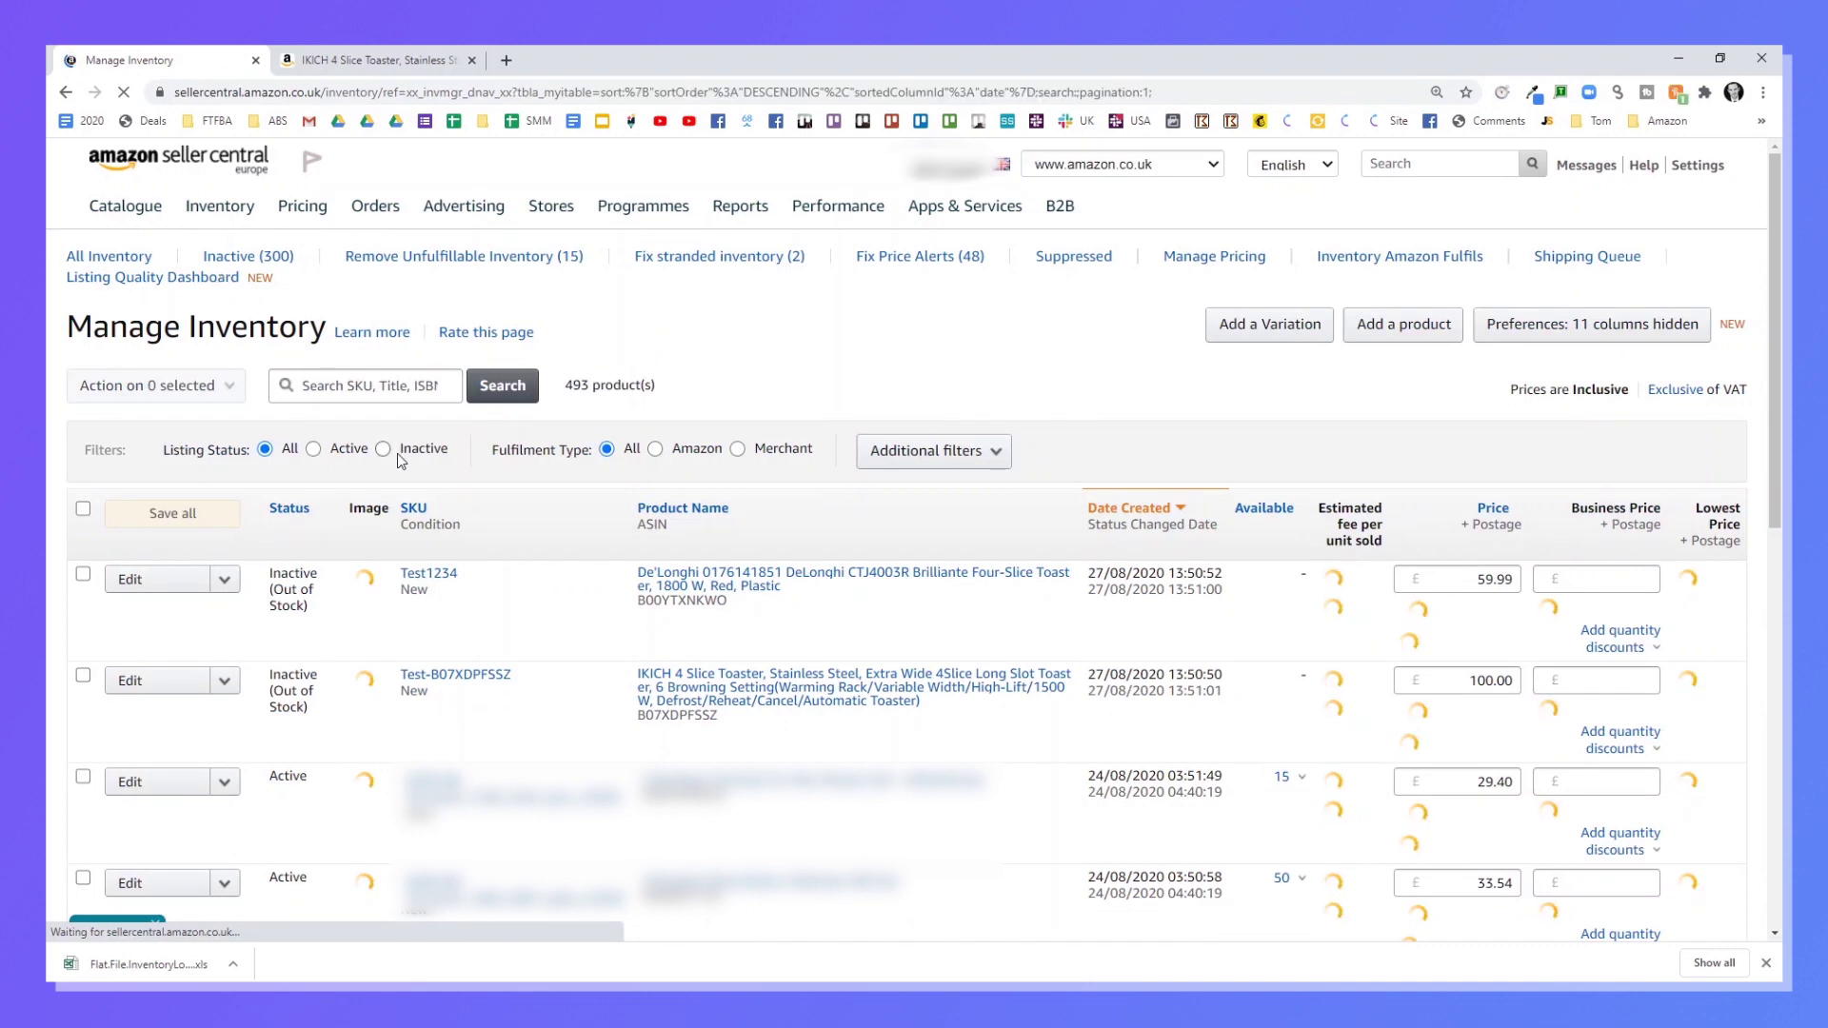
click(384, 450)
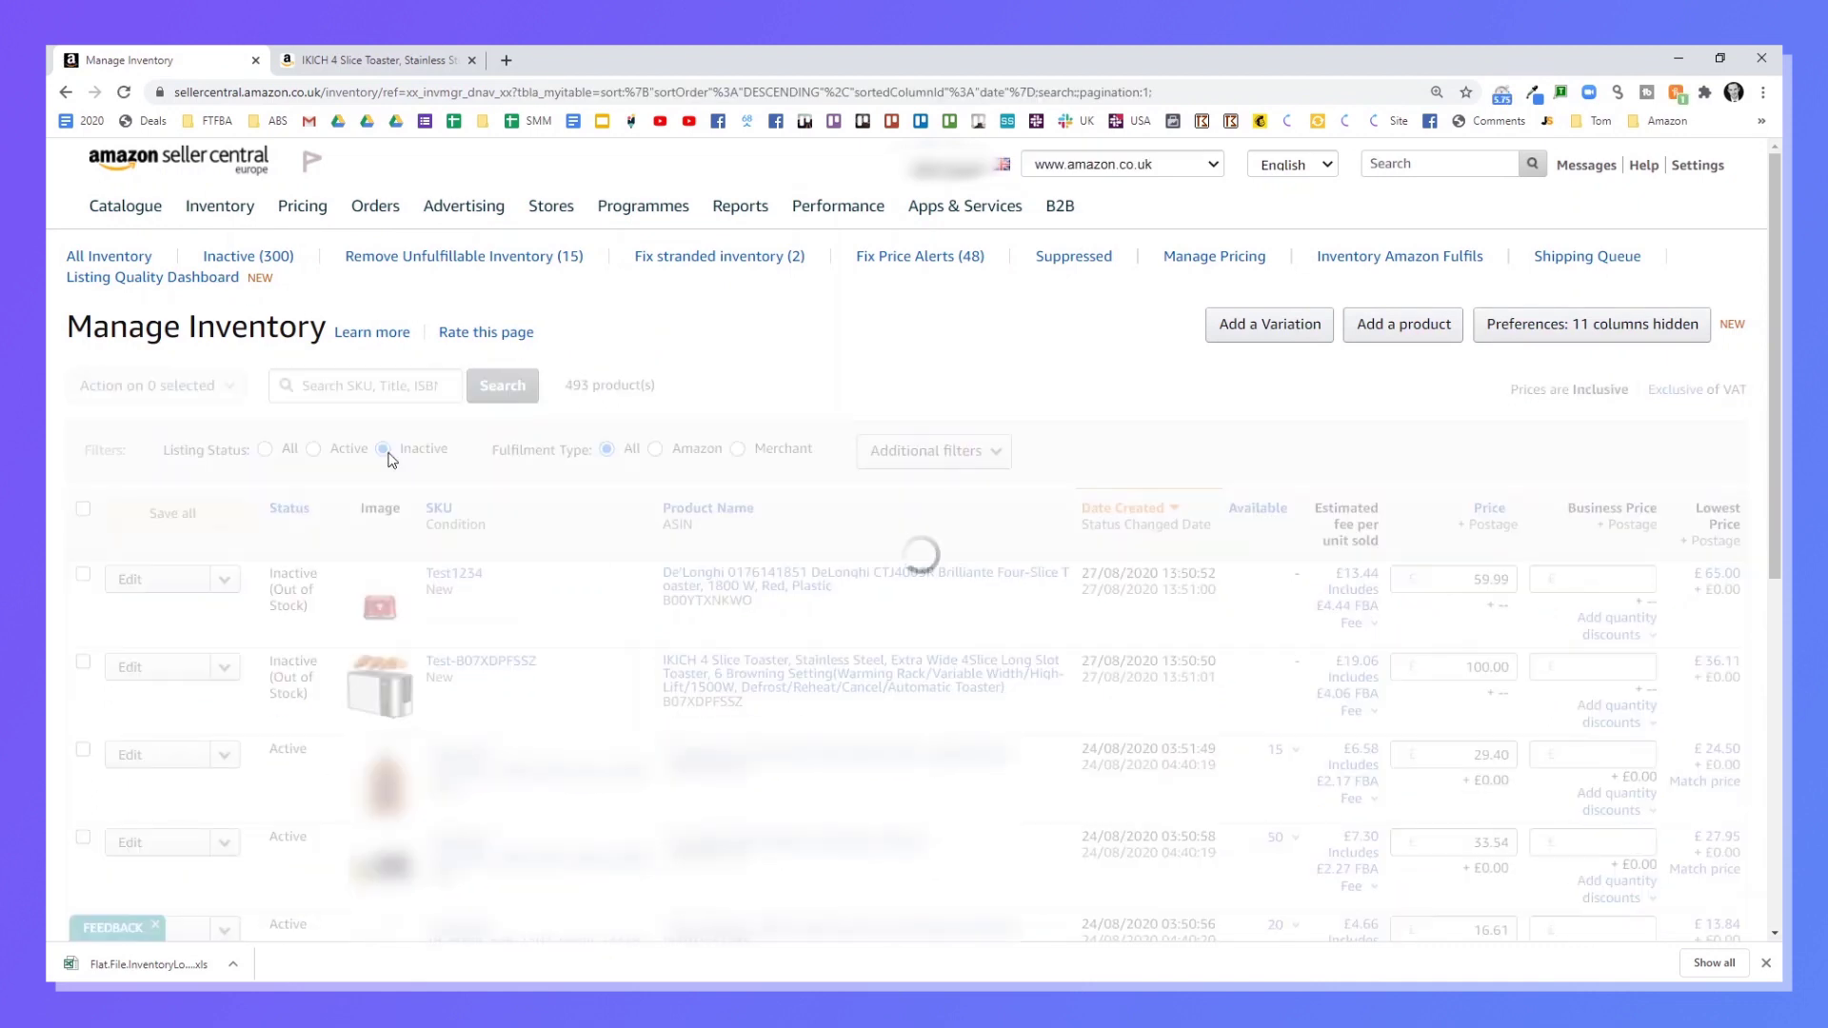